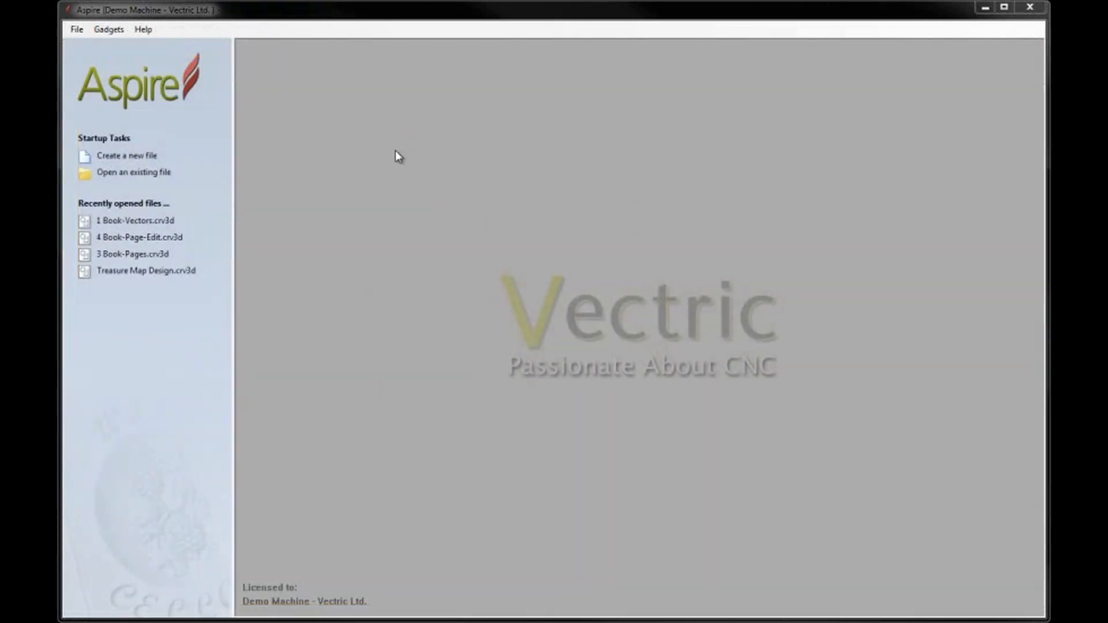
Open the existing file 1 Book-Vectors from the Book folder
left_click(142, 174)
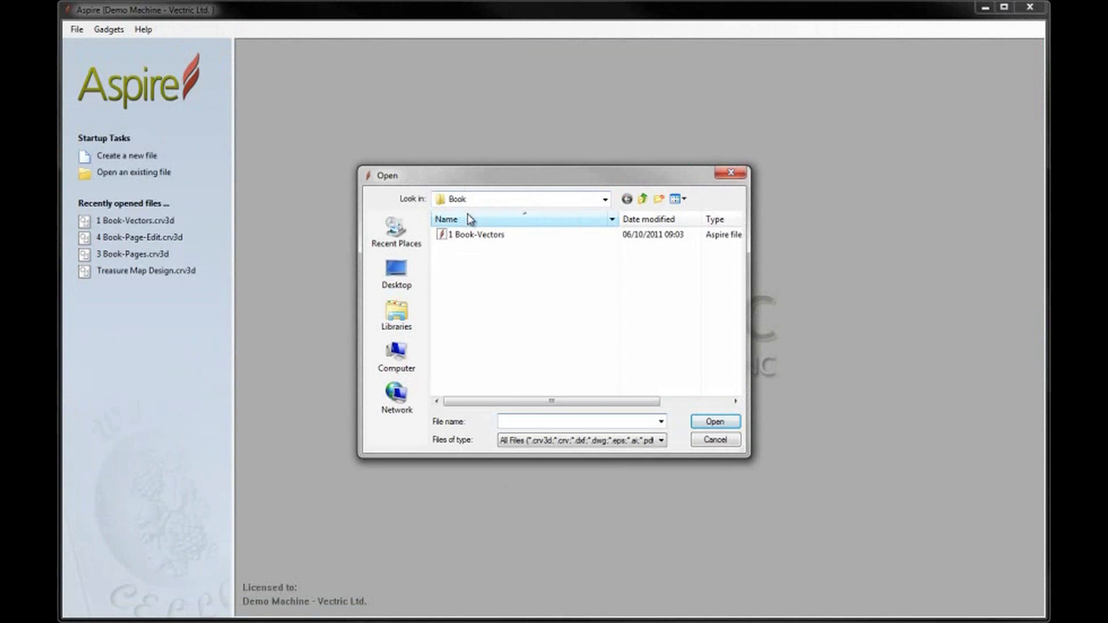
left_click(467, 236)
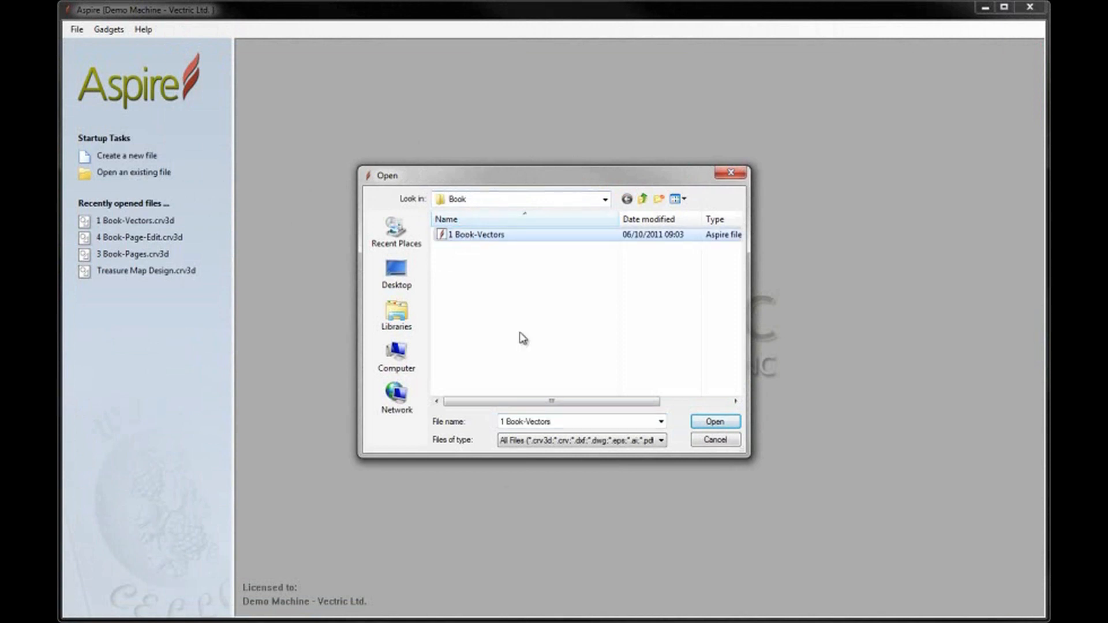
left_click(715, 422)
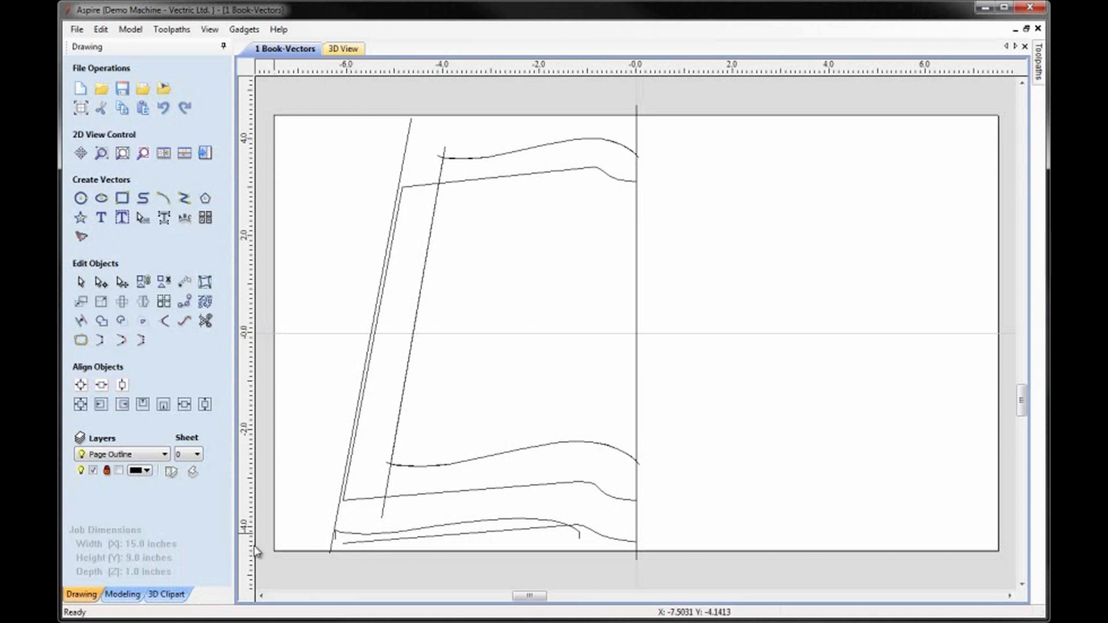
Preview the contents of the drawing's layers, leave only Cover Vectors visible, and make it the active layer
left_click(170, 471)
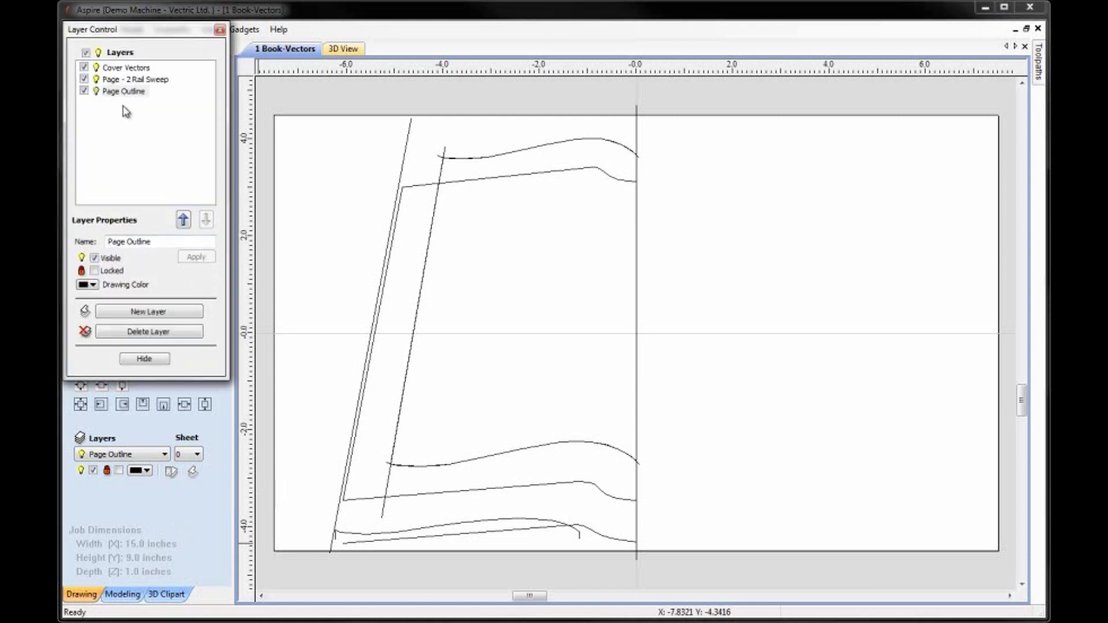
left_click(85, 53)
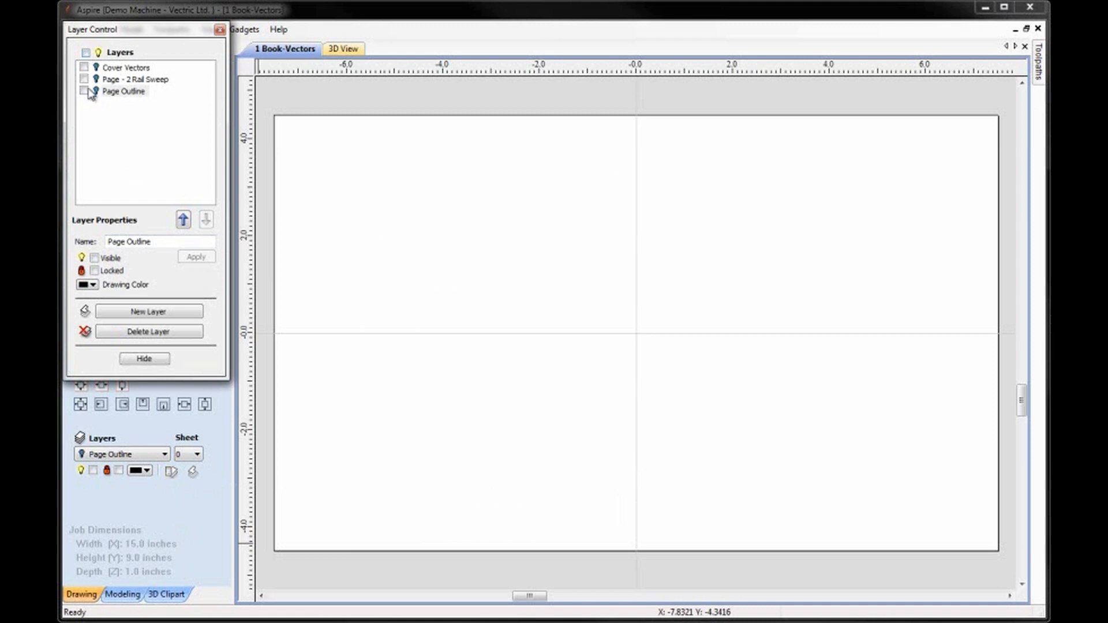
left_click(84, 92)
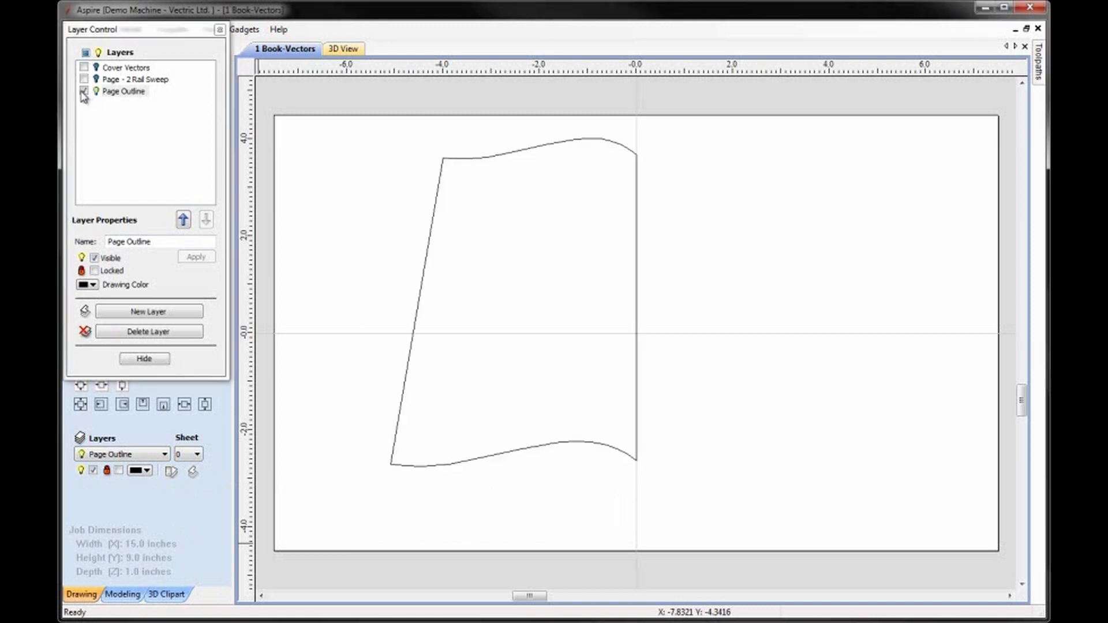
left_click(84, 80)
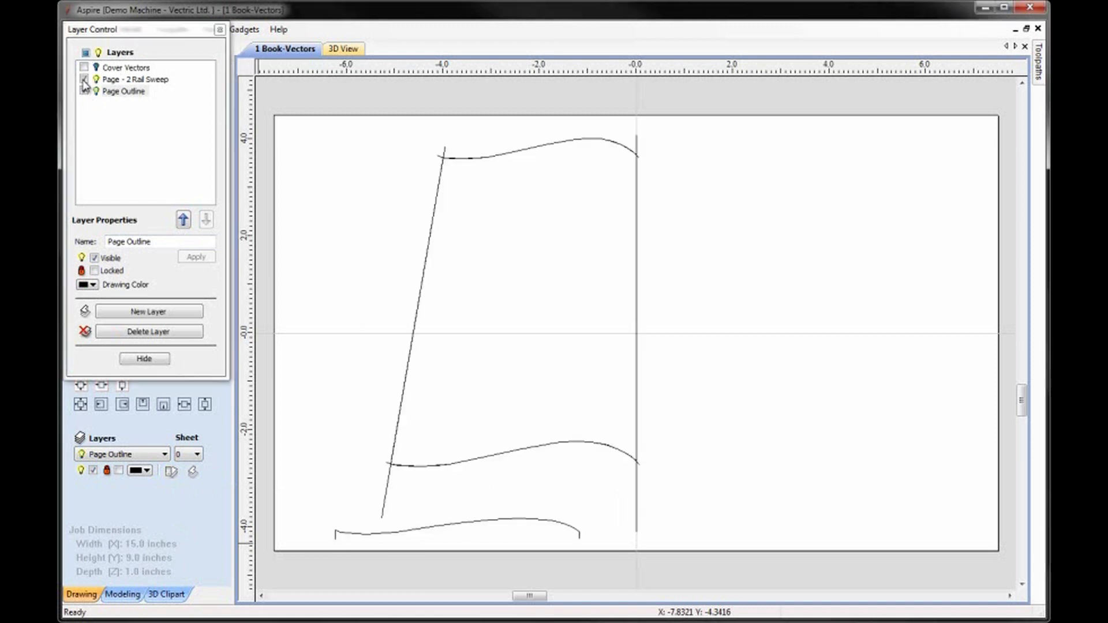
left_click(84, 80)
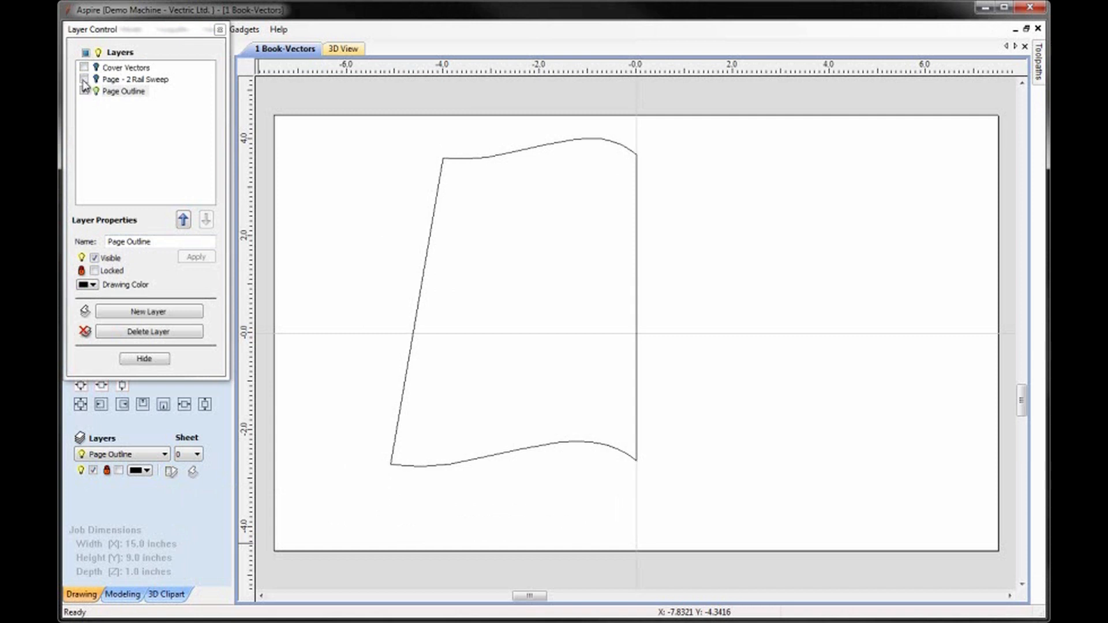
left_click(84, 92)
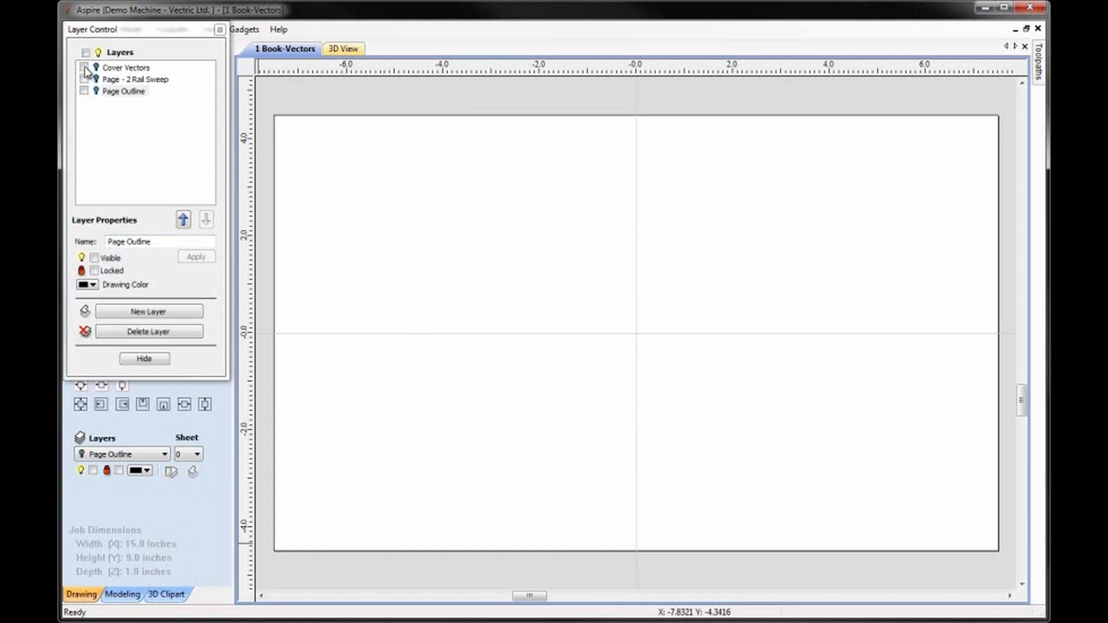
left_click(84, 69)
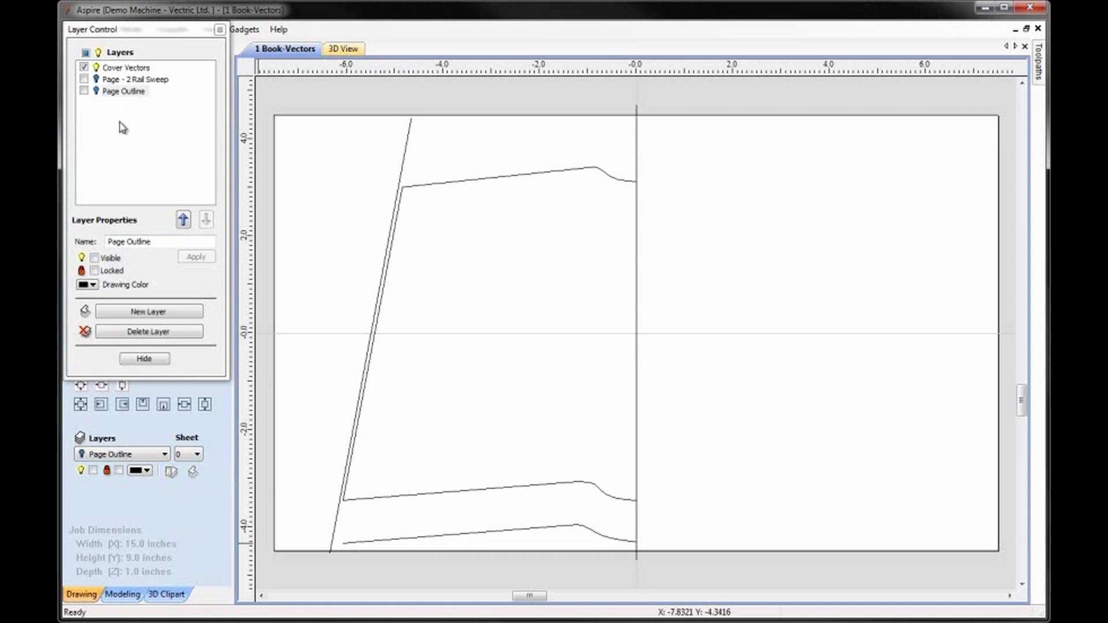
left_click(121, 69)
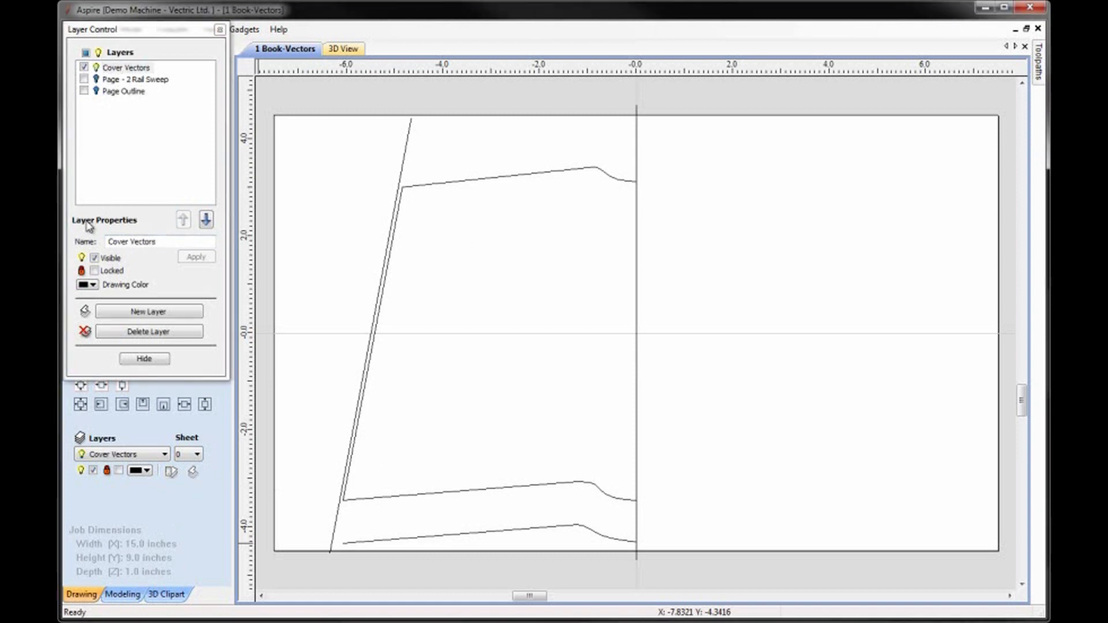
left_click(144, 360)
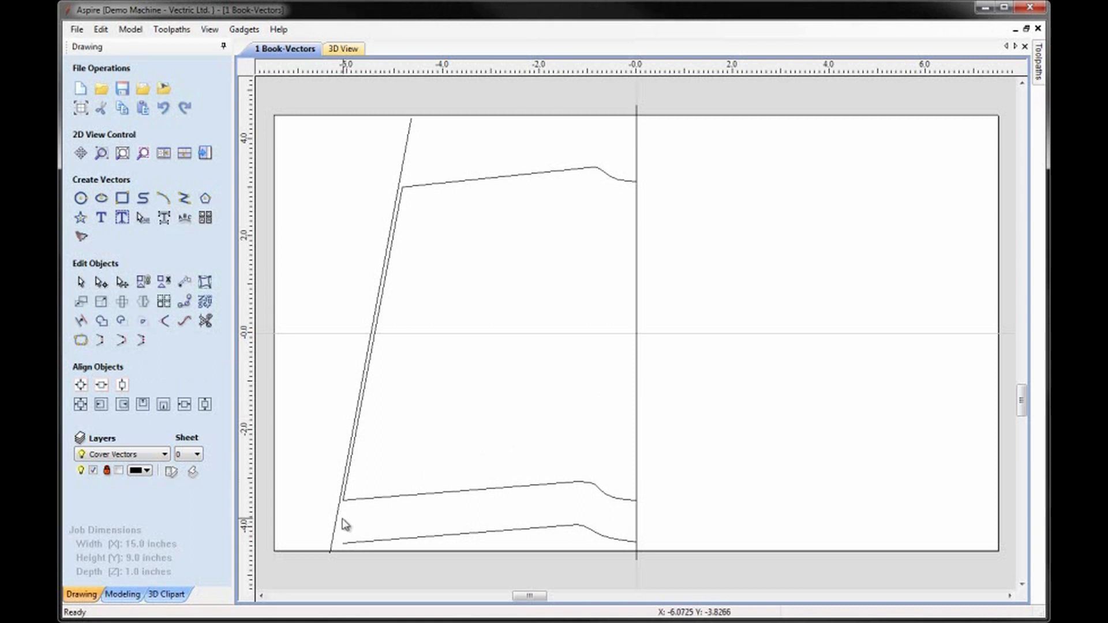
Tile the 2D and 3D views horizontally
left_click(213, 34)
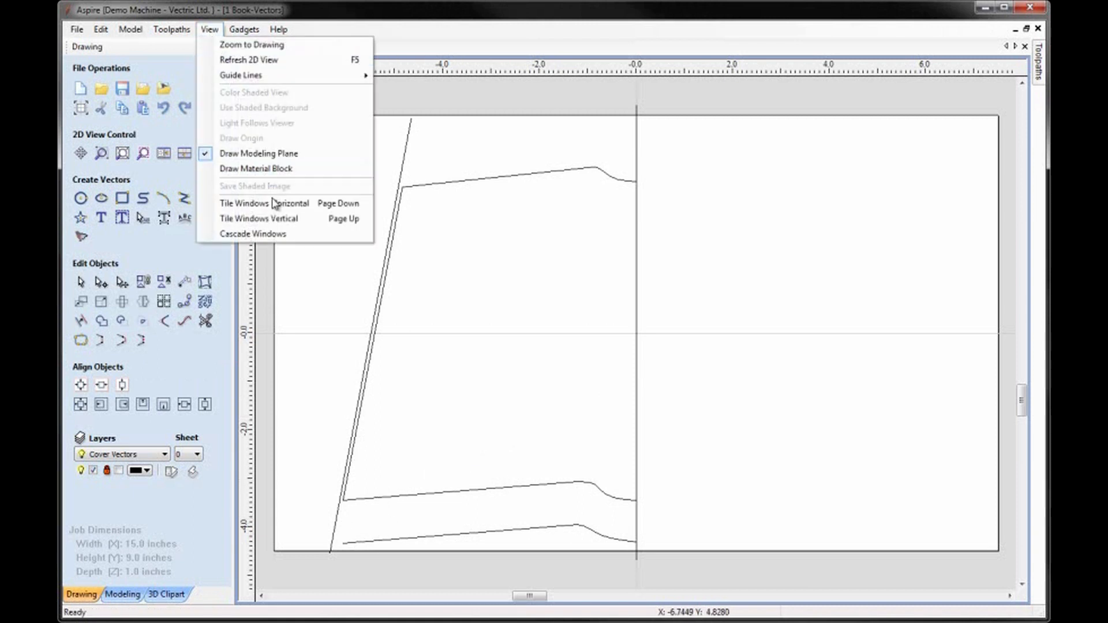
left_click(288, 208)
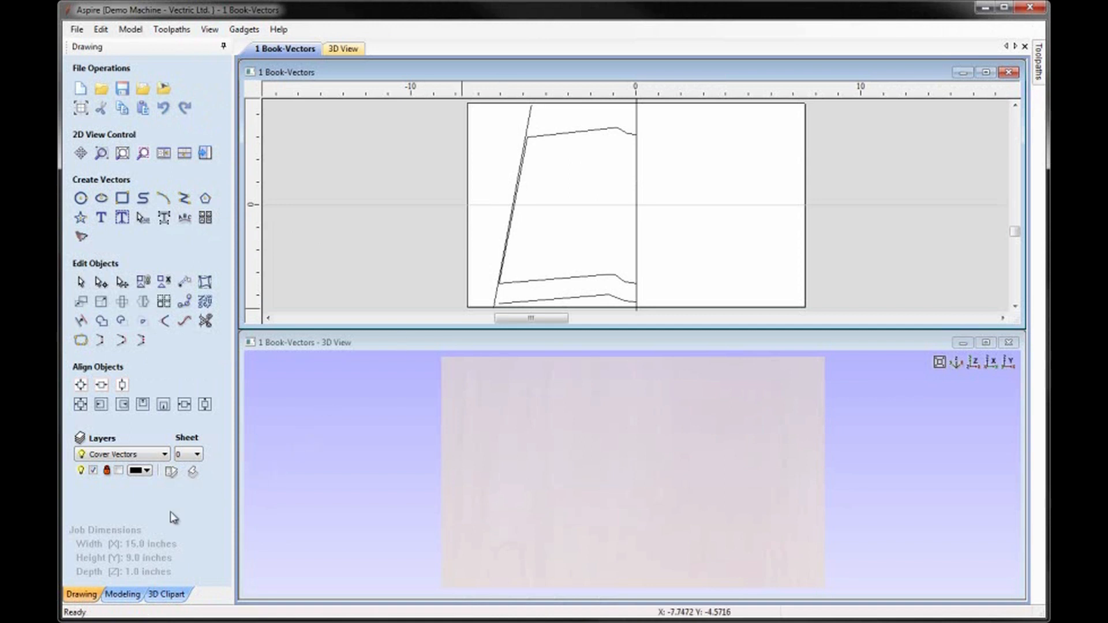
Start a Two Rail Sweep with the slanted line and vertical centre line as rails and the lowest cover curve as cross section
left_click(122, 594)
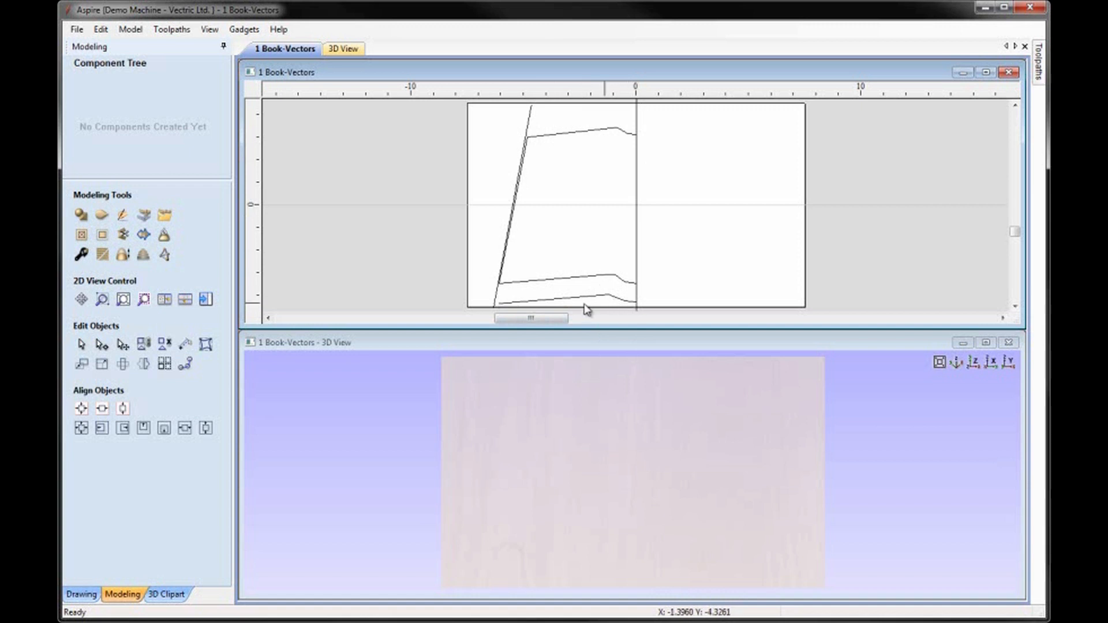
left_click(499, 302)
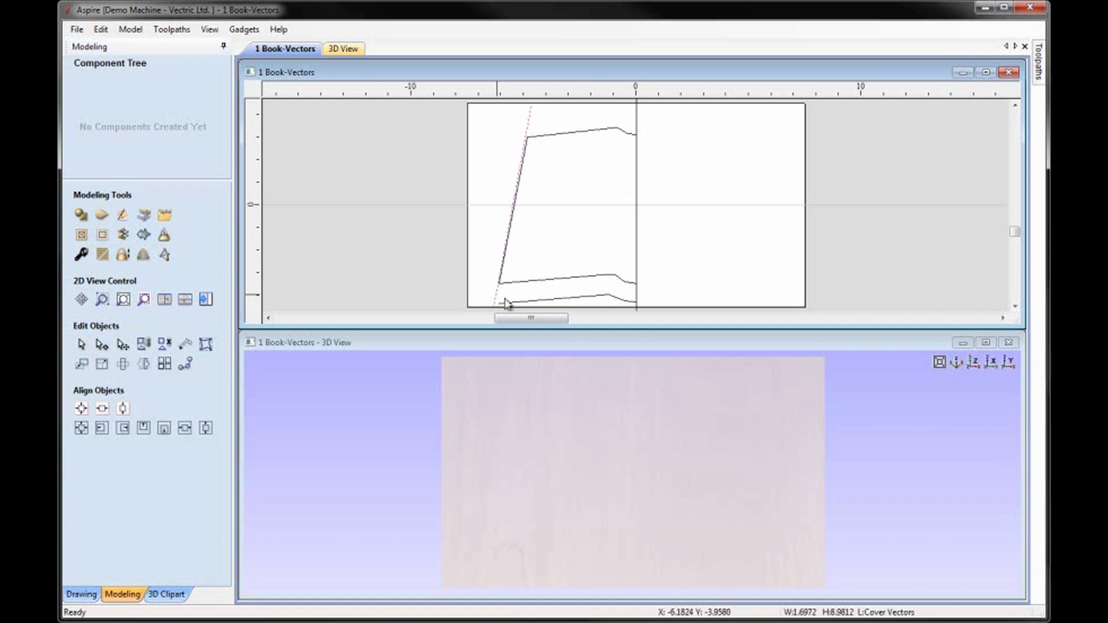
left_click(637, 300, "shift")
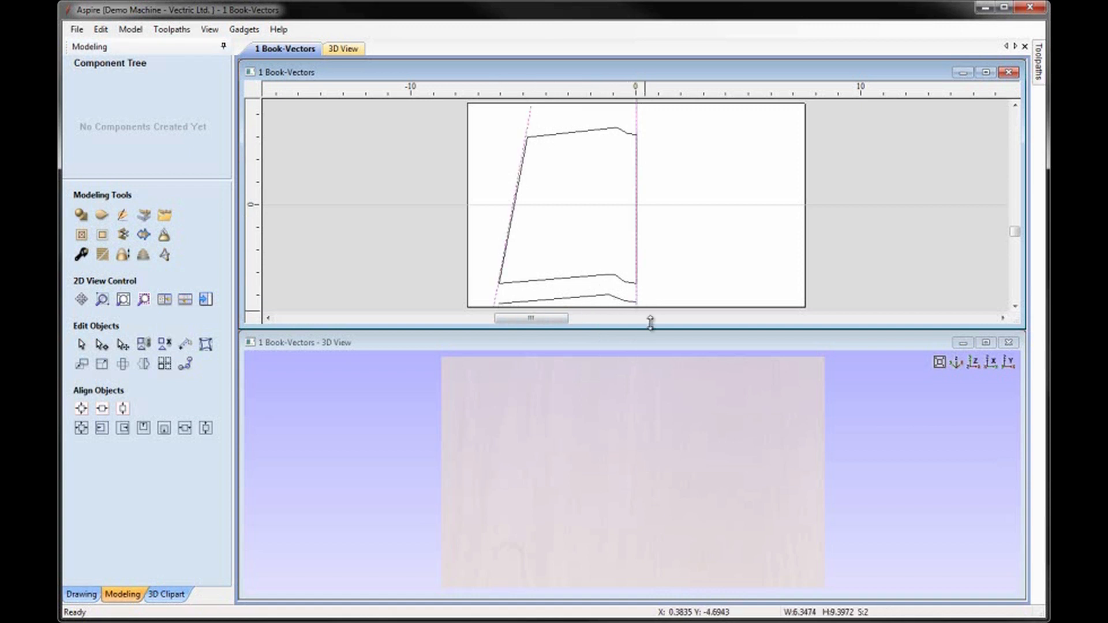
left_click(607, 297, "shift")
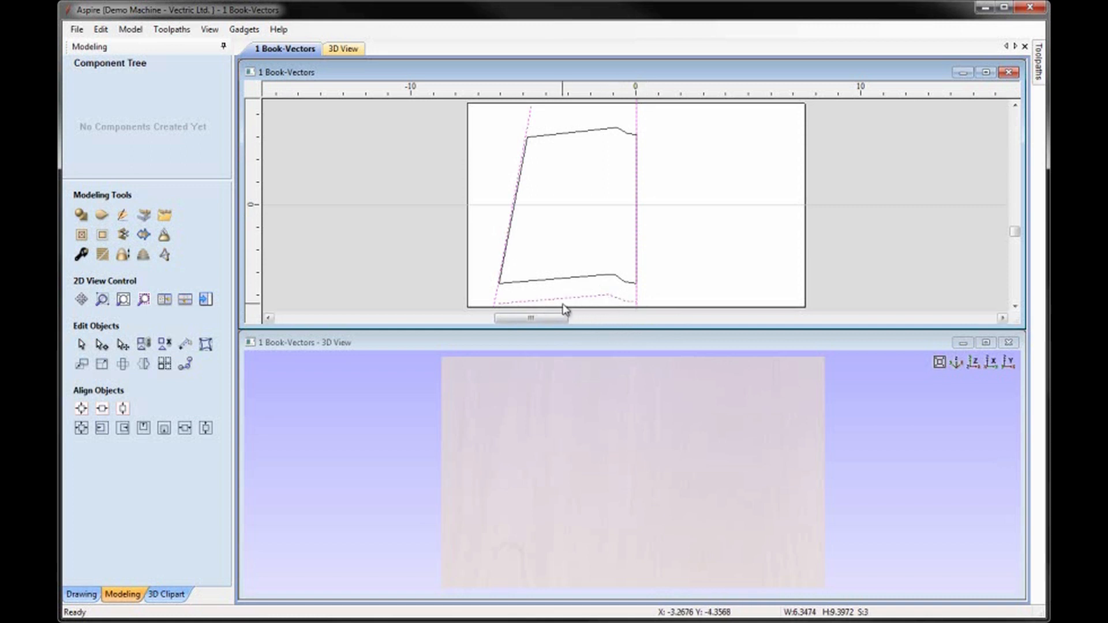
left_click(102, 218)
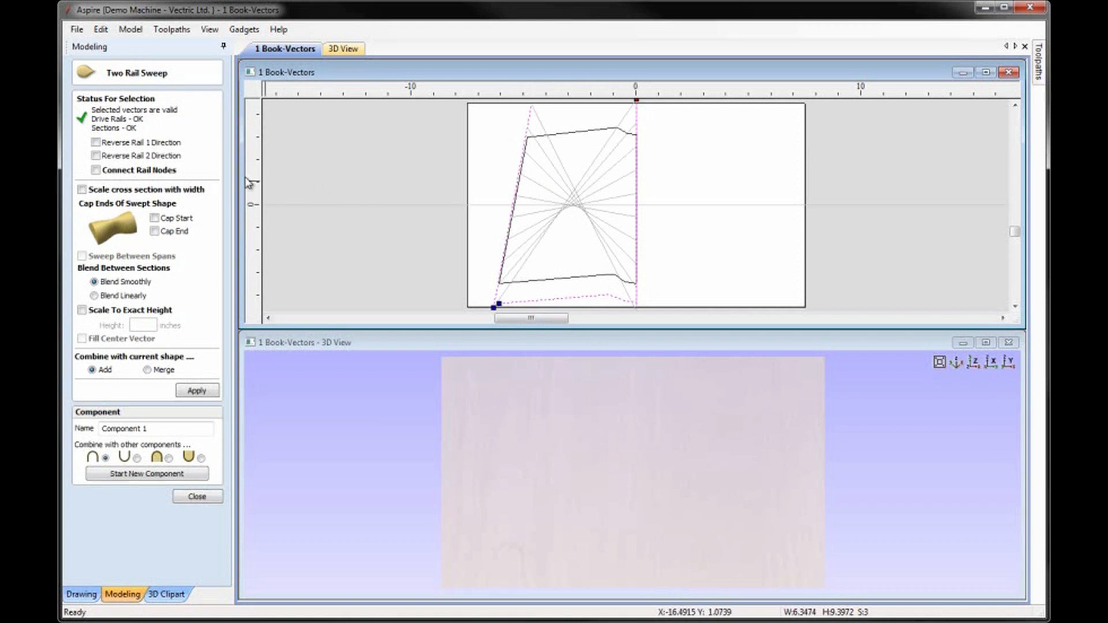
Create the cover sweep with the rail 2 direction reversed and the cross section scaled with width
left_click(96, 156)
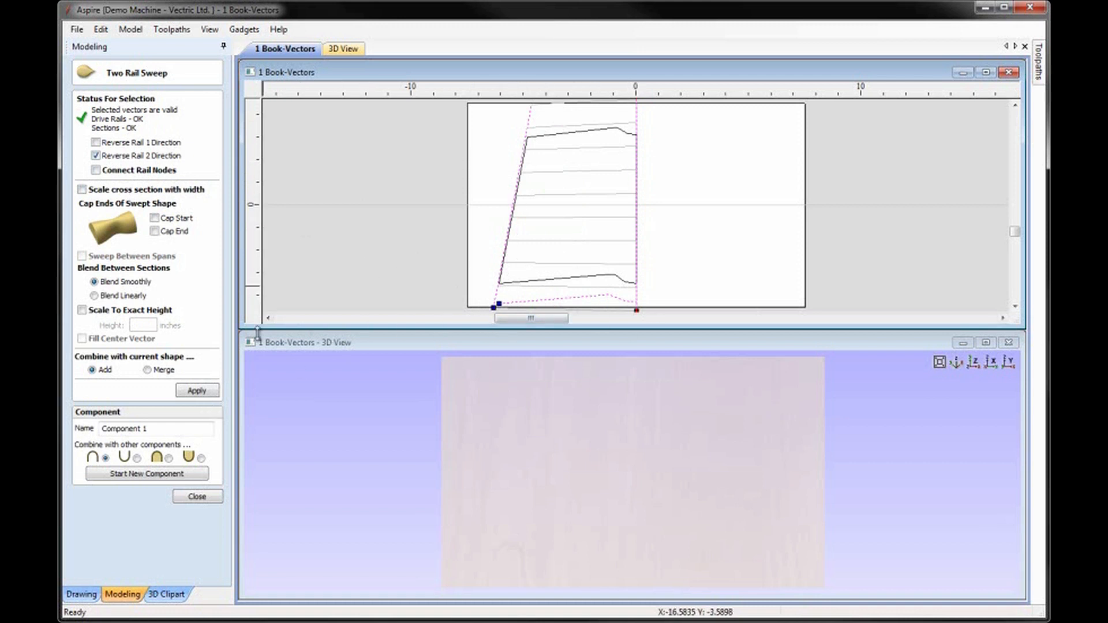
left_click(82, 190)
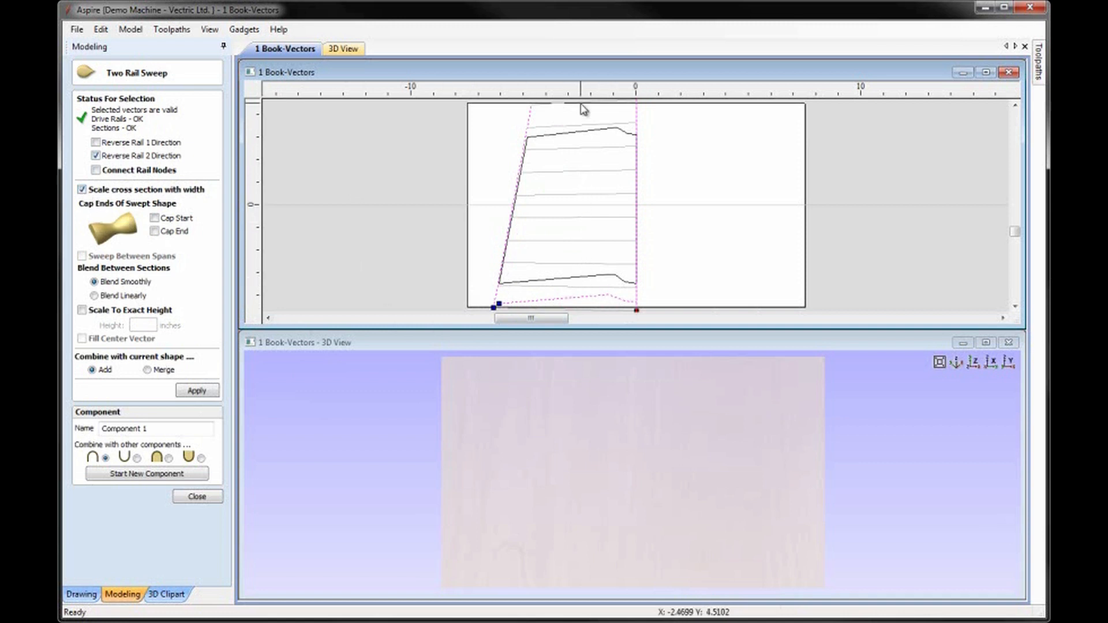
left_click(199, 393)
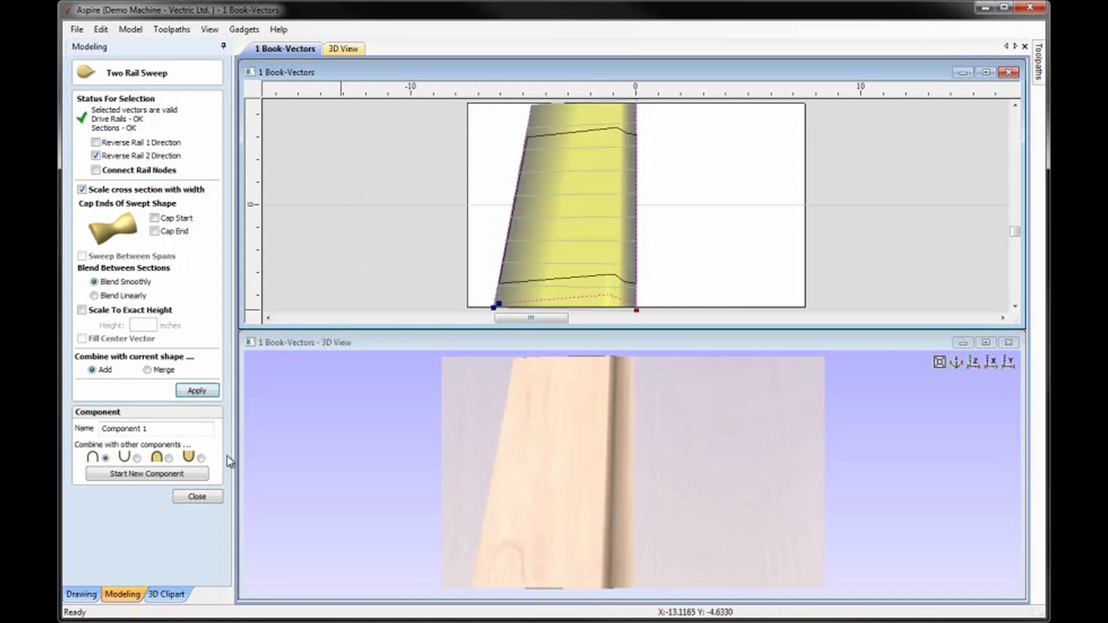
Name the swept component Cover, set it to merge with other components, and finish the sweep
left_click_drag(171, 434, 64, 424)
type("Cover")
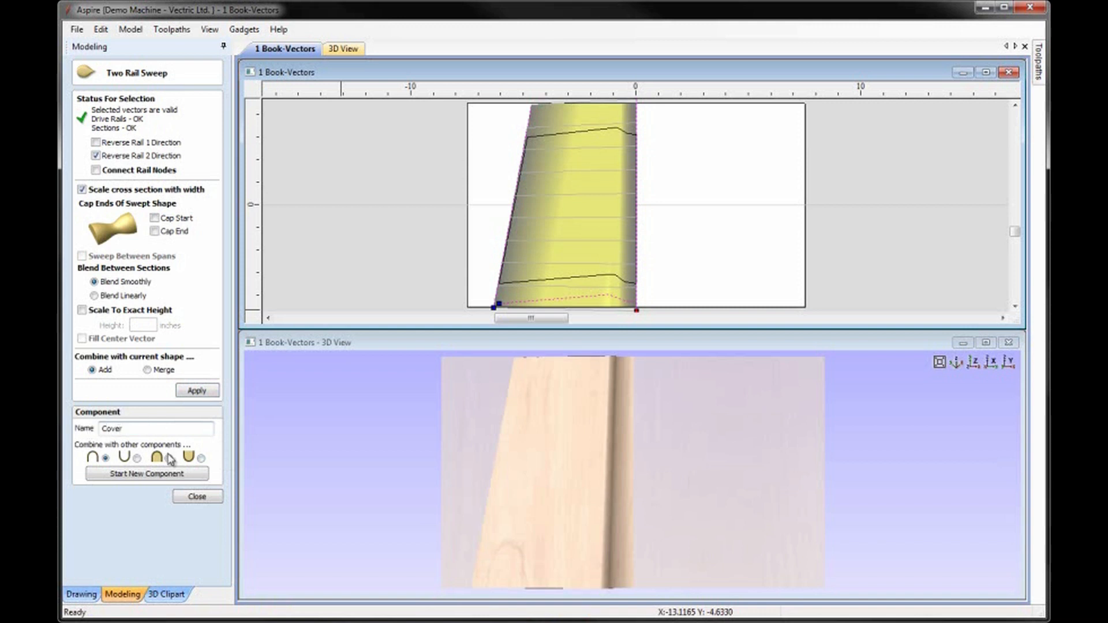
left_click(168, 458)
left_click(196, 497)
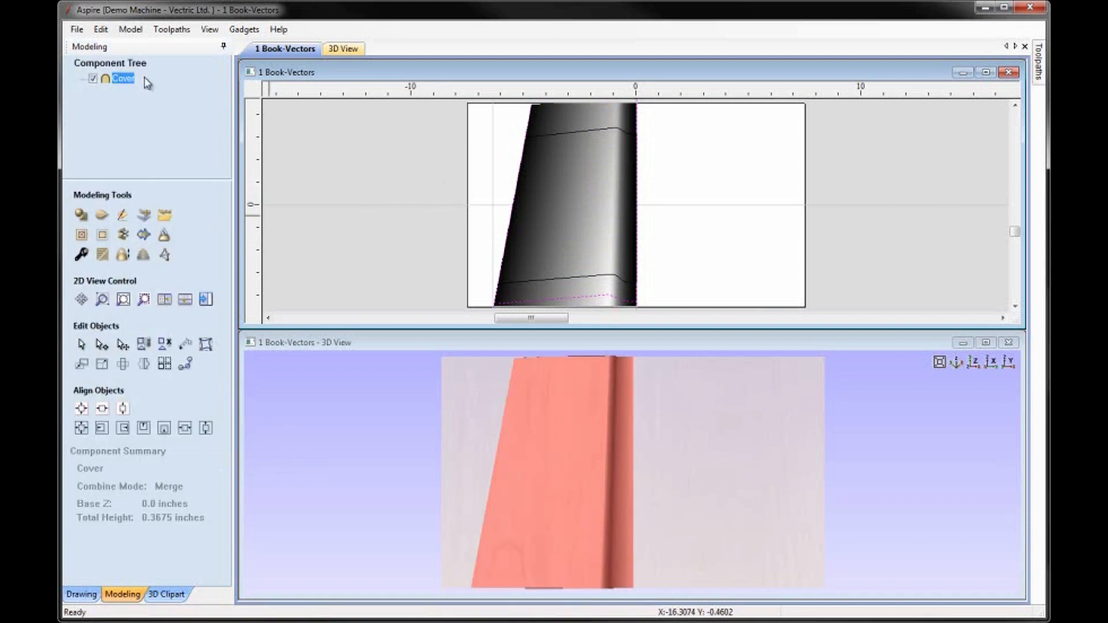
Clear the area of the Cover component outside the cover outline vector and inspect the trimmed shape in 3D
left_click(635, 267)
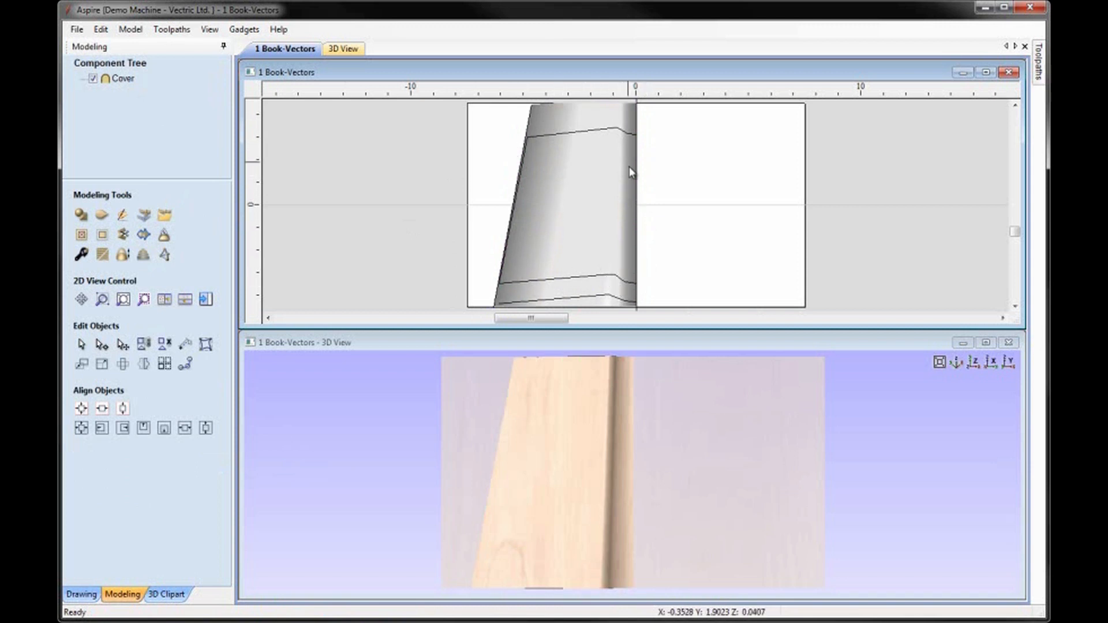
left_click(613, 209)
left_click(609, 281)
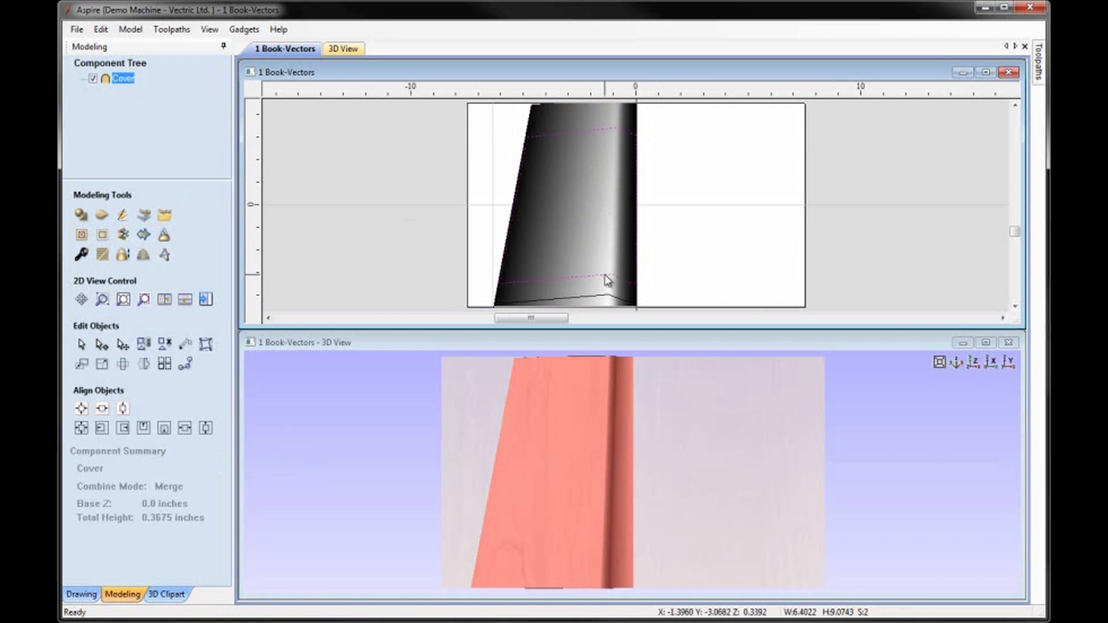
left_click(102, 235)
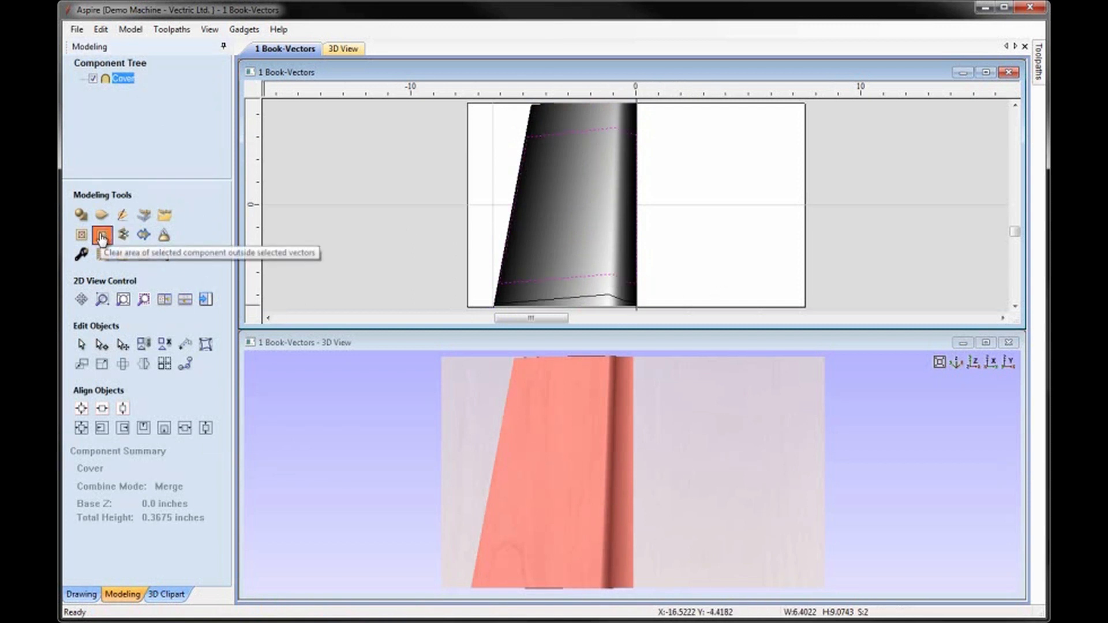
left_click(415, 230)
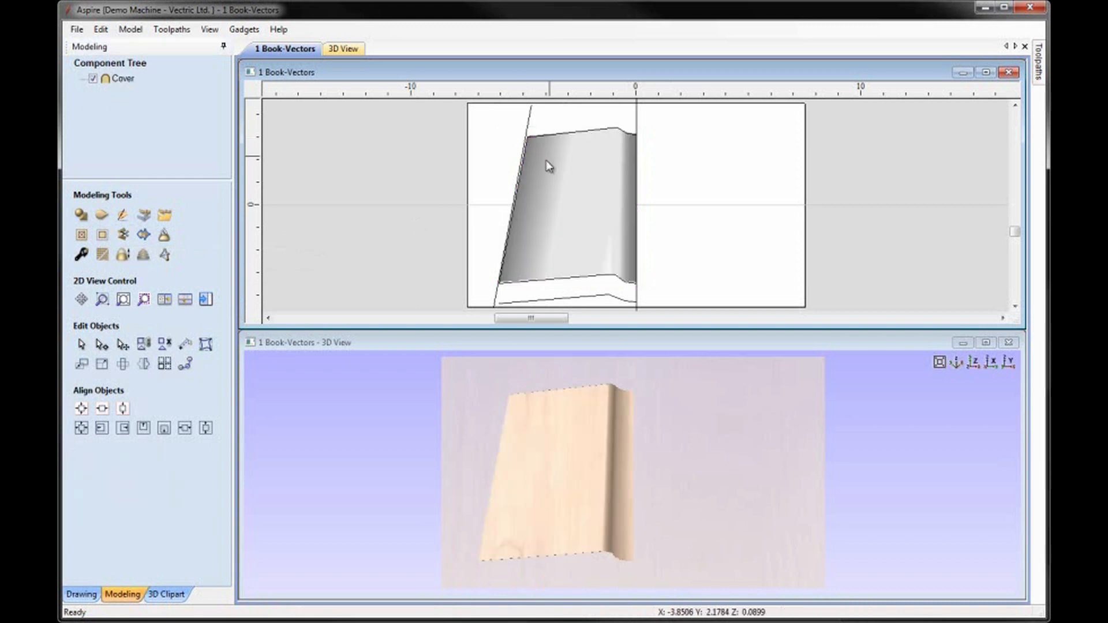
left_click_drag(594, 494, 789, 398)
left_click_drag(600, 400, 630, 470)
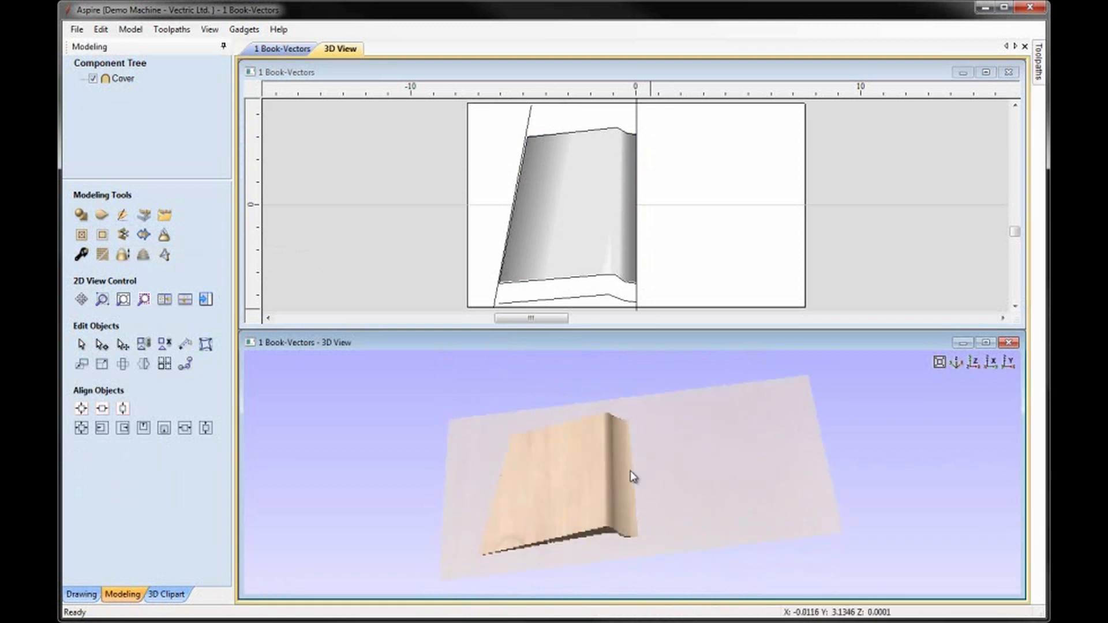
left_click(974, 362)
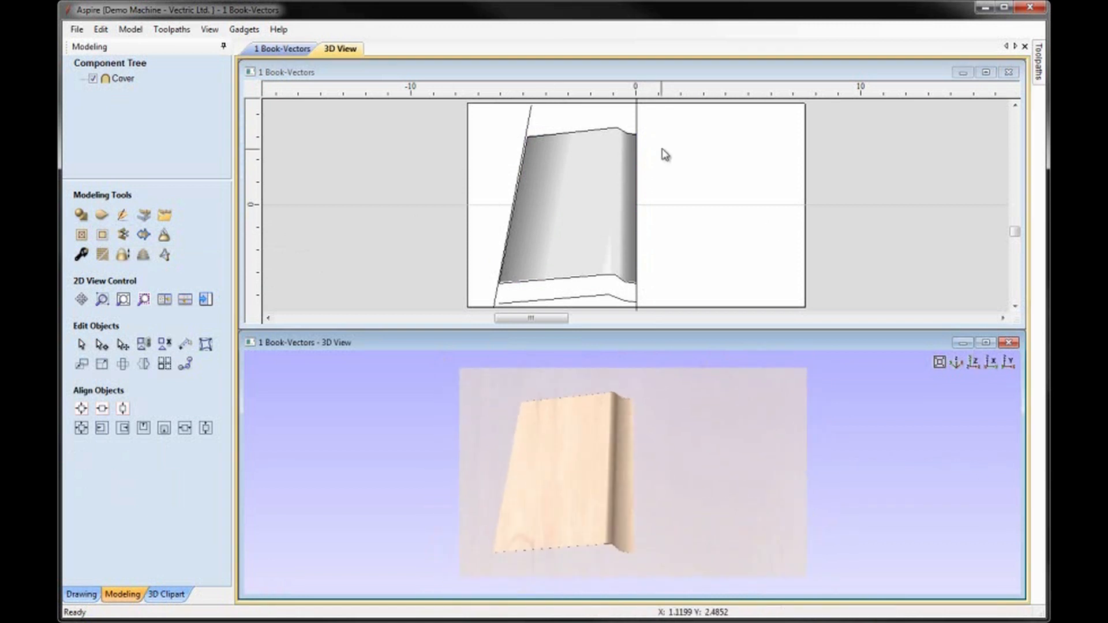
Mirror a copy of the Cover component across the vertical centre line and group the two cover halves
left_click(722, 200)
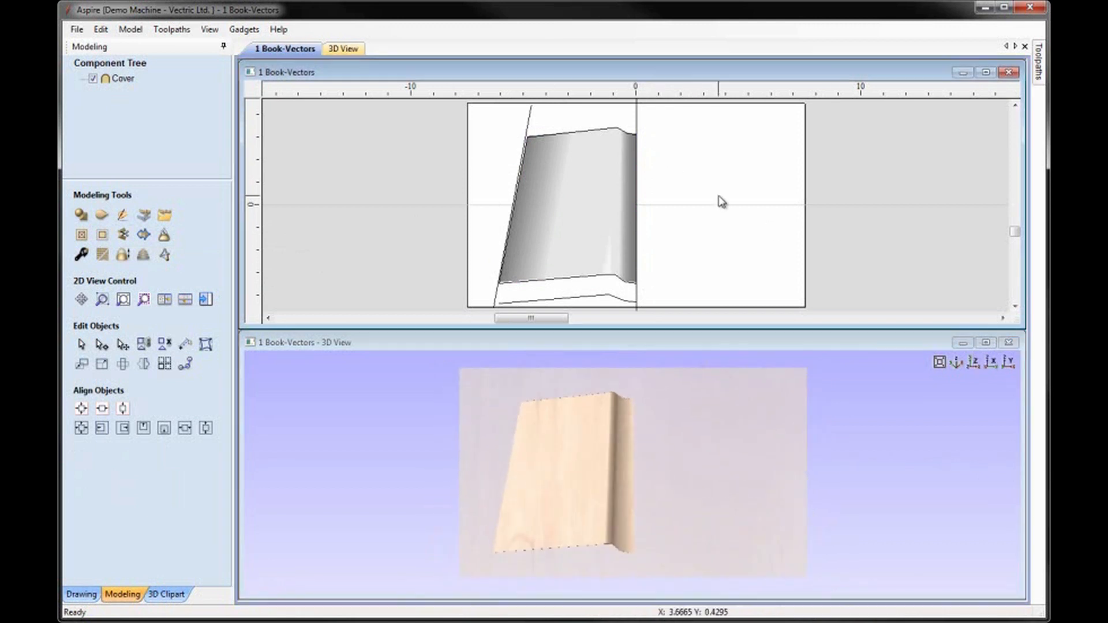
left_click(594, 245)
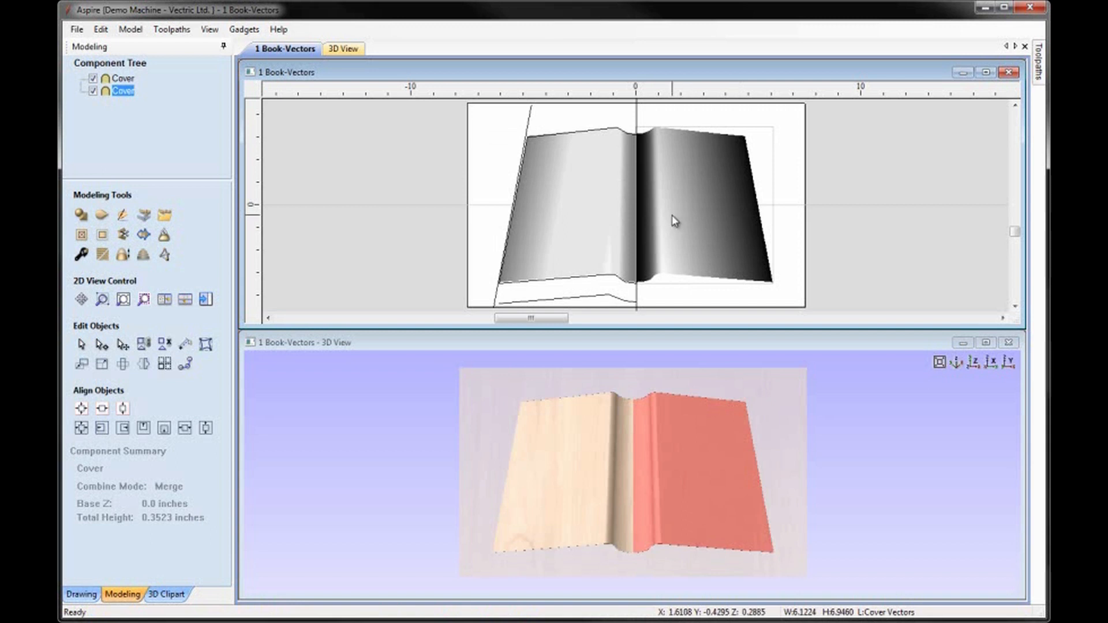
left_click(606, 223, "shift")
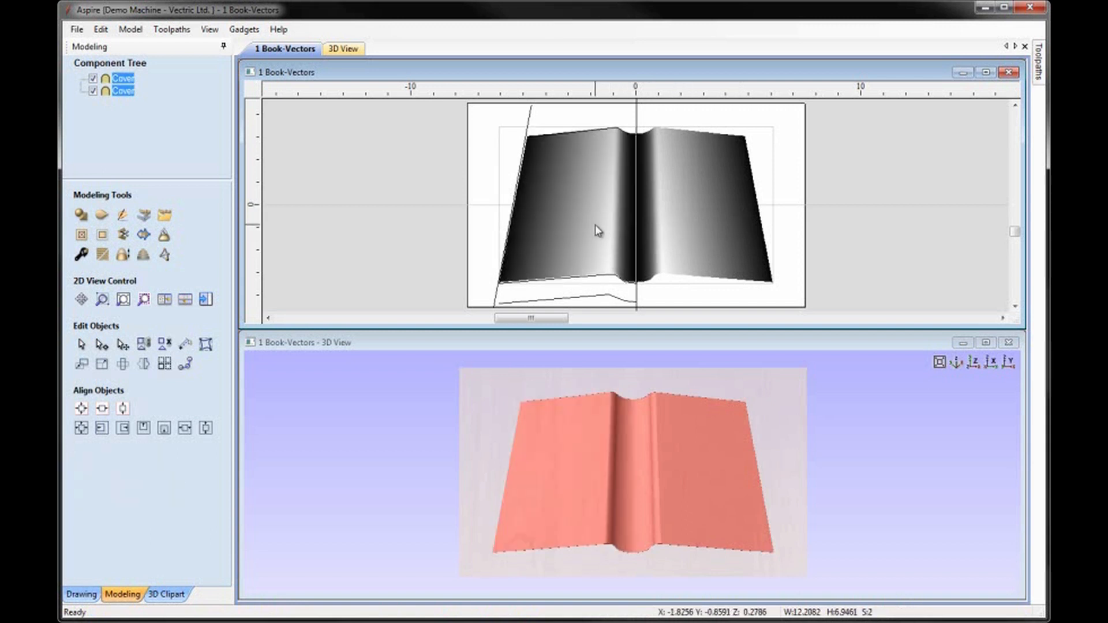
right_click(123, 91)
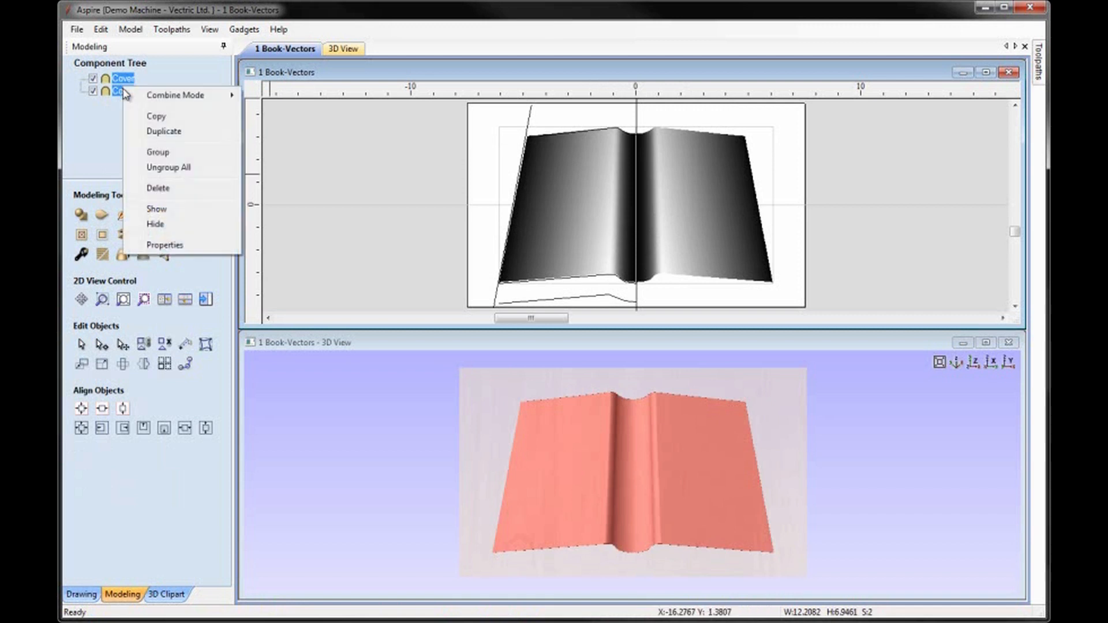
left_click(159, 153)
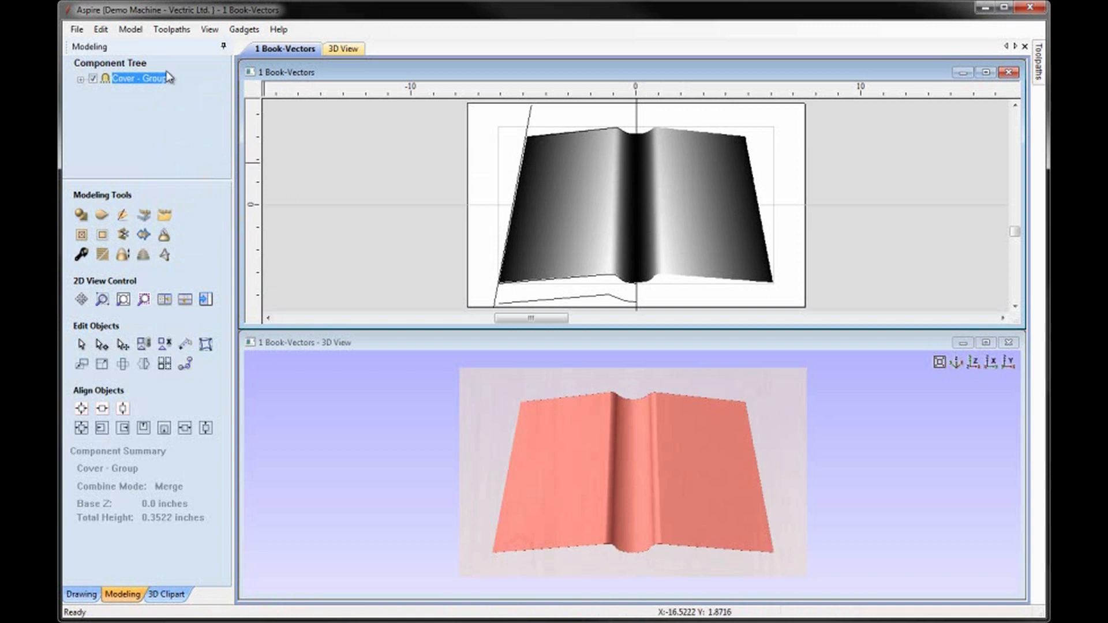
Duplicate the Cover group component
left_click(421, 255)
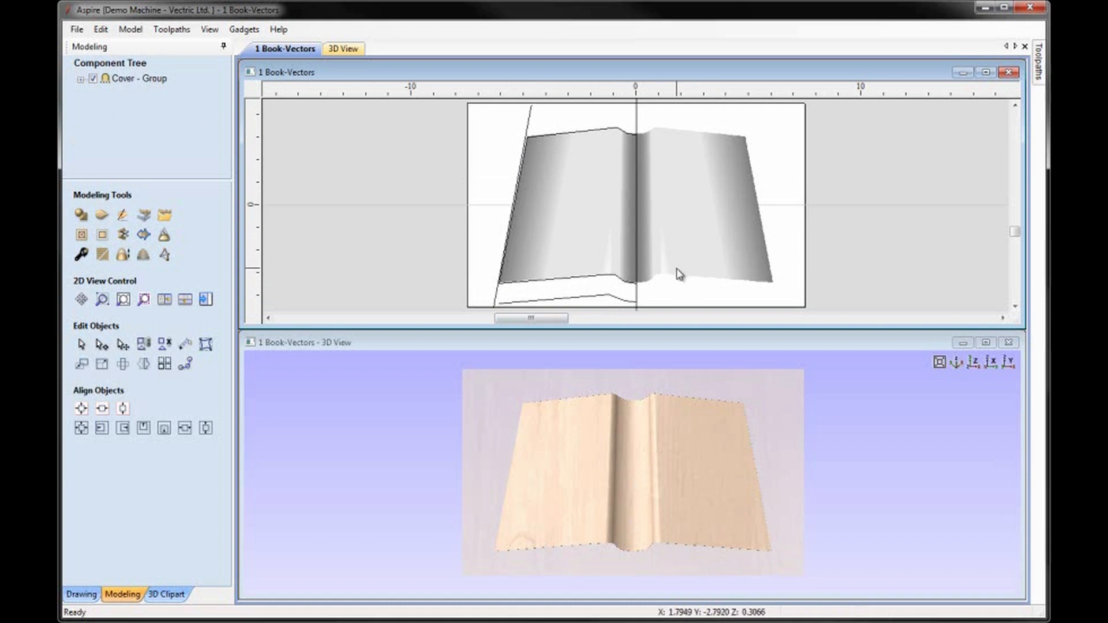
right_click(139, 82)
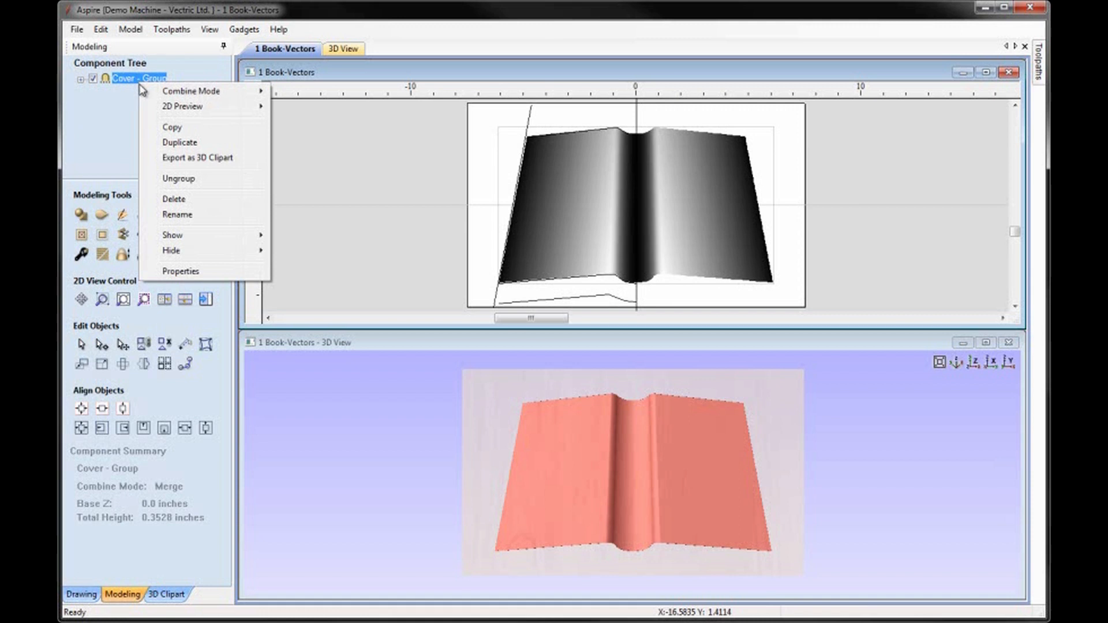
left_click(182, 142)
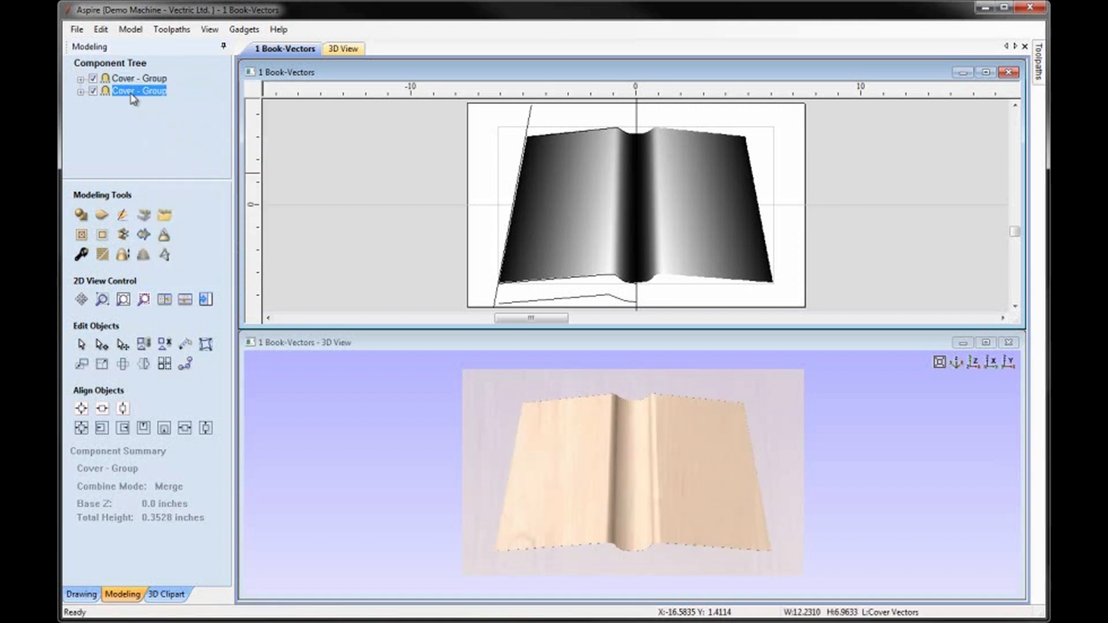
Set the base height of the first Cover group in the component tree to 0.05 inches
left_click(121, 83)
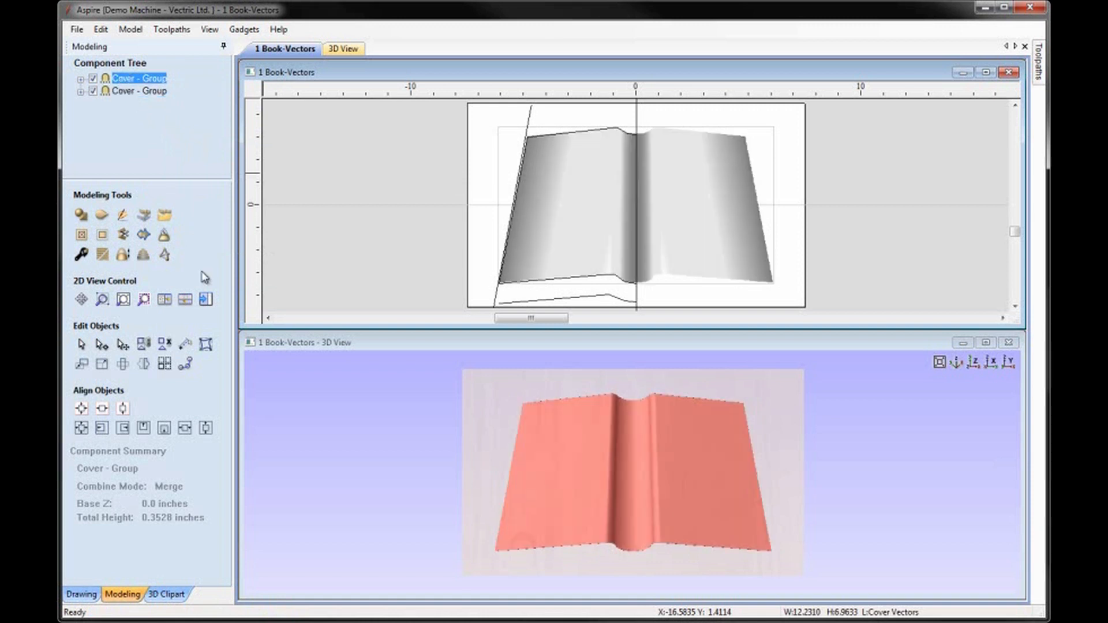
left_click(81, 254)
left_click(164, 322)
key("Return")
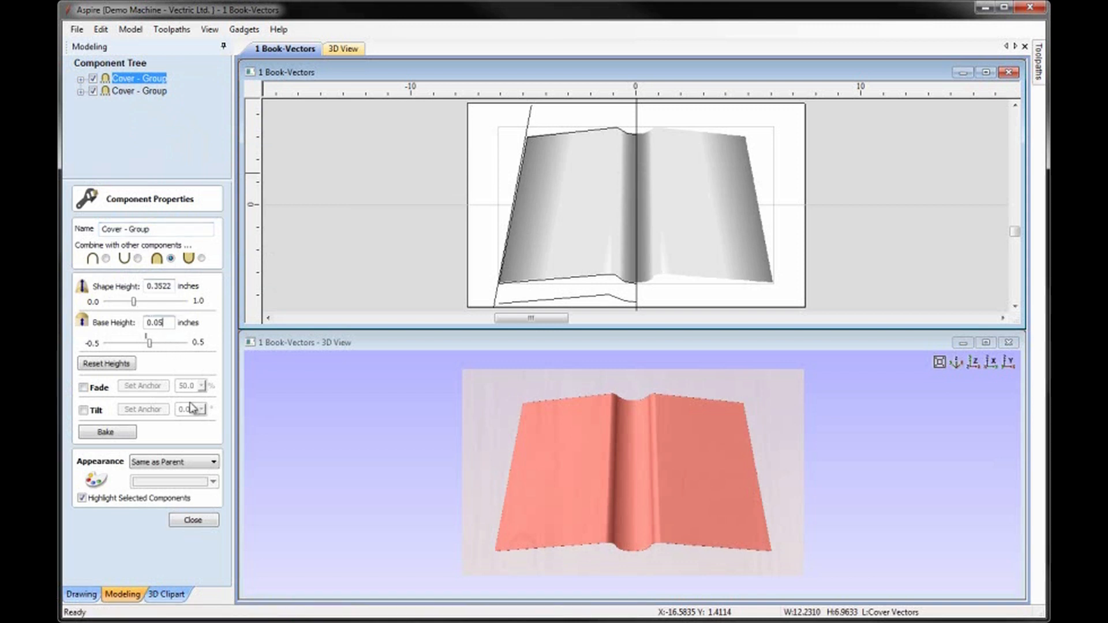
left_click(193, 521)
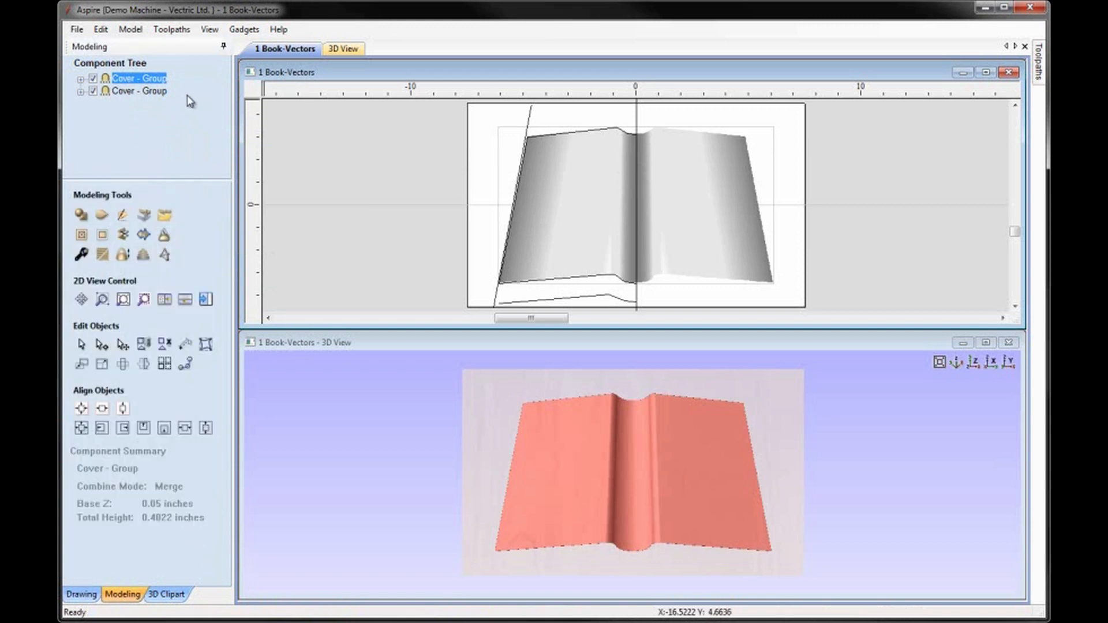
Resize the second Cover group to a width of 12.4 inches with X and Y linked
left_click(151, 93)
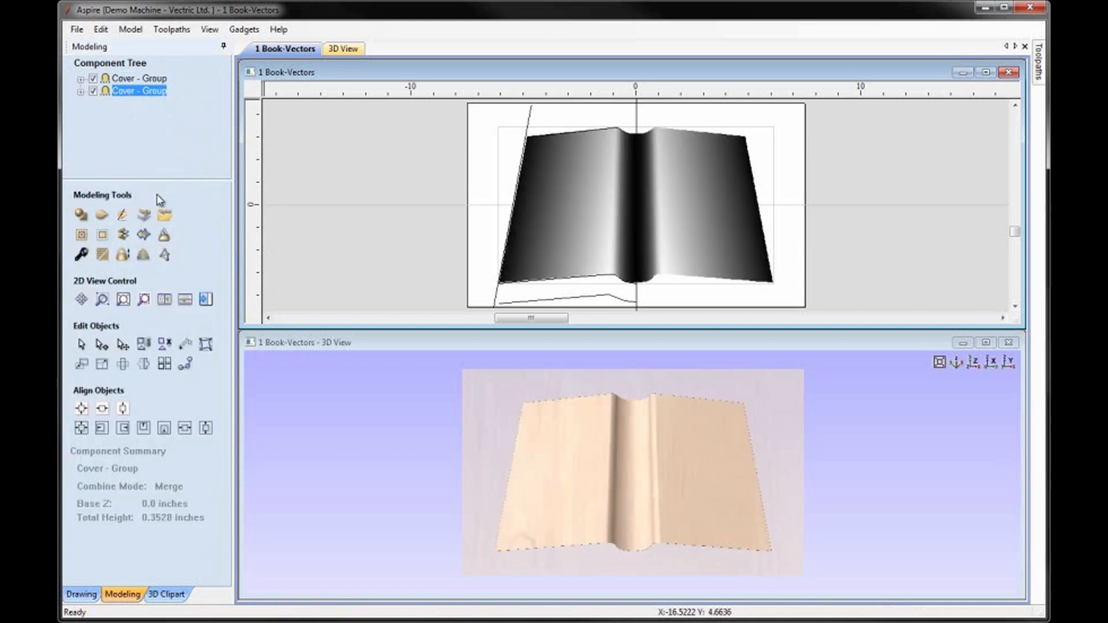
left_click(102, 365)
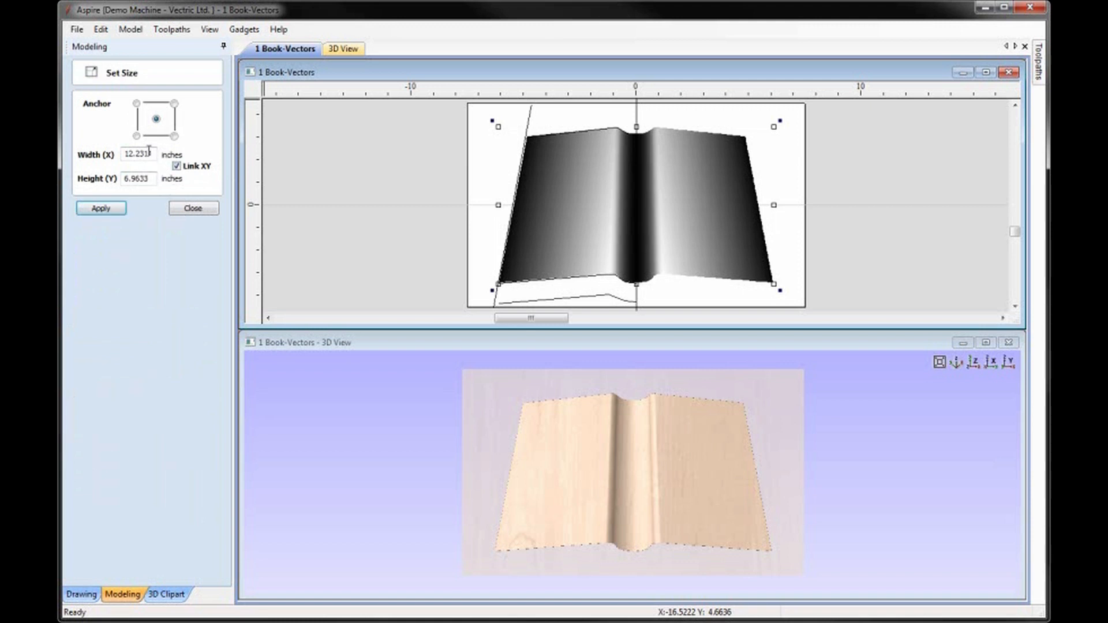
left_click_drag(148, 154, 107, 153)
type("12")
left_click(101, 208)
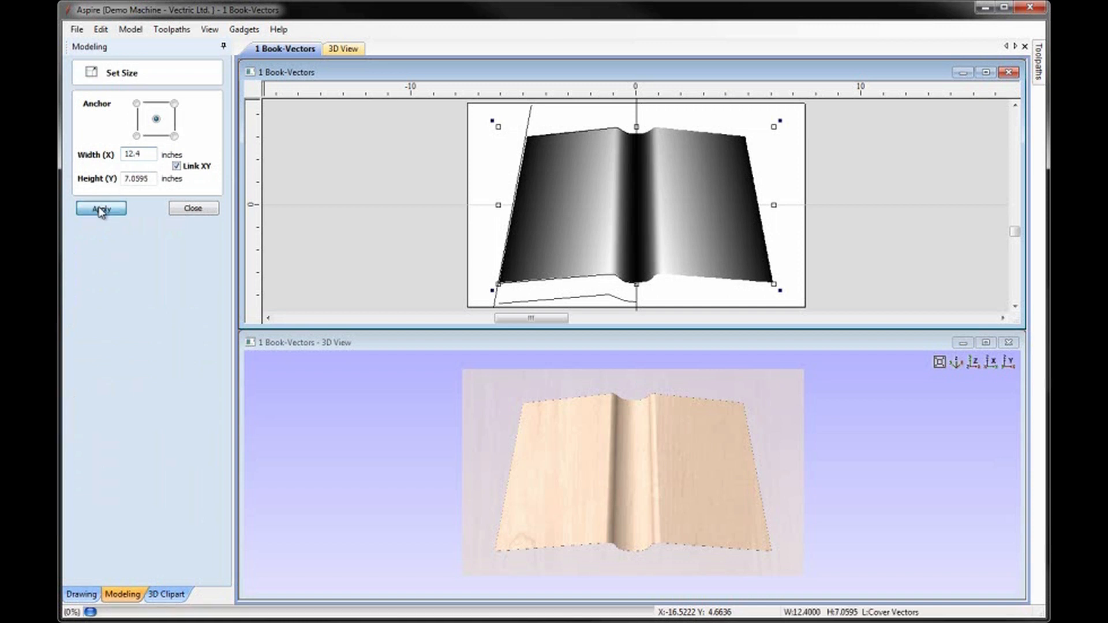
left_click(193, 208)
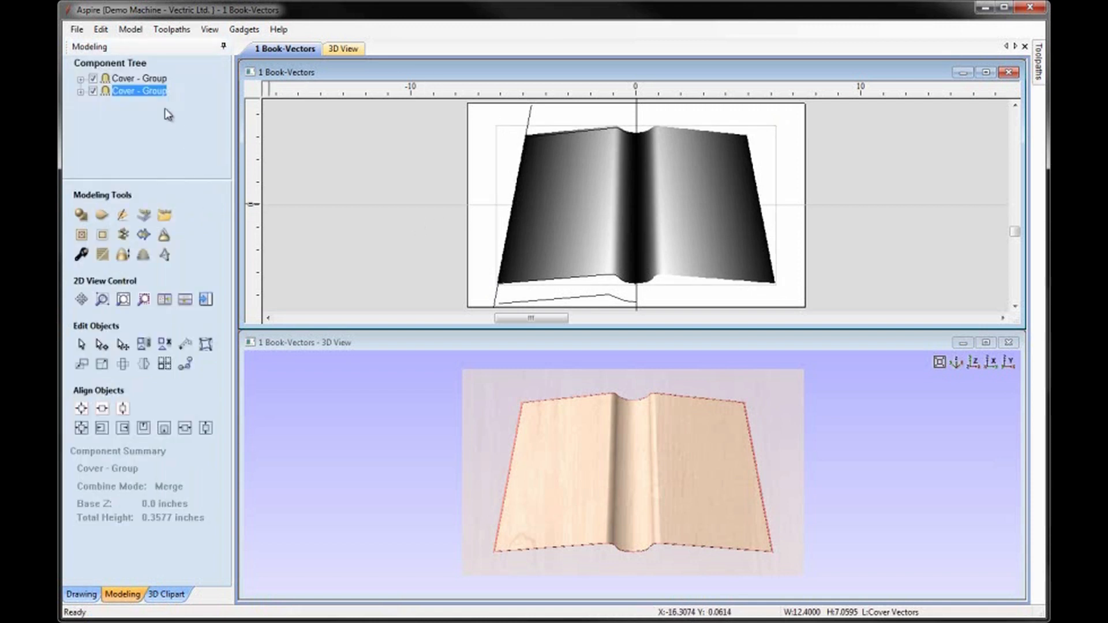
Align the two Cover groups along their top edges and inspect the layered cover edge in 3D
left_click(127, 84, "shift")
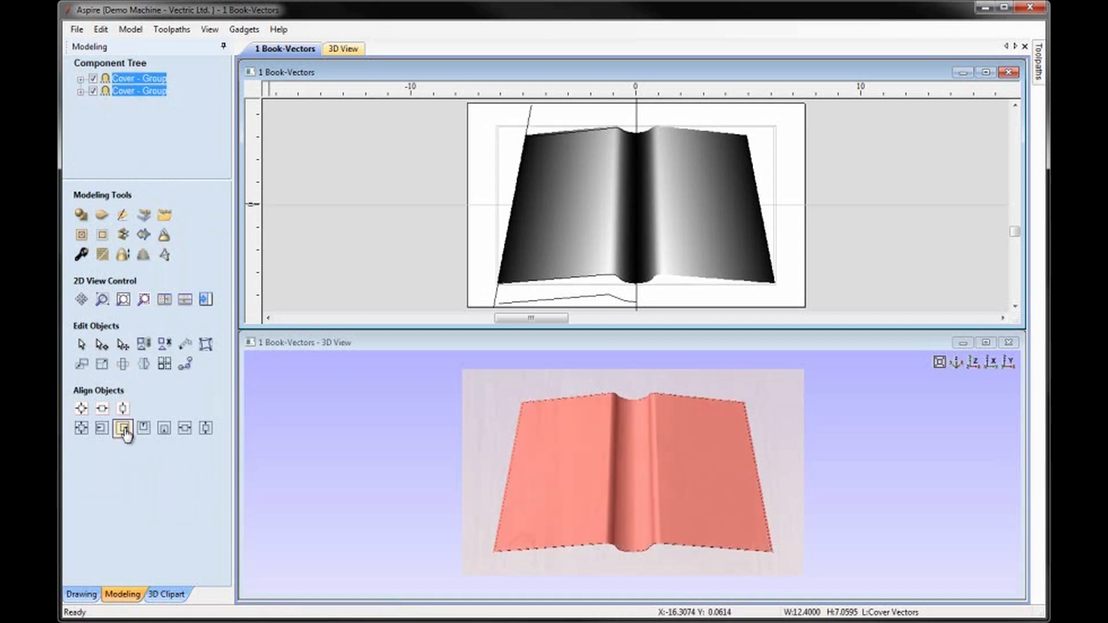
left_click(144, 430)
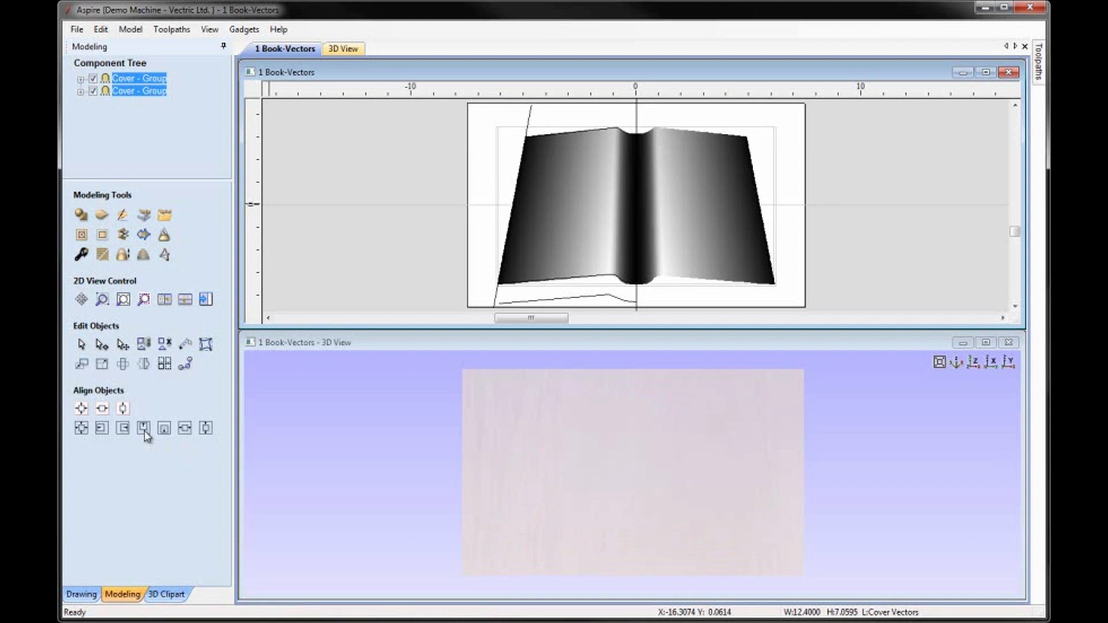
left_click(386, 200)
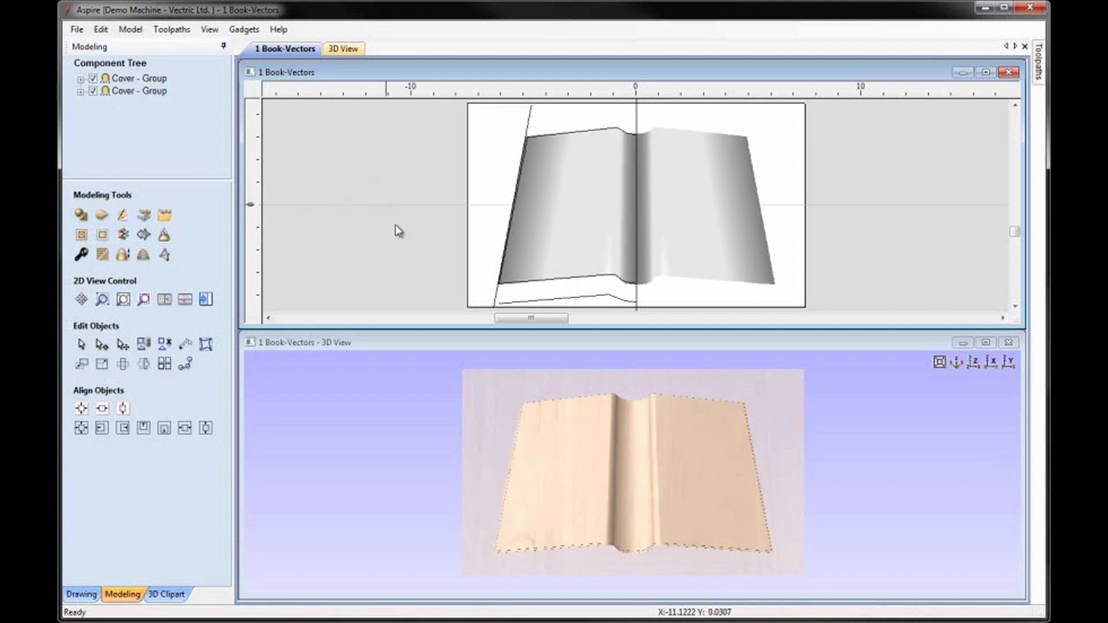
left_click_drag(687, 534, 636, 483)
scroll(635, 470, "up", 3)
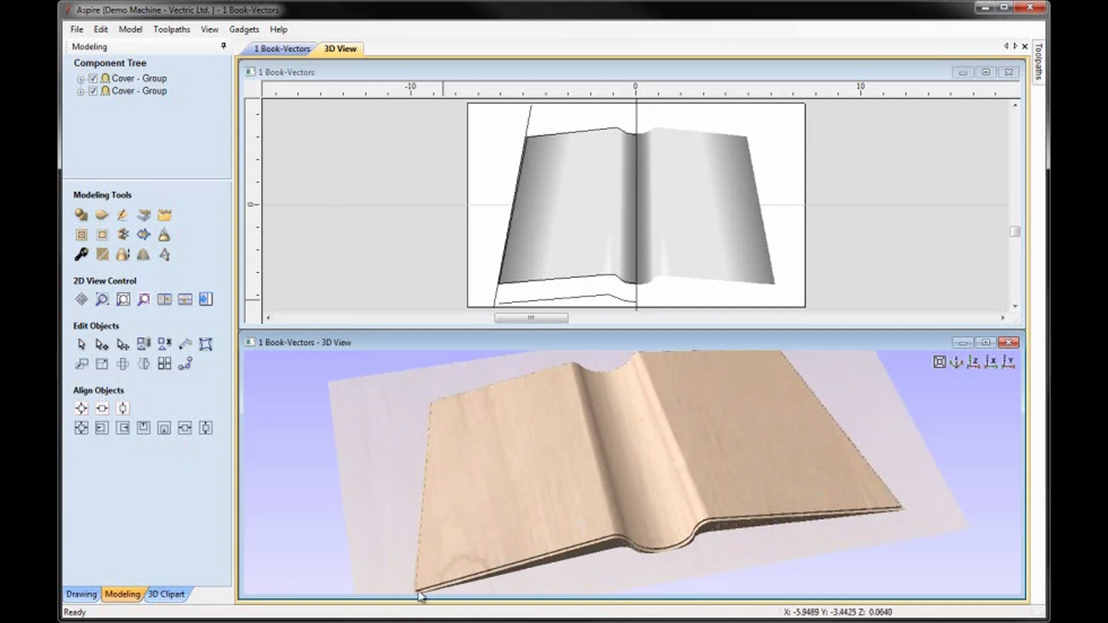
left_click(973, 364)
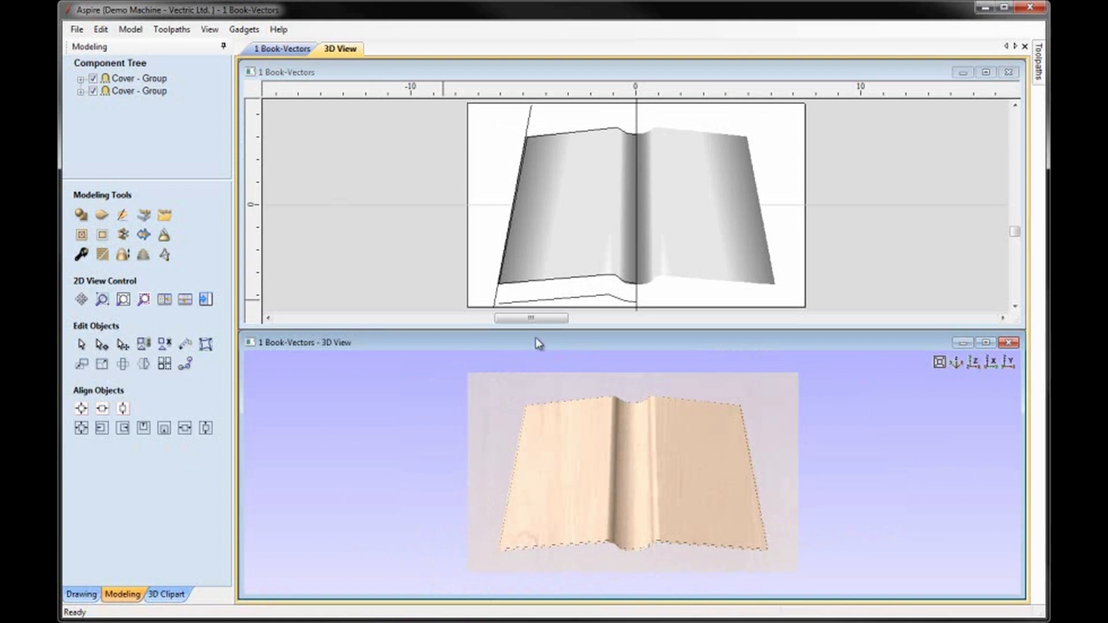
Group the two Cover groups into a single component
left_click(142, 83)
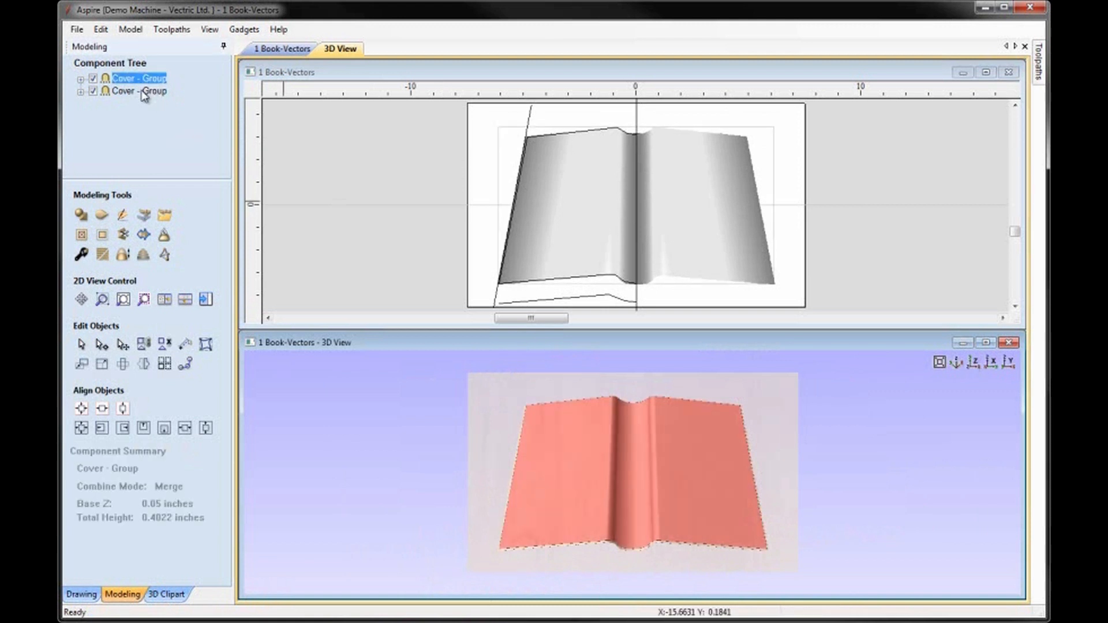
left_click(143, 92, "shift")
right_click(133, 93)
left_click(168, 158)
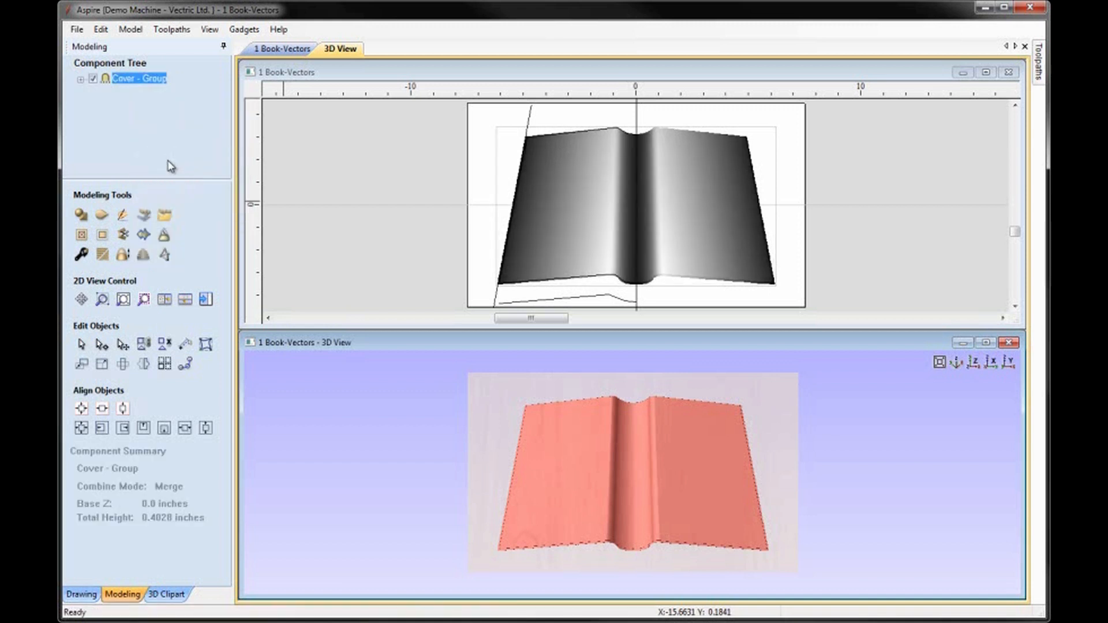
Set the combined cover group's shape height to 0.3 inches and base height to 0.05 inches, checking it in 3D
left_click(81, 256)
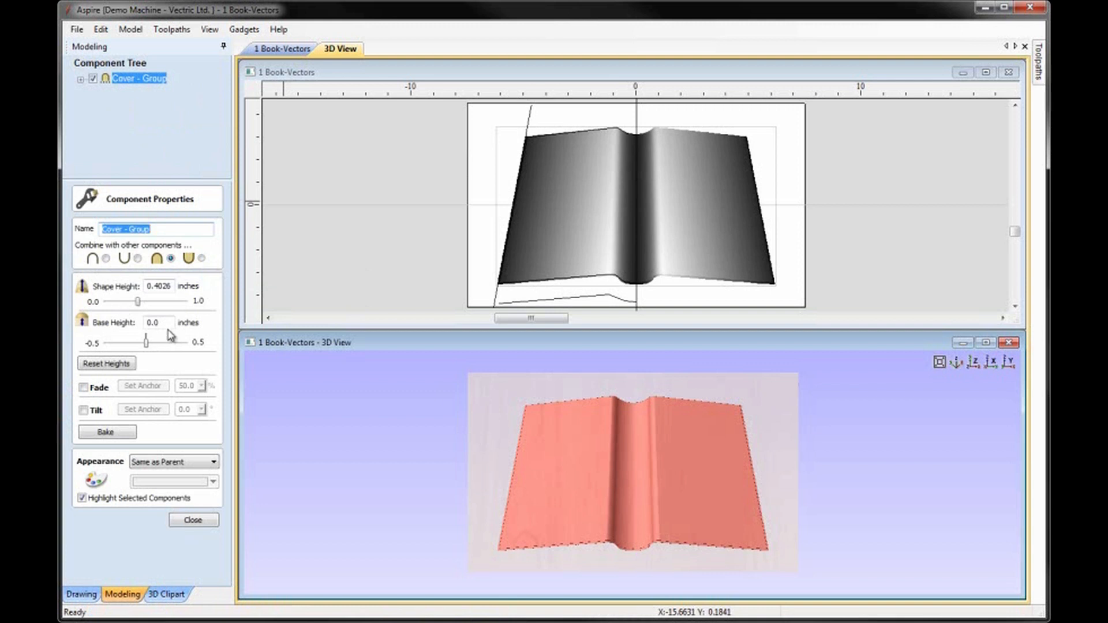
double_click(169, 286)
type("0.3")
left_click(167, 322)
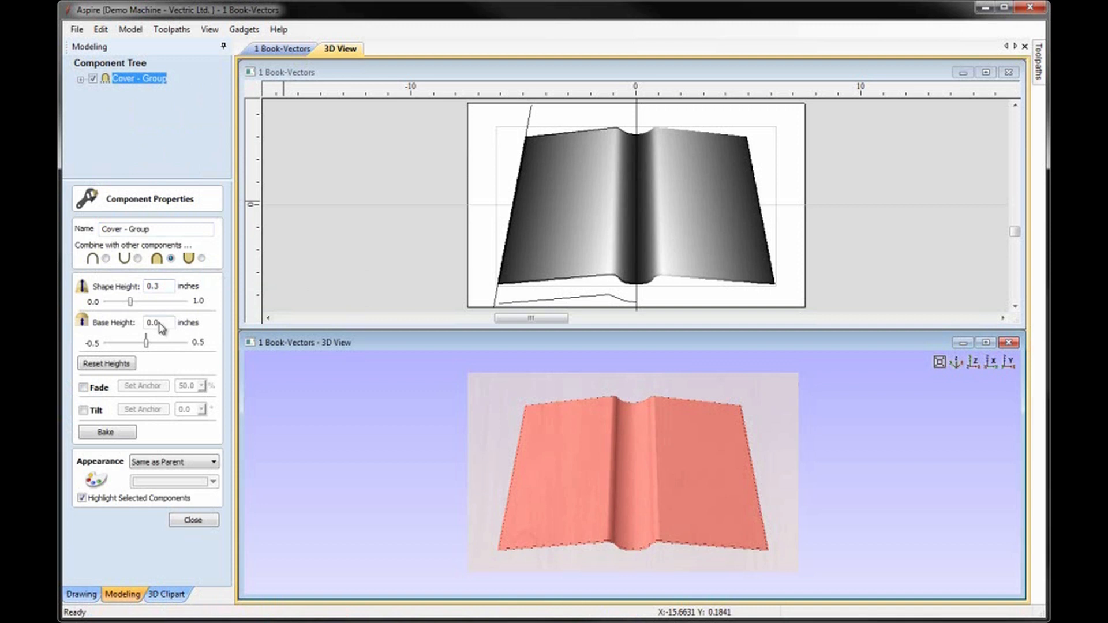
key("Tab")
left_click_drag(682, 514, 625, 479)
scroll(621, 467, "up", 3)
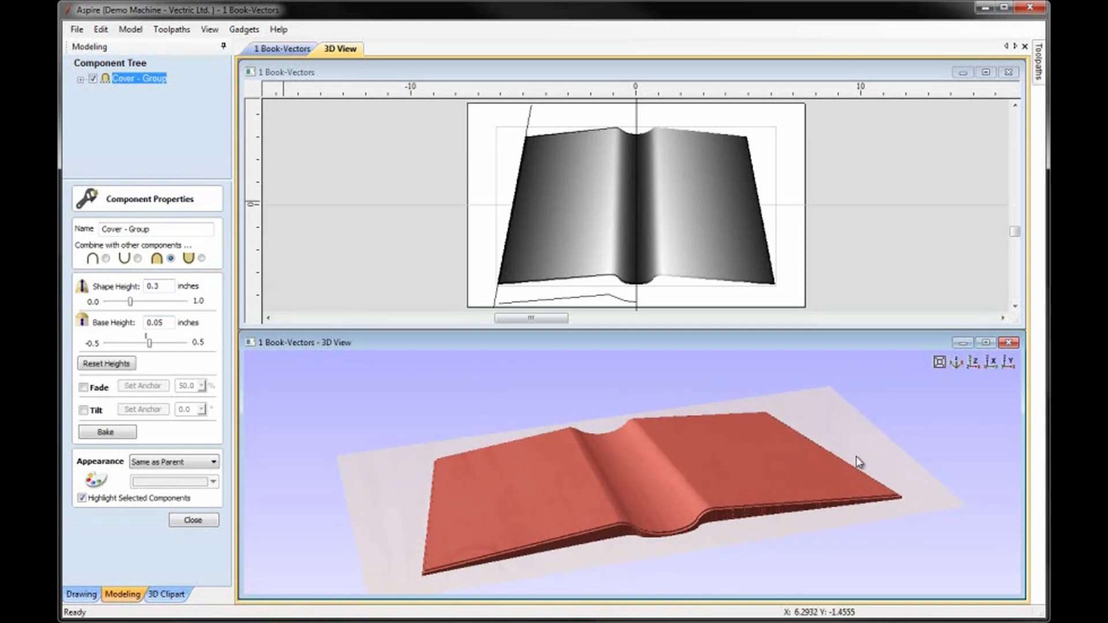
left_click_drag(877, 505, 573, 510)
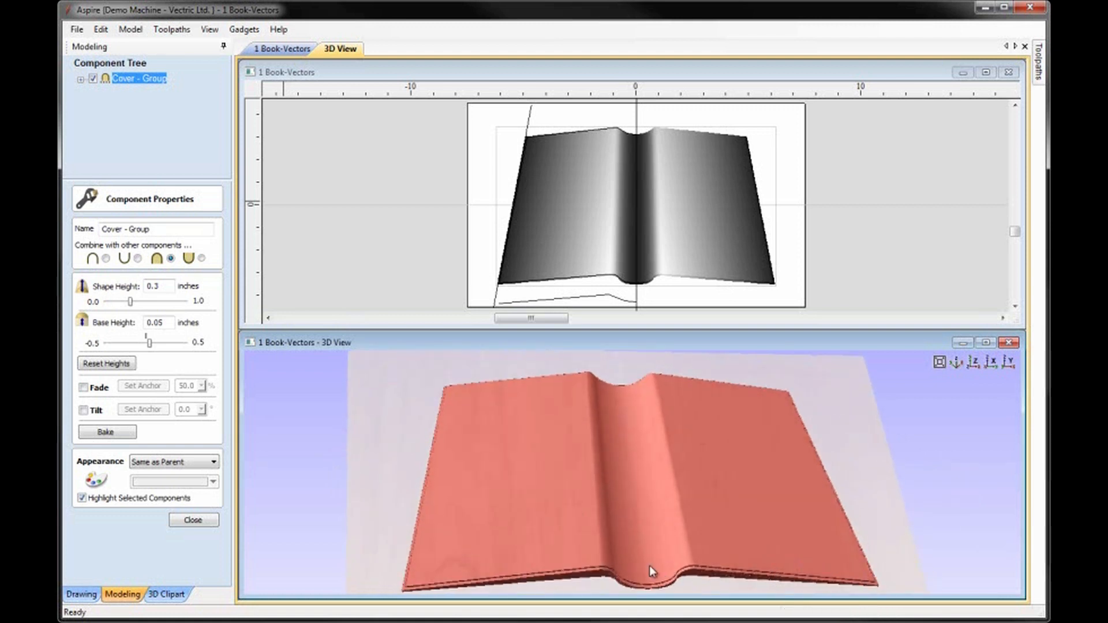
left_click(194, 521)
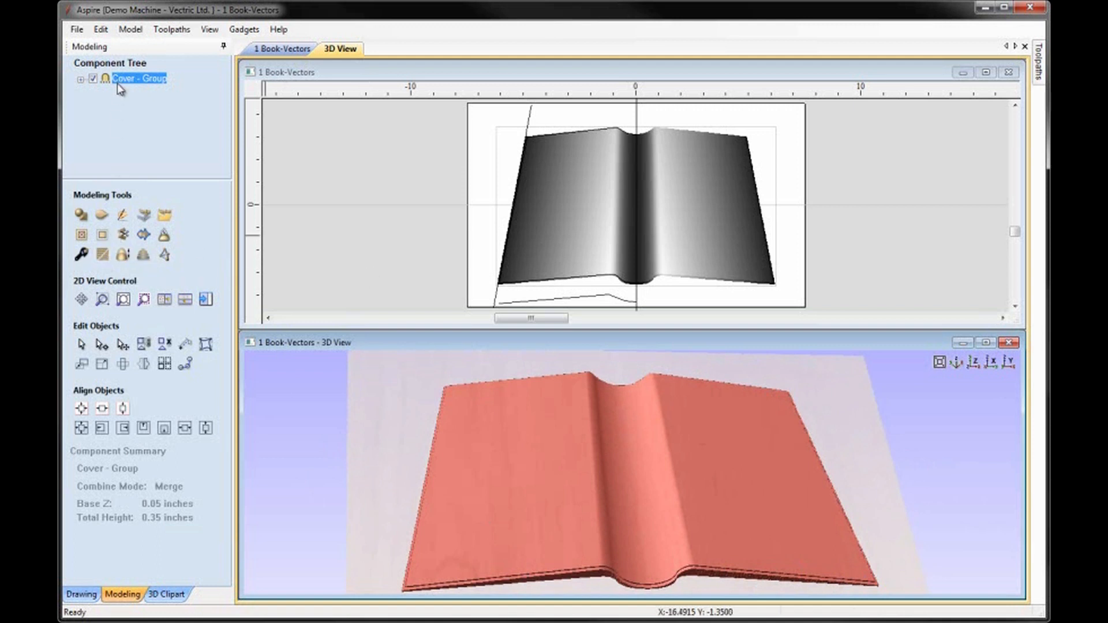
Bake the cover group, smooth it at the maximum setting with transparency preserved, and inspect the softened edges in 3D
left_click(102, 255)
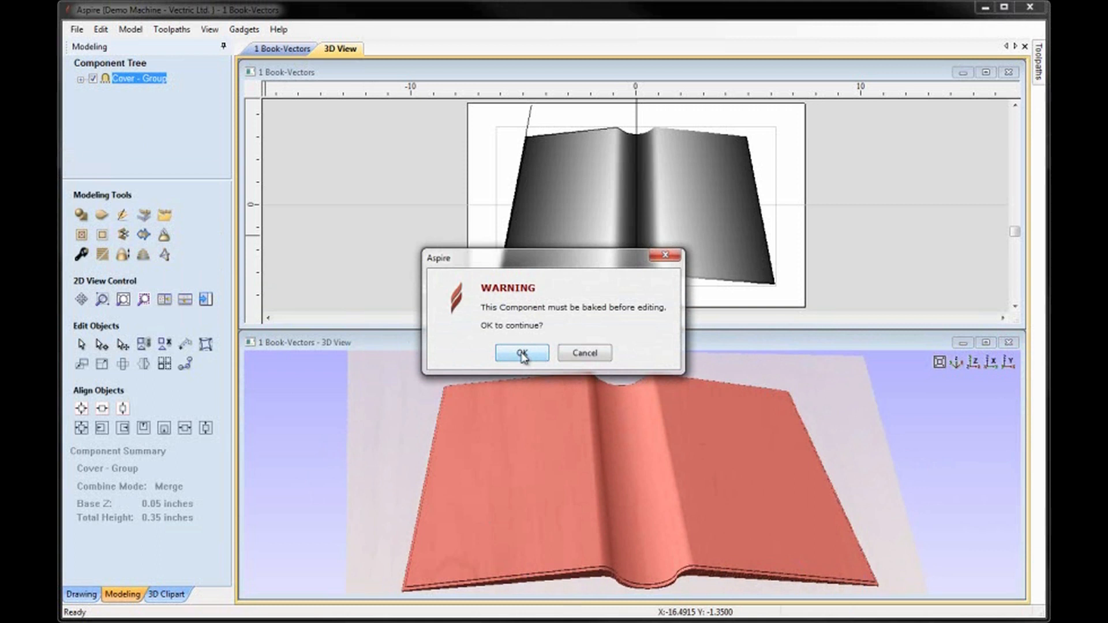
left_click(521, 354)
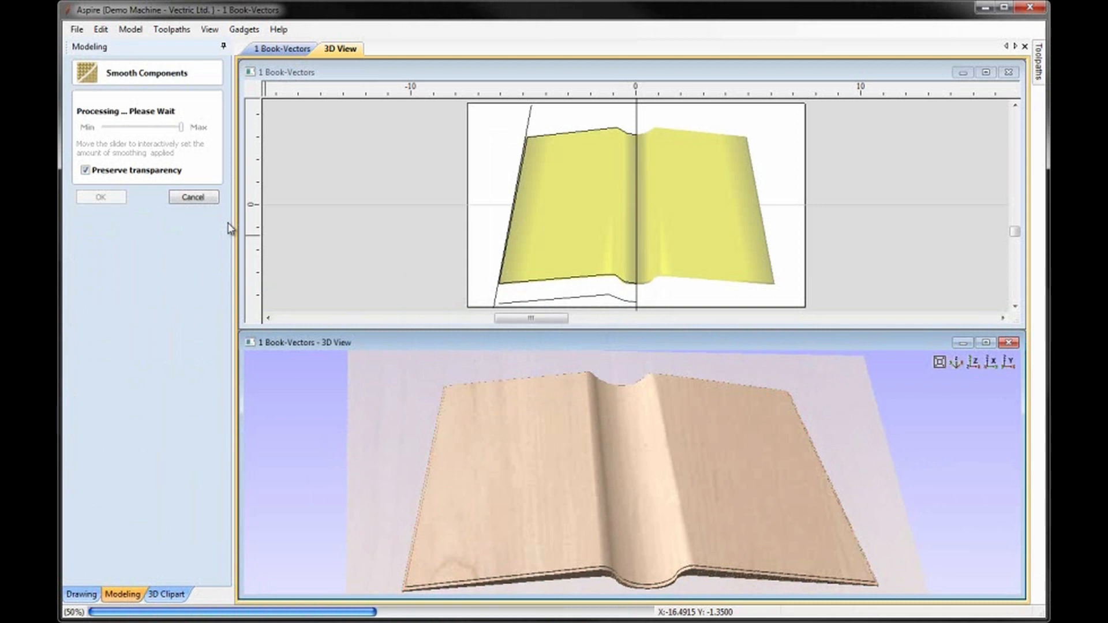
left_click_drag(131, 128, 184, 134)
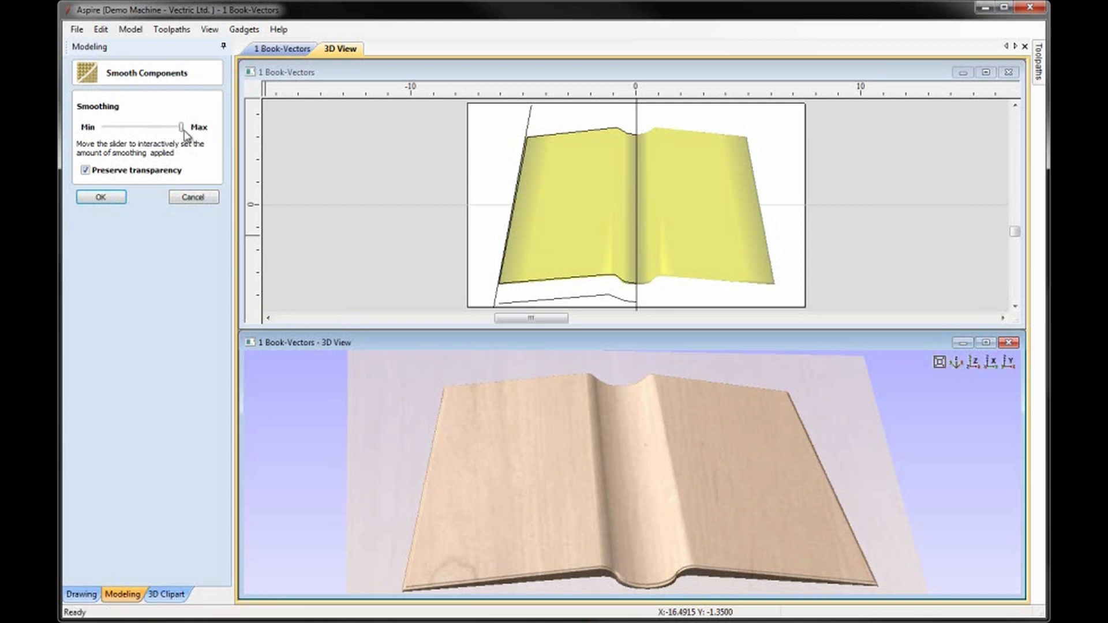
left_click(108, 200)
left_click(956, 362)
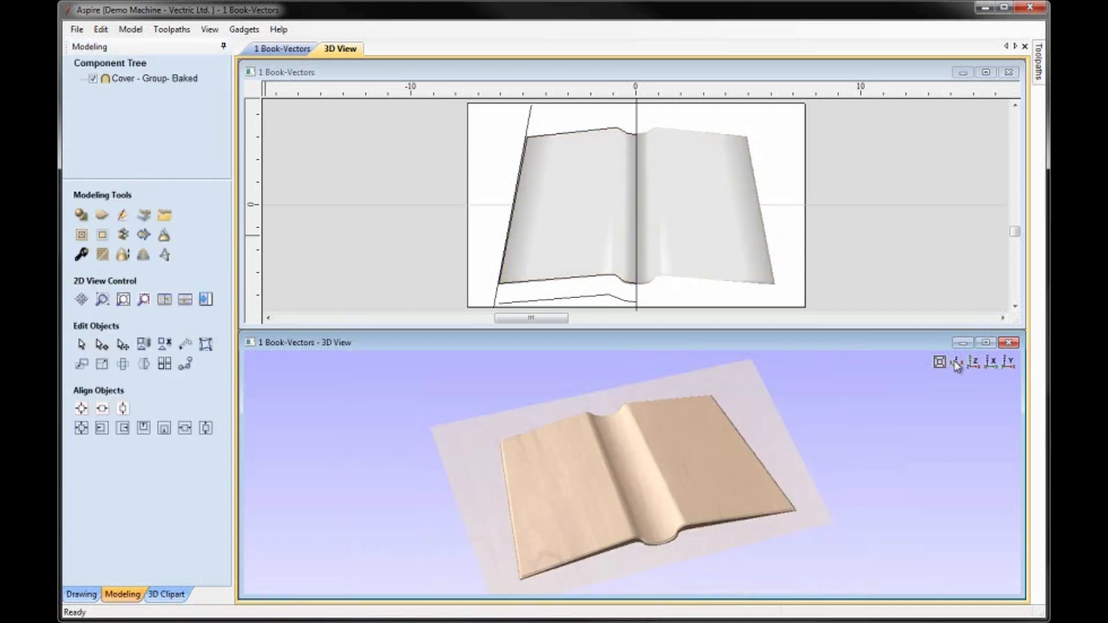
left_click_drag(761, 484, 613, 572)
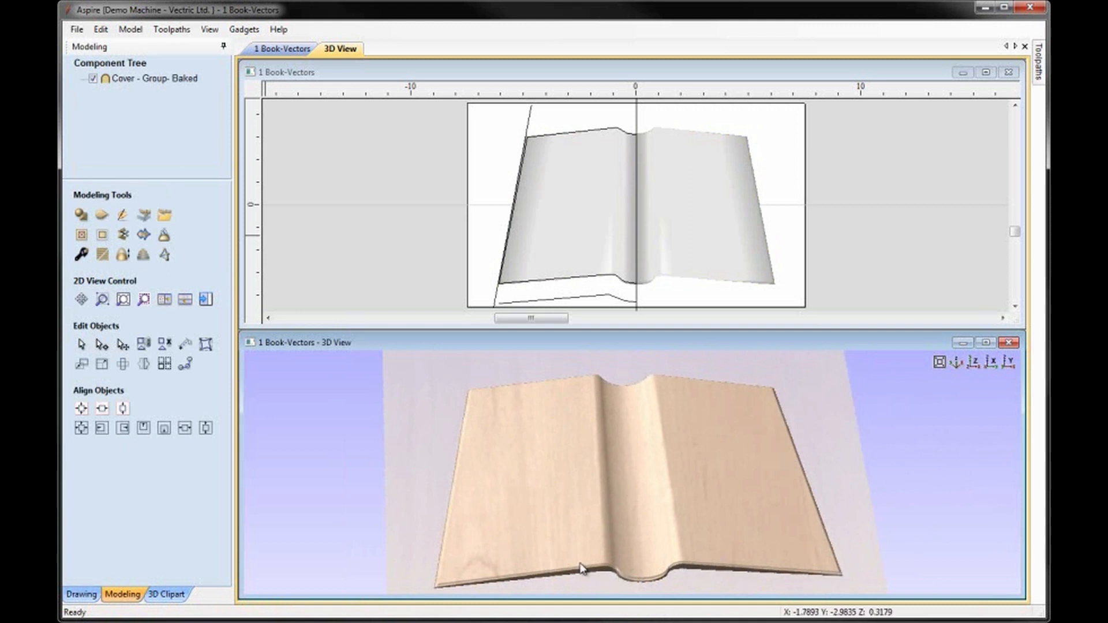
left_click_drag(602, 563, 545, 557)
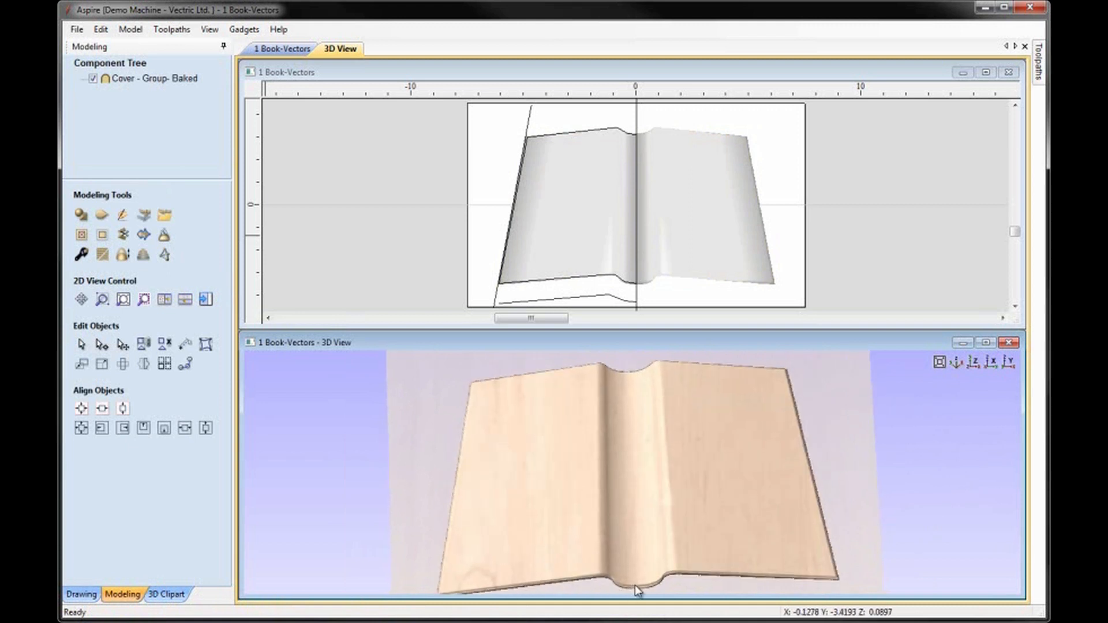
left_click_drag(767, 520, 711, 501)
left_click(974, 362)
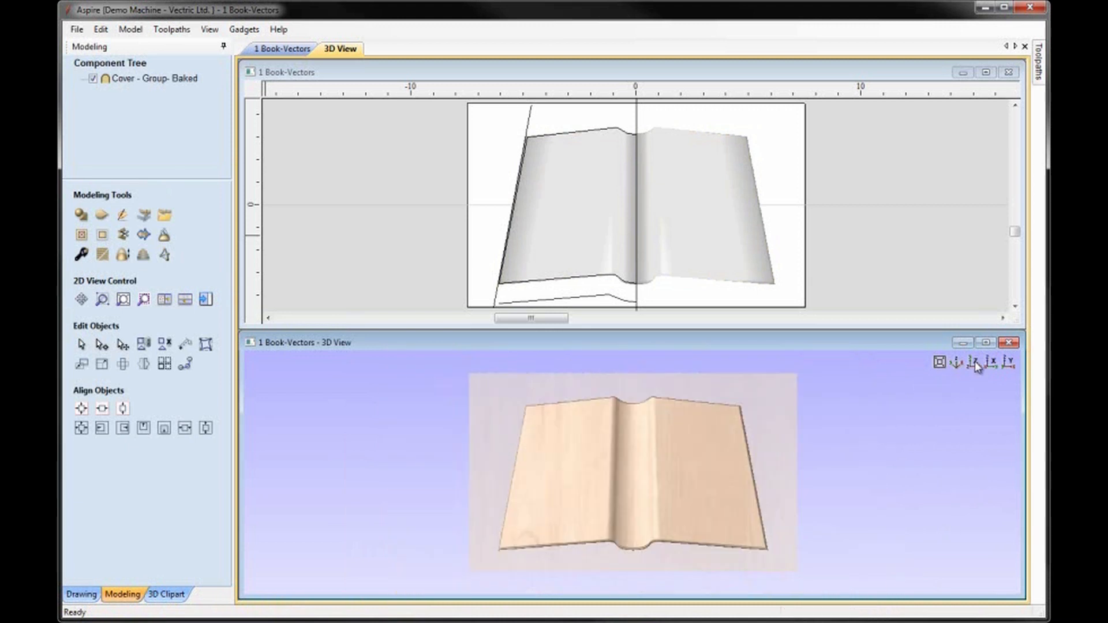
Rename the baked cover component to Cover
left_click(893, 200)
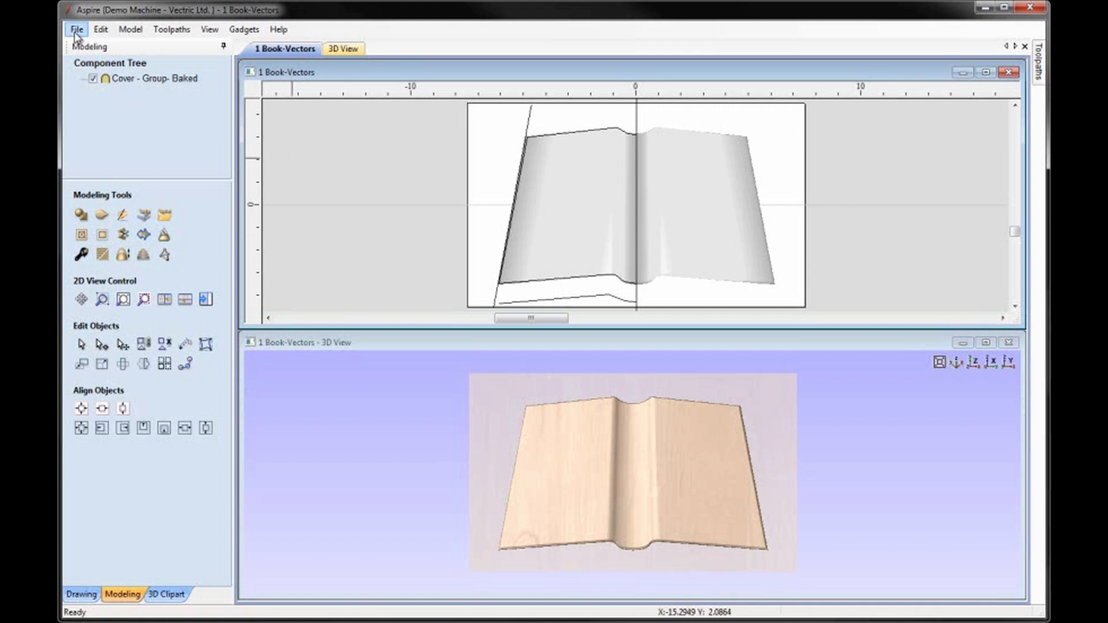
right_click(112, 80)
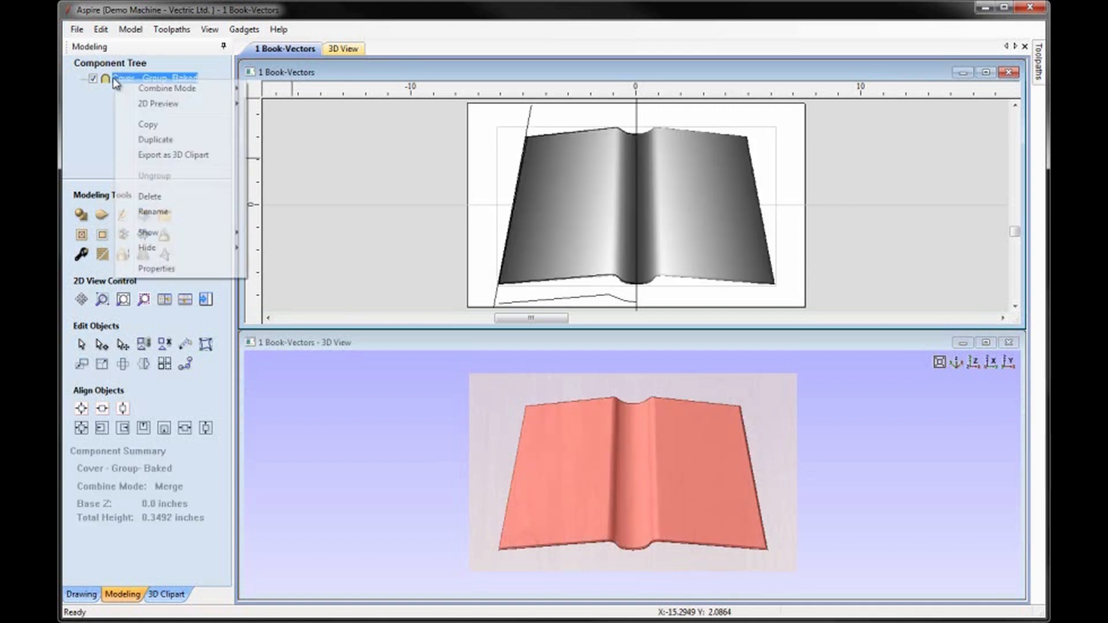
left_click(151, 212)
type("Cover")
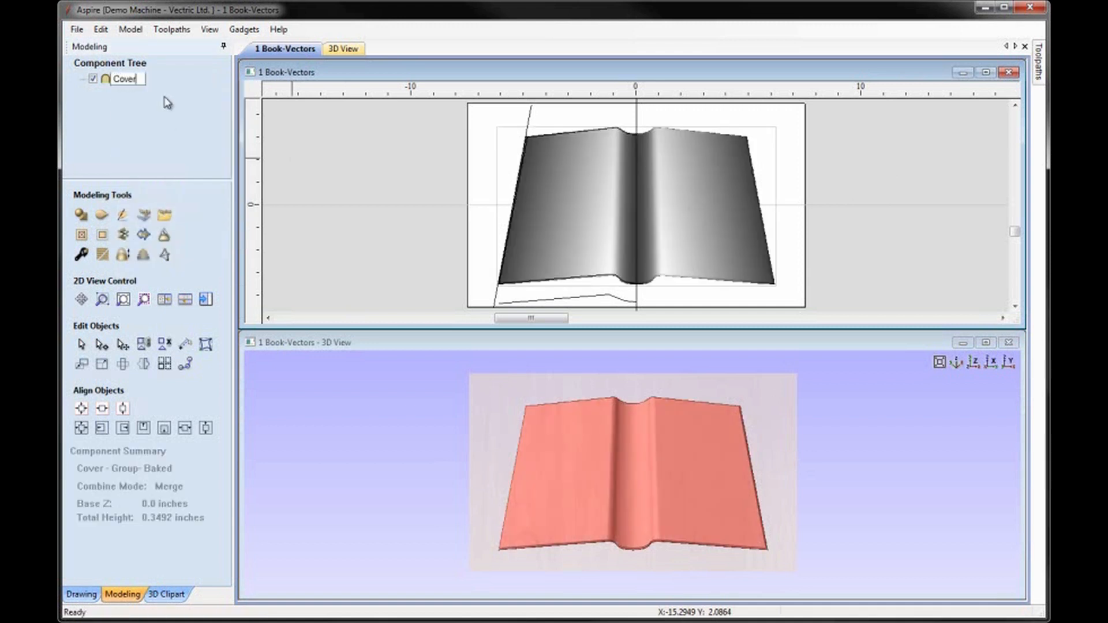
left_click(174, 126)
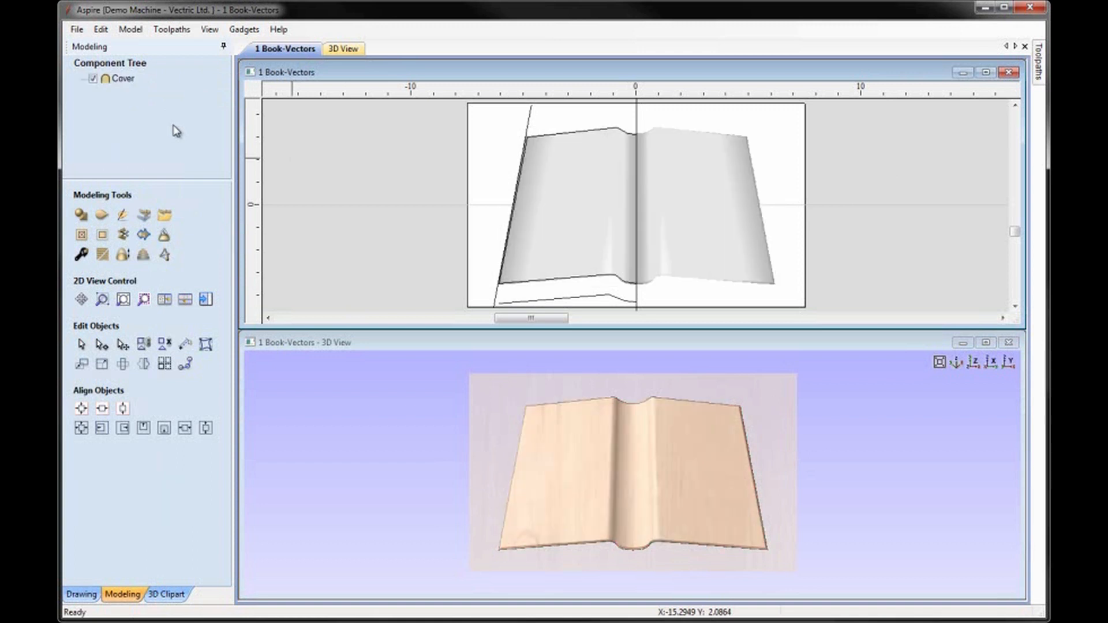
Save the model as a new file named 2 Book-Cover
left_click(77, 29)
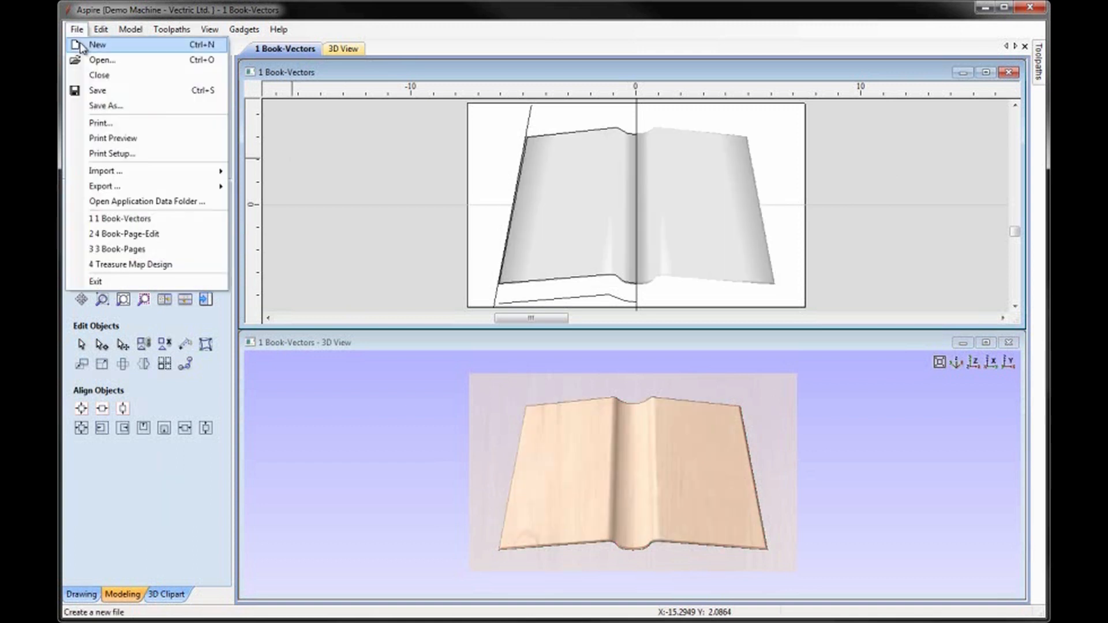
left_click(109, 106)
left_click(552, 423)
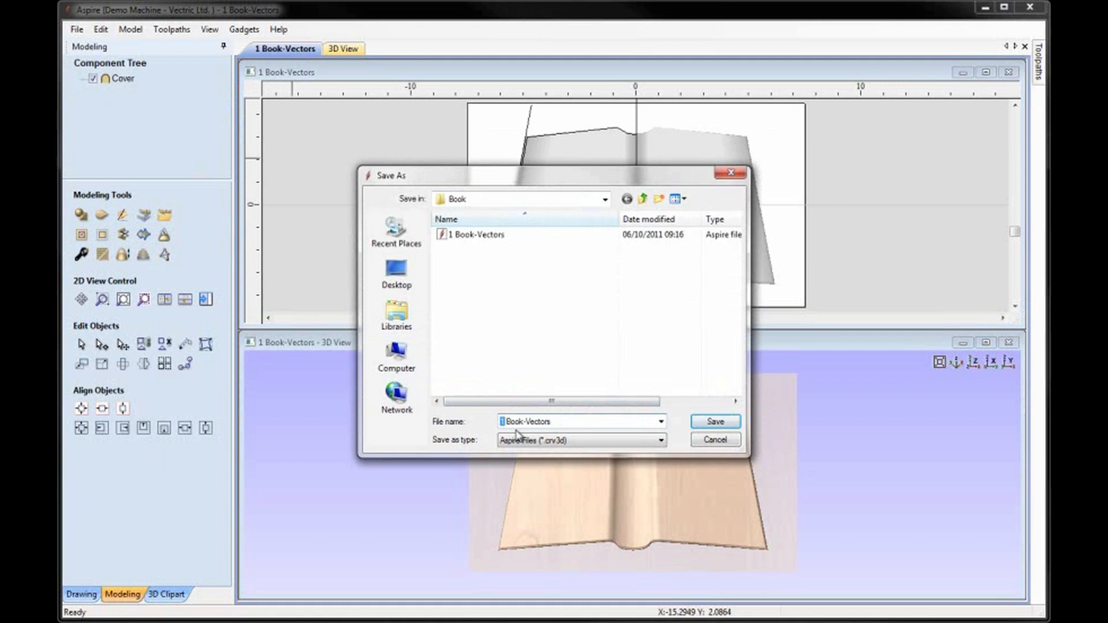
type("Cov")
left_click(714, 422)
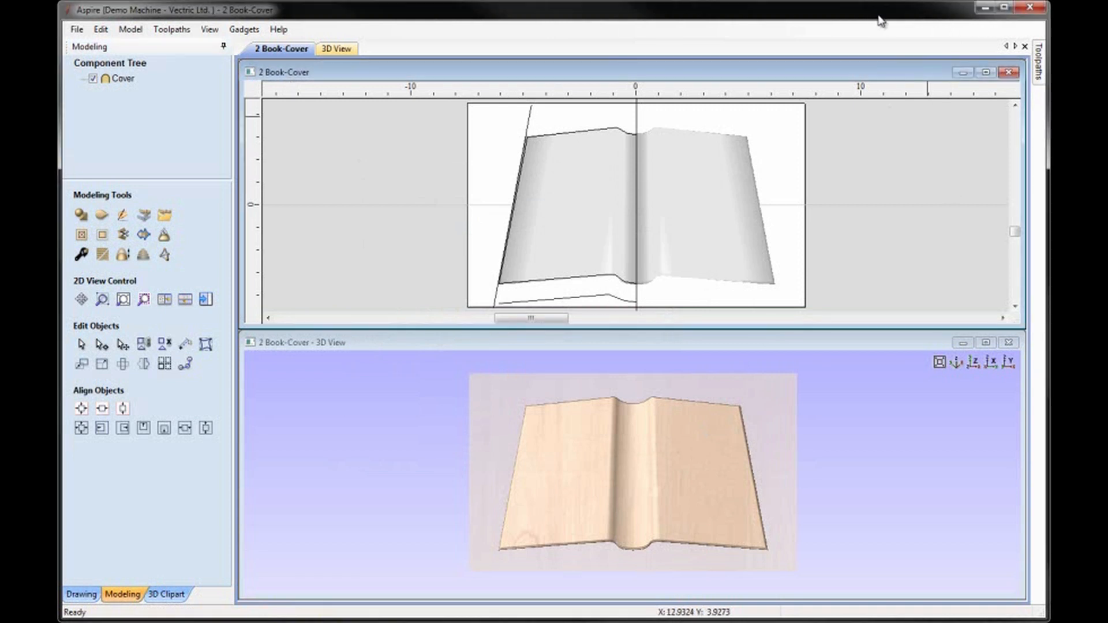
Hide the Cover component and switch from the Cover Vectors layer to the Page - 2 Rail Sweep layer, making it visible and active
left_click(93, 79)
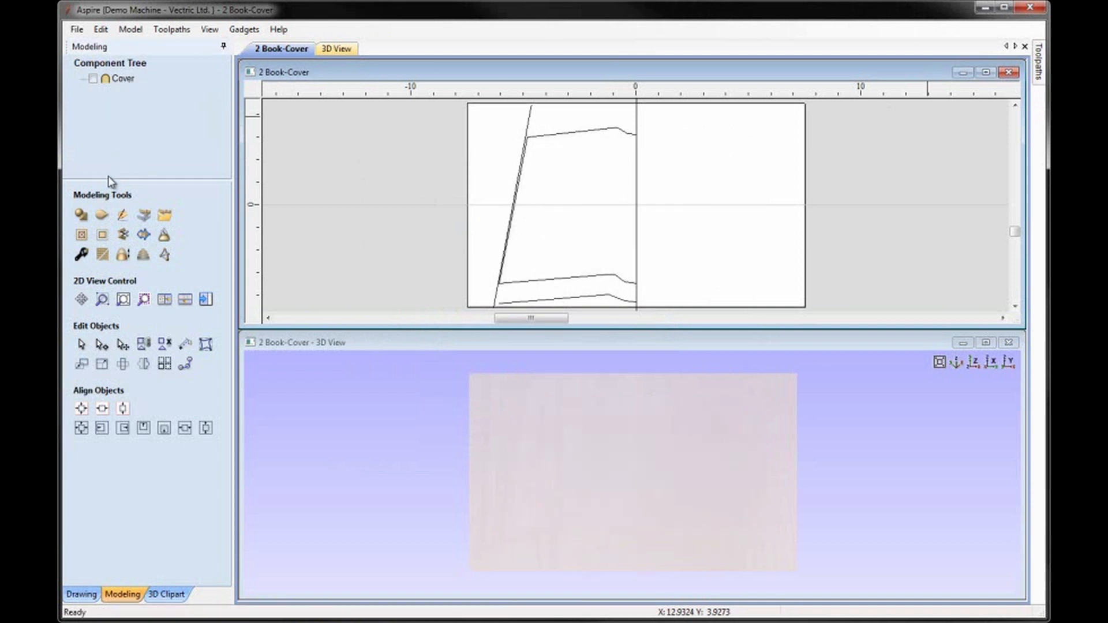
left_click(82, 595)
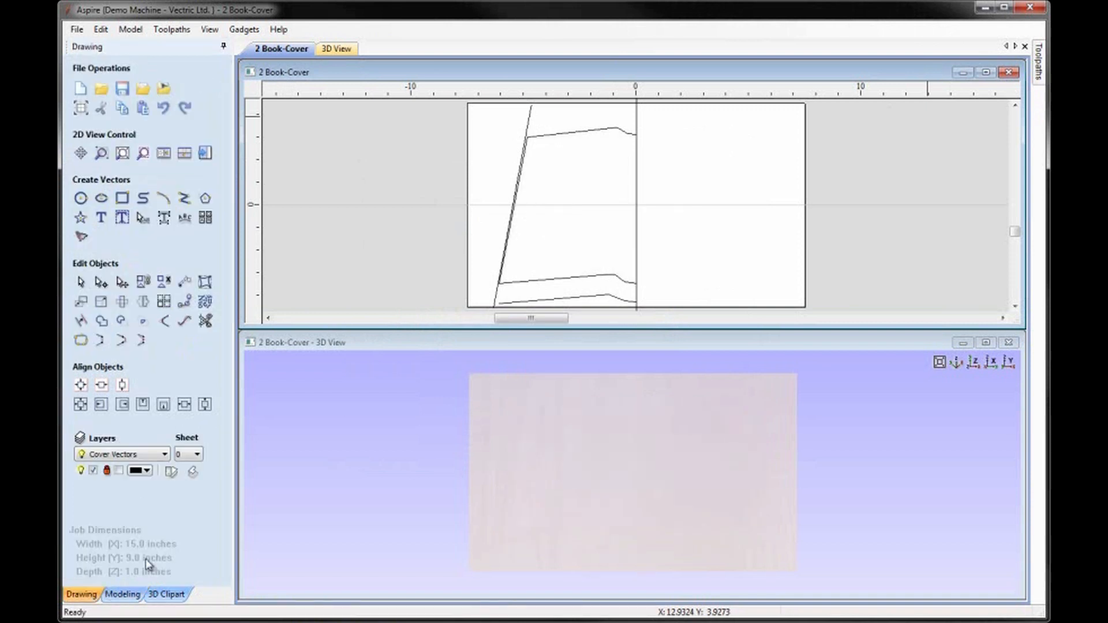
left_click(170, 472)
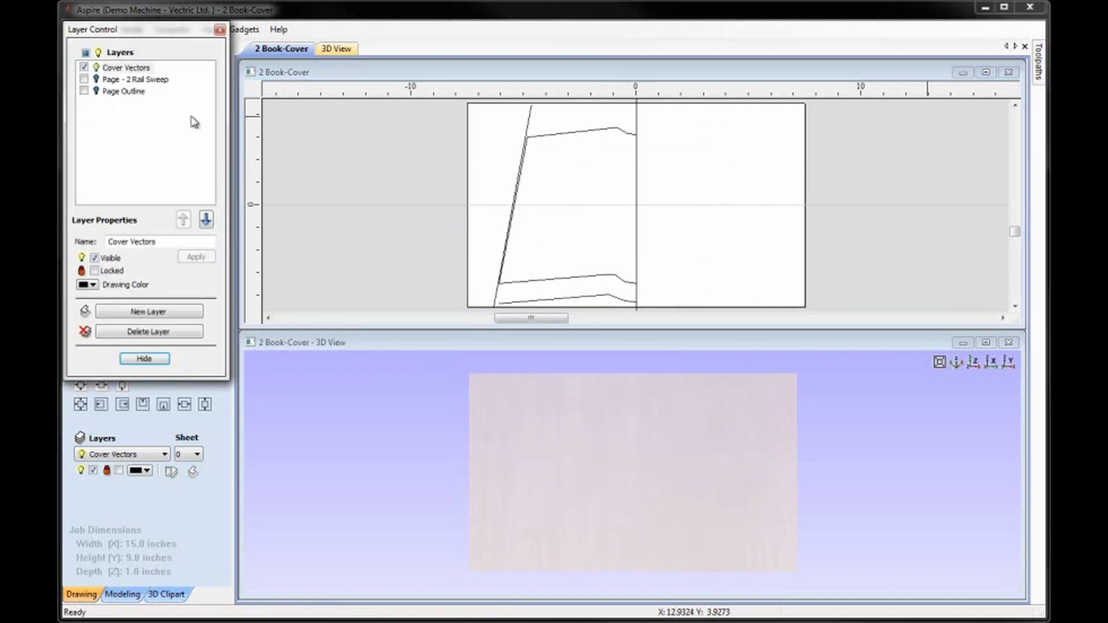
left_click(84, 68)
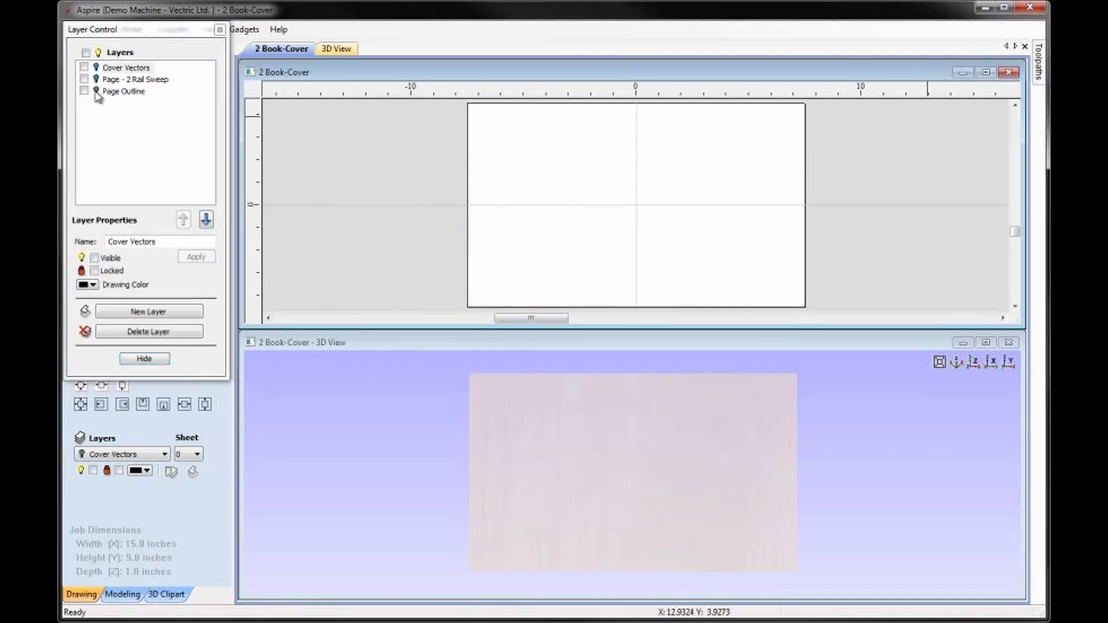
left_click(84, 79)
left_click(121, 80)
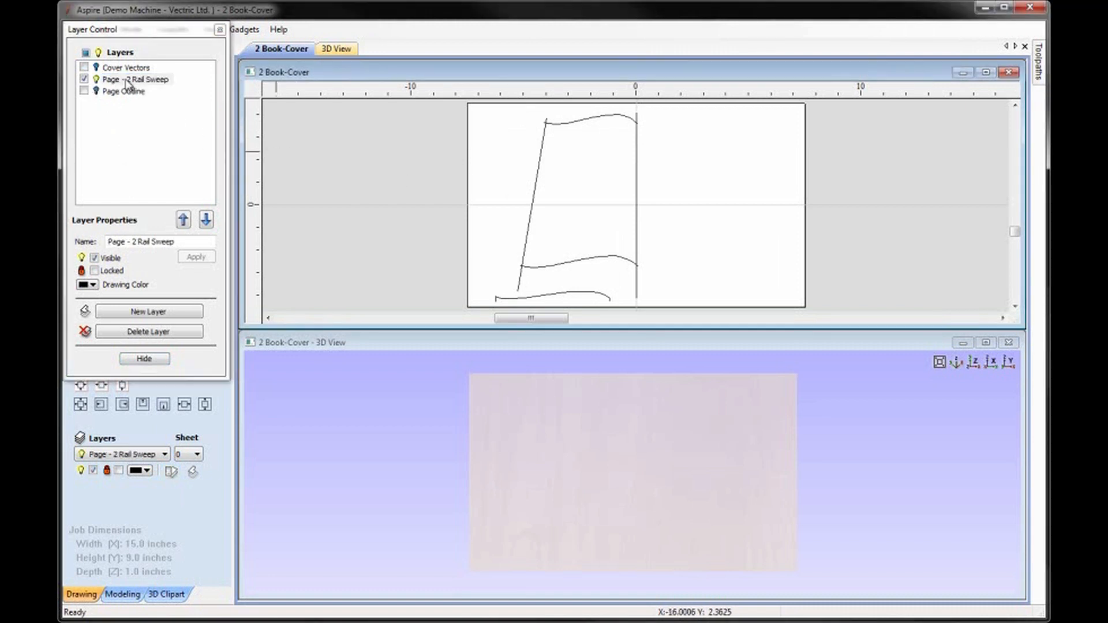
left_click(144, 359)
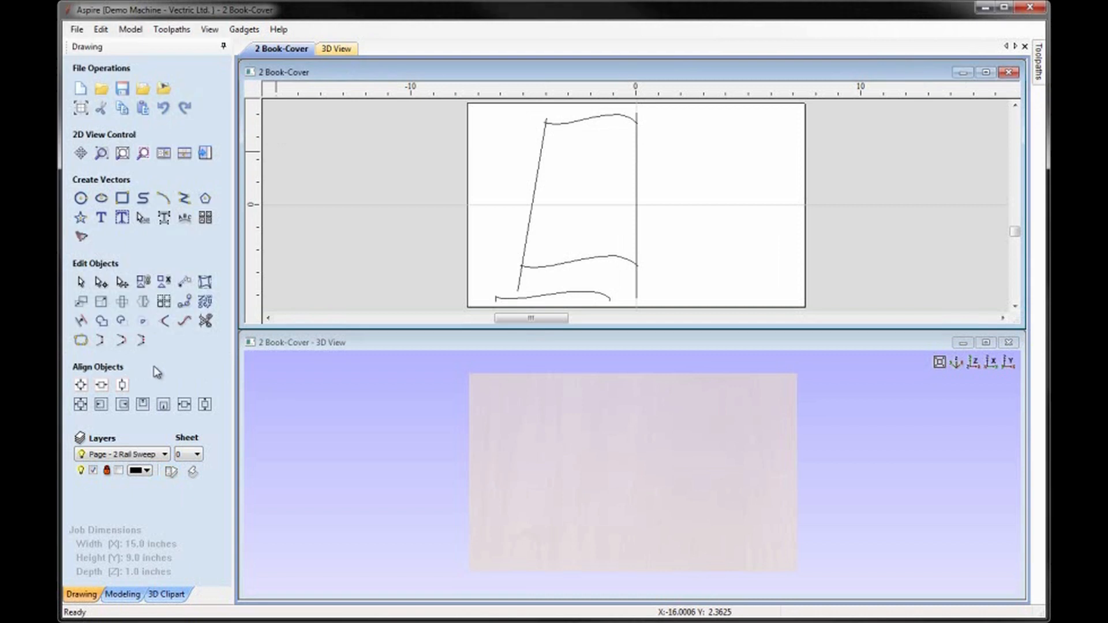
Create a merged component named Page by Two Rail Sweep along the slanted and centre rails with the lowest page profile, scaling the cross section with width
left_click(520, 285)
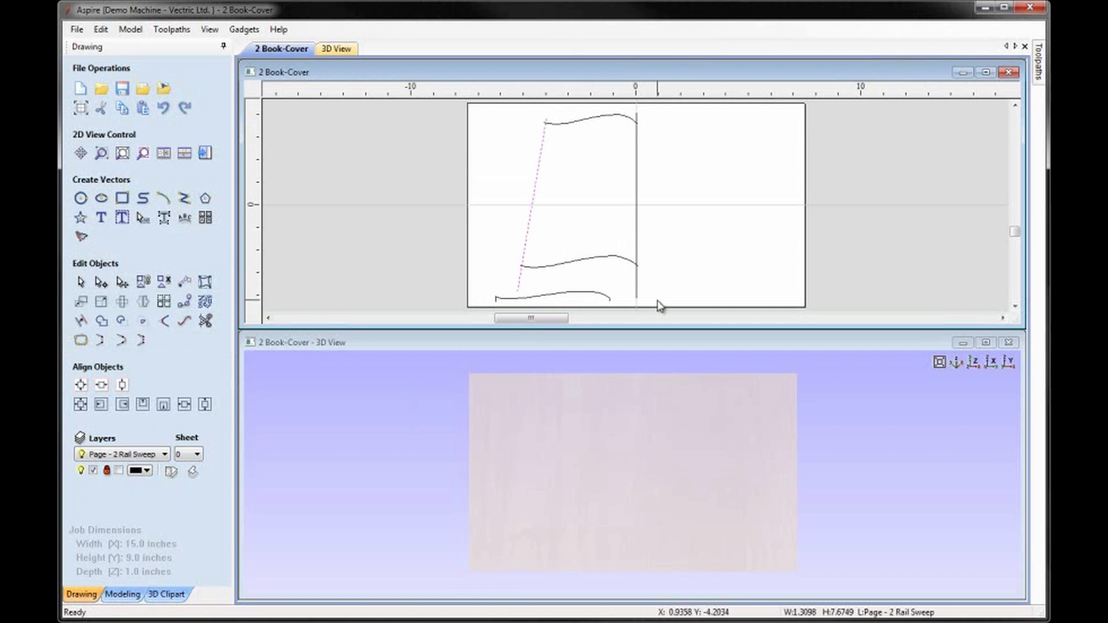
left_click(636, 291, "shift")
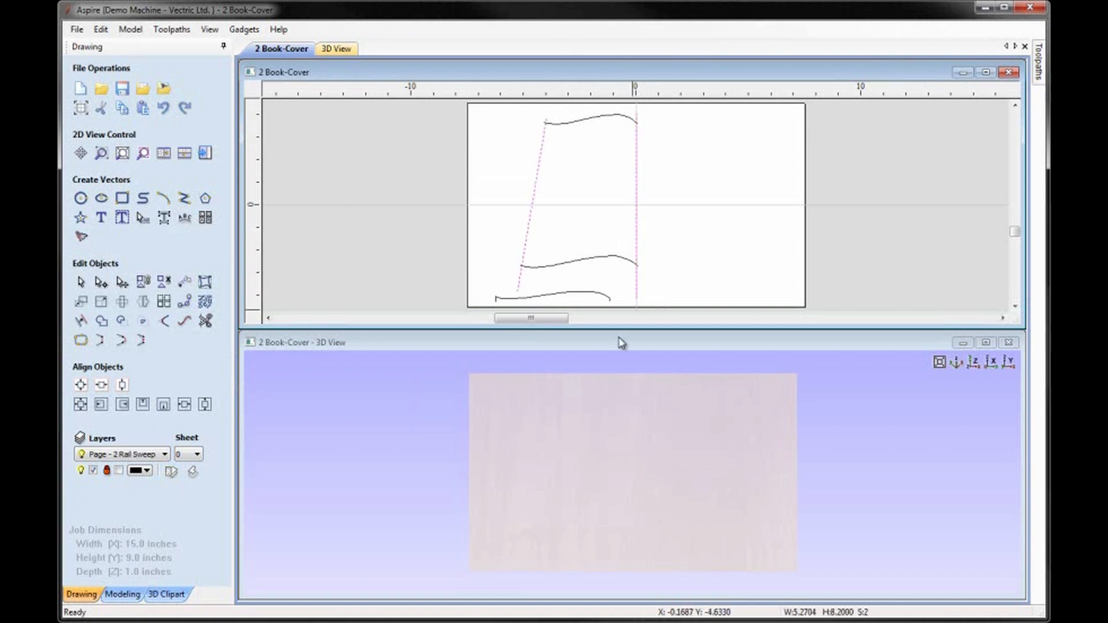
left_click(579, 293, "shift")
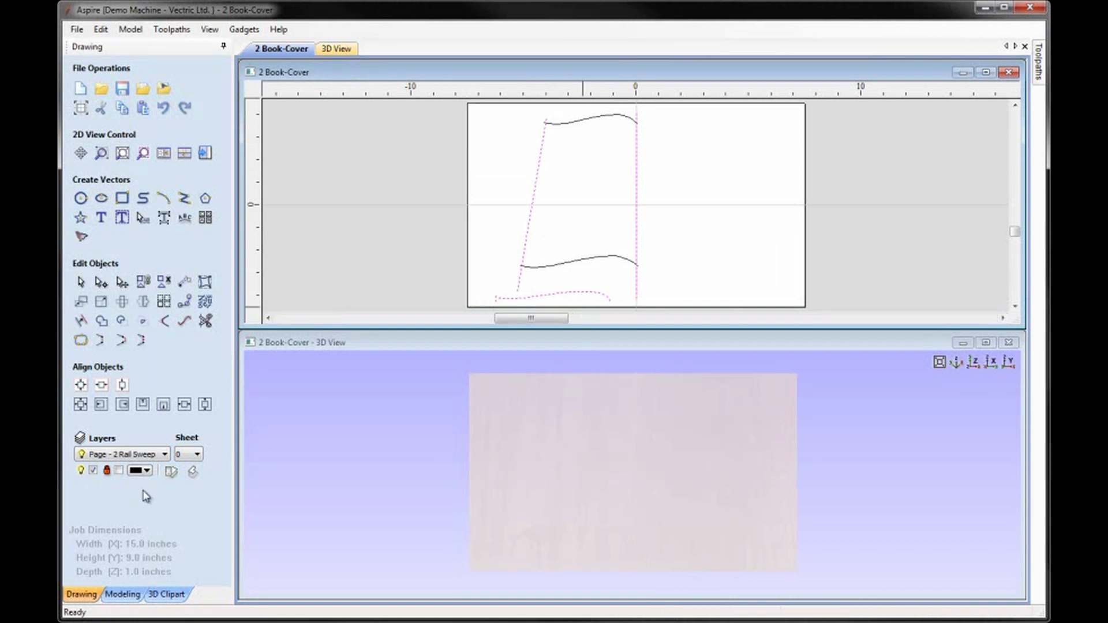
left_click(135, 598)
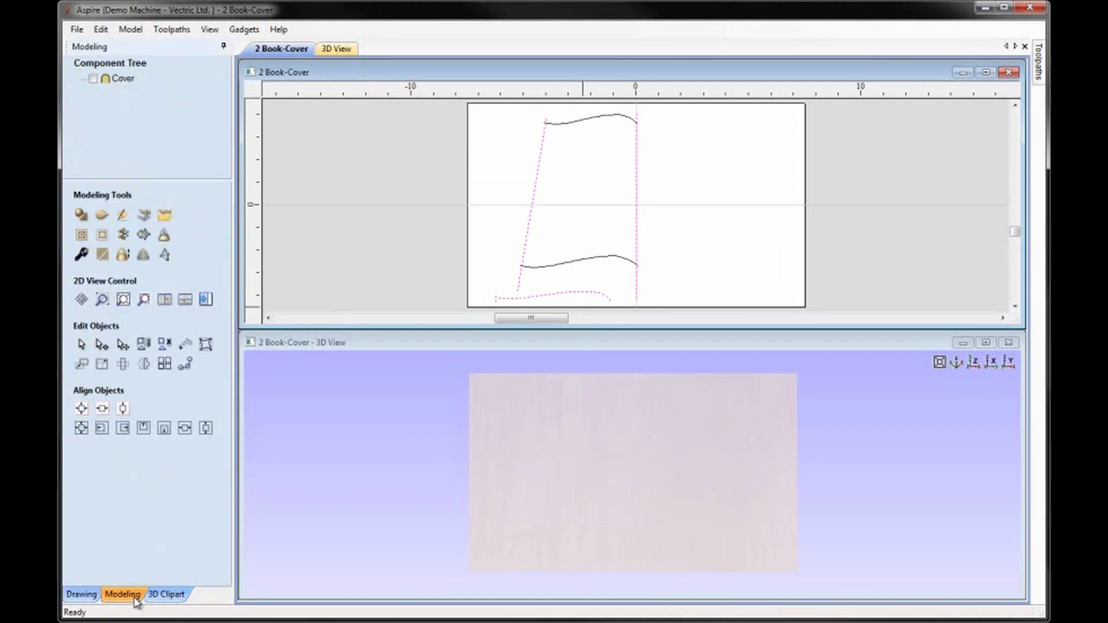
left_click(102, 215)
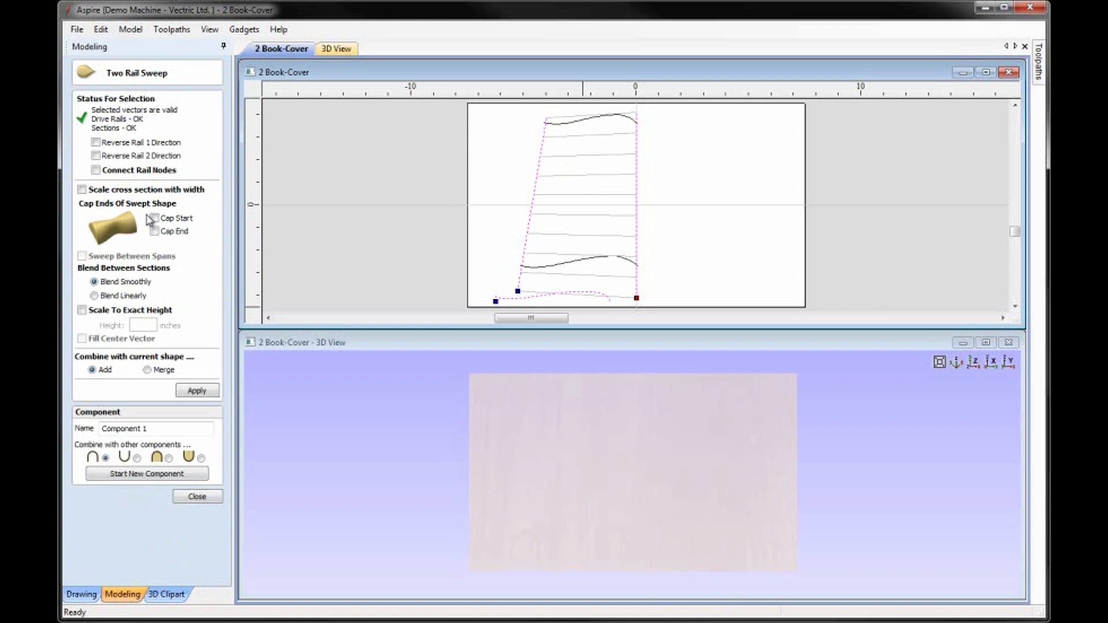
left_click(82, 190)
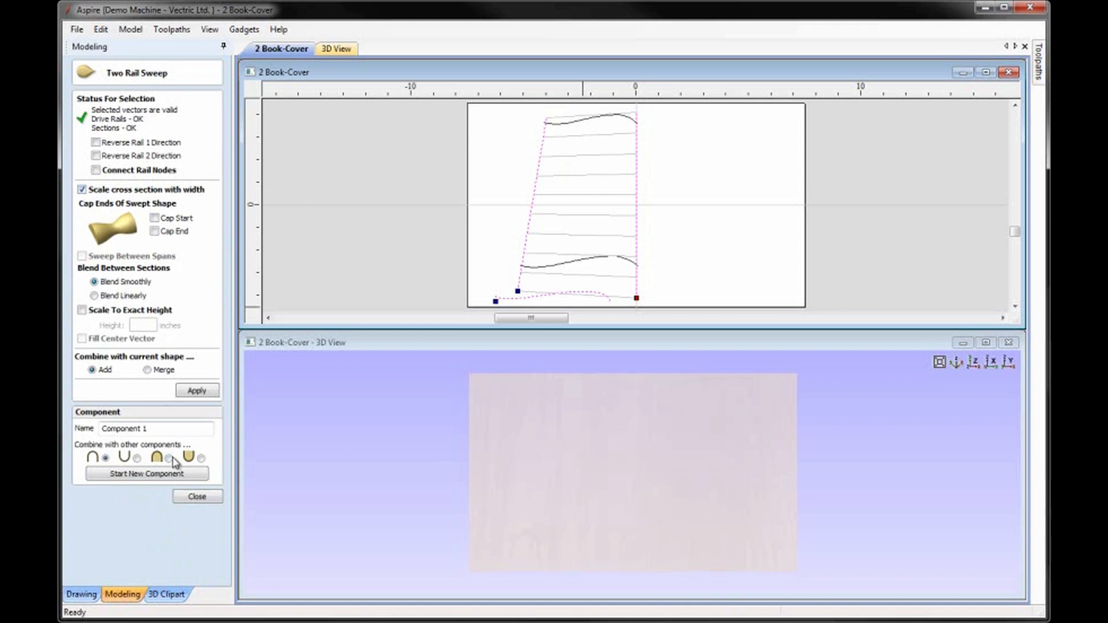
left_click_drag(167, 430, 69, 414)
type("Page")
left_click(168, 459)
left_click(198, 392)
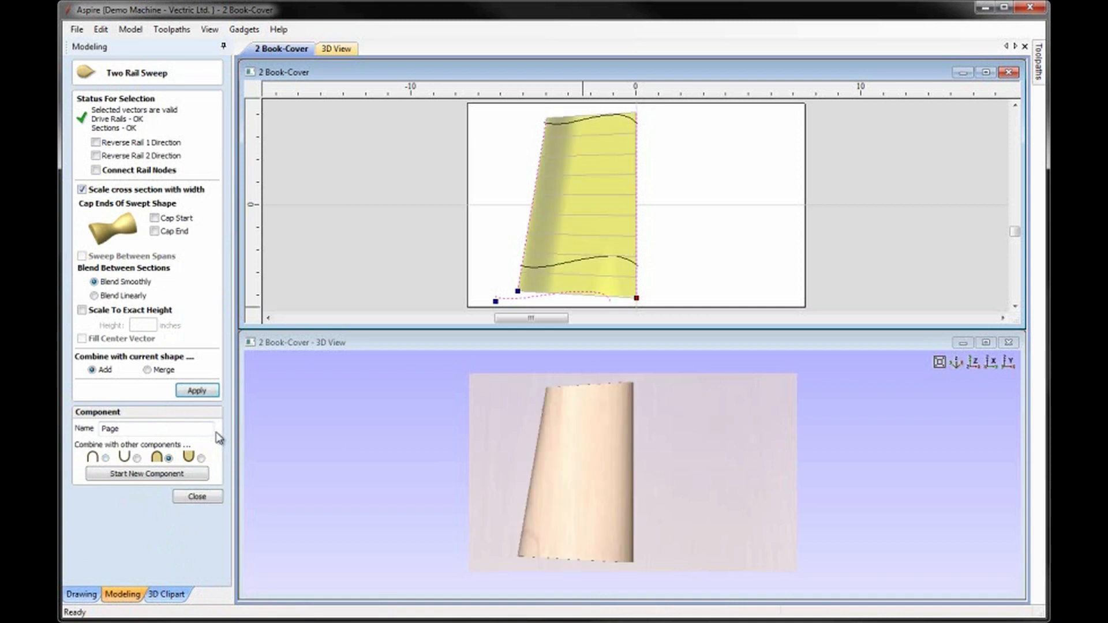
left_click(197, 499)
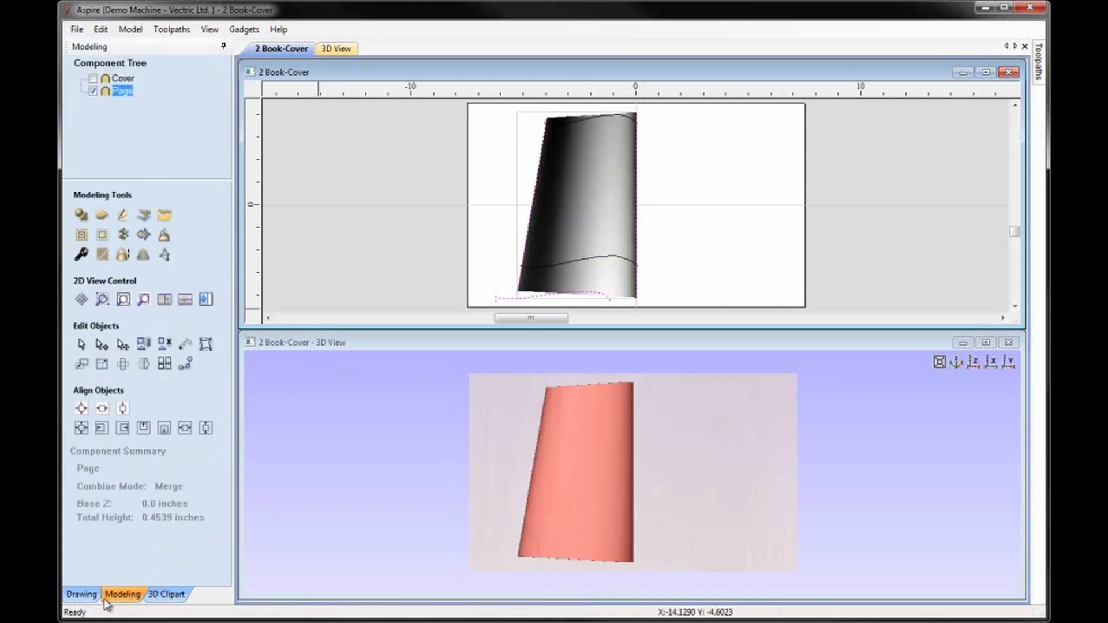
Show the Page Outline layer and move the Page component onto it
left_click(81, 595)
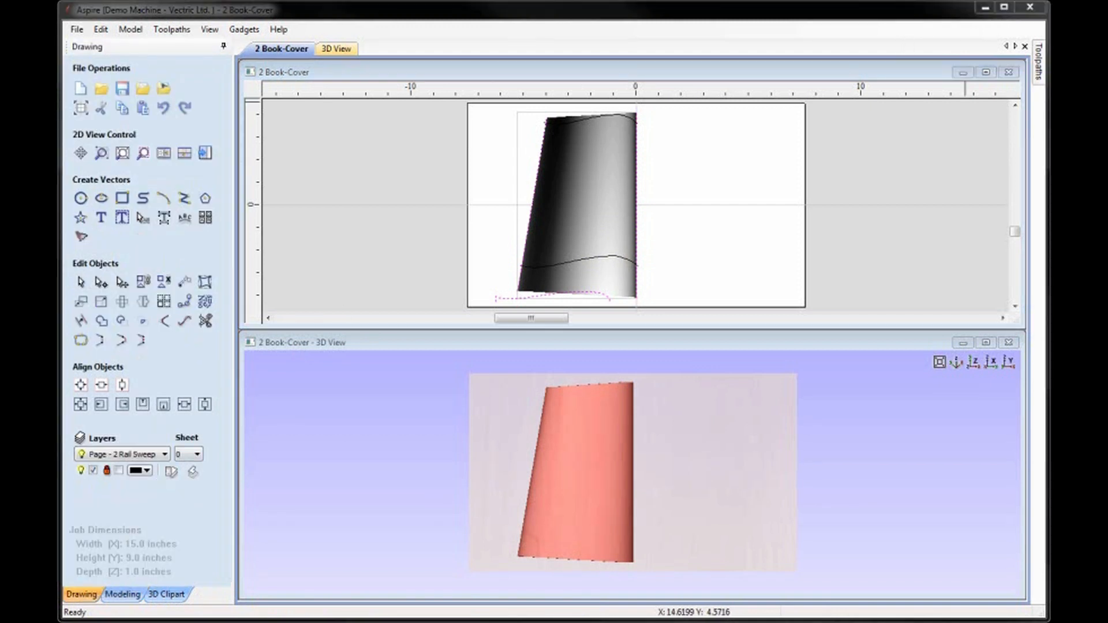
left_click(171, 472)
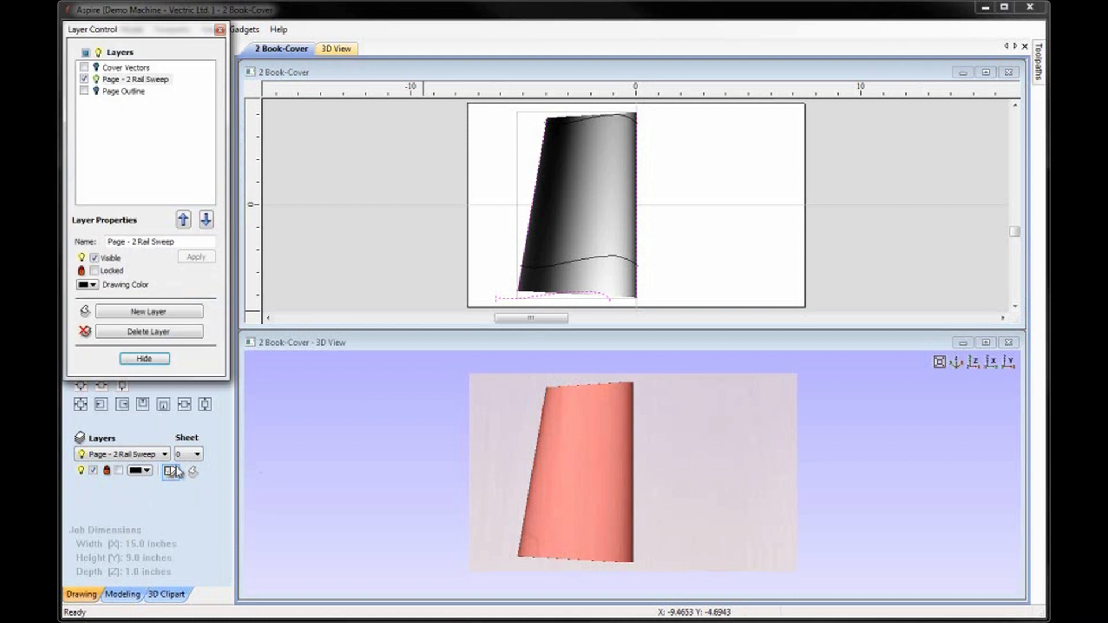
left_click(85, 92)
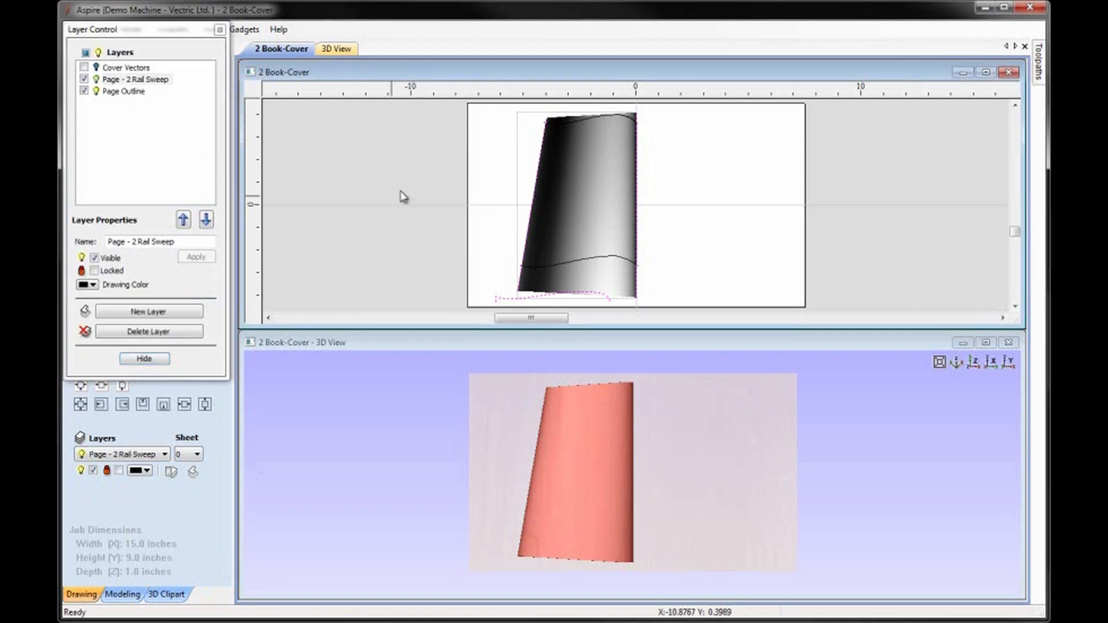
left_click(669, 204)
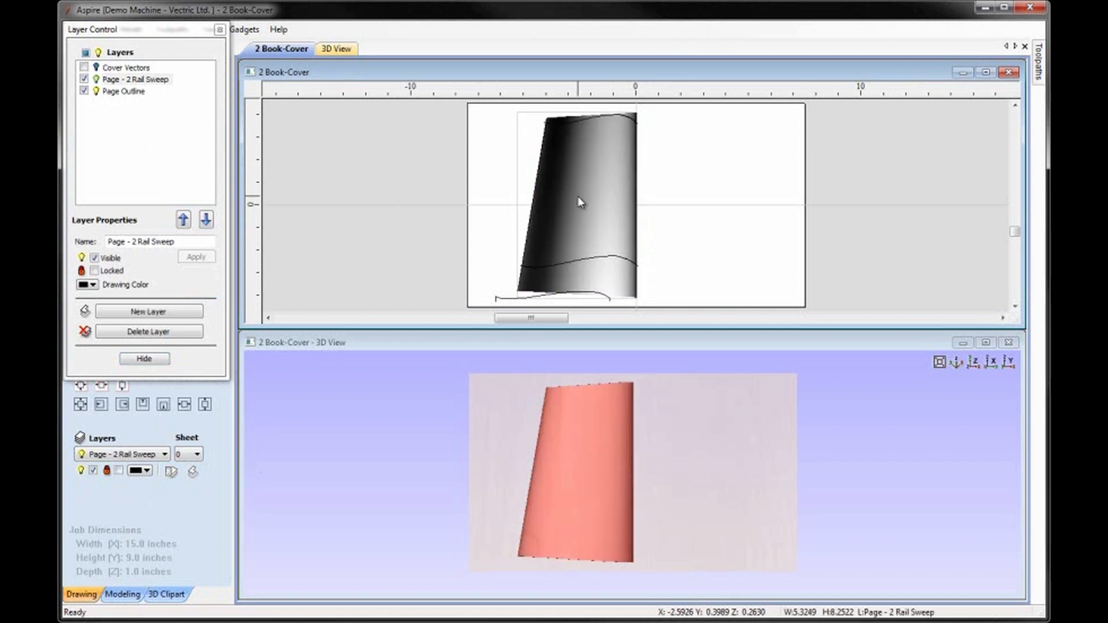
right_click(601, 206)
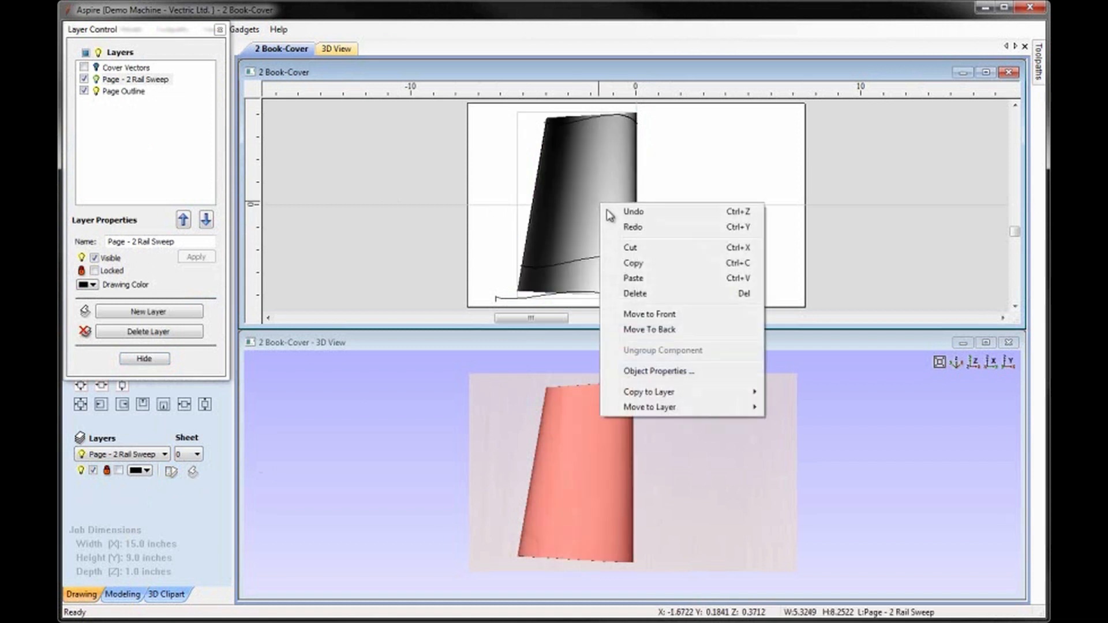
mouse_move(693, 411)
left_click(812, 439)
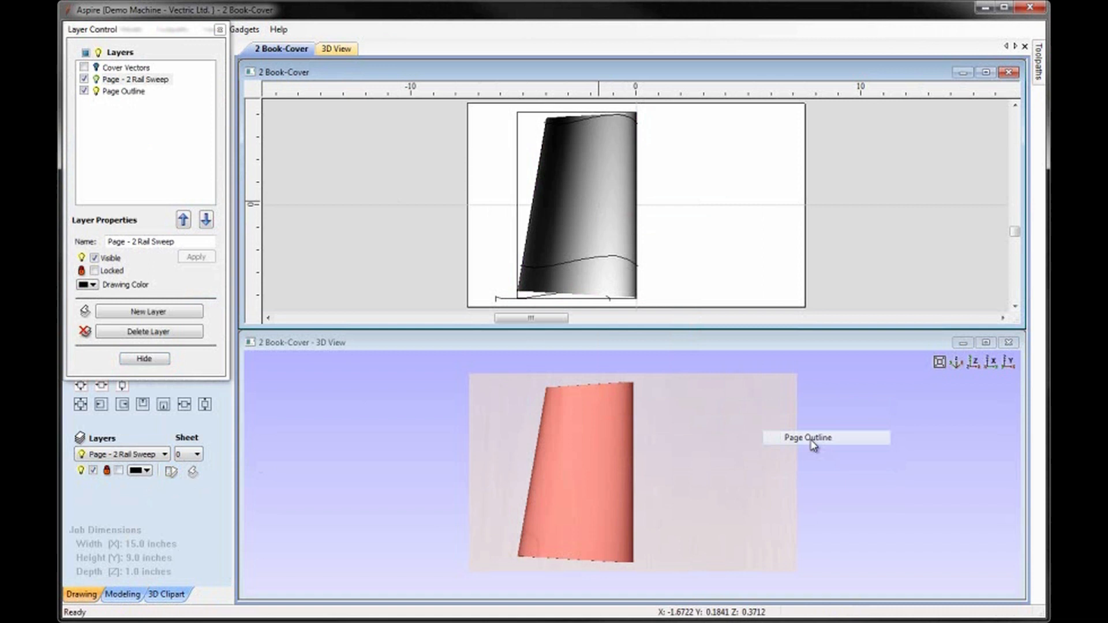
Hide the Page - 2 Rail Sweep layer, make Page Outline the active layer, and clear the selection
left_click(85, 80)
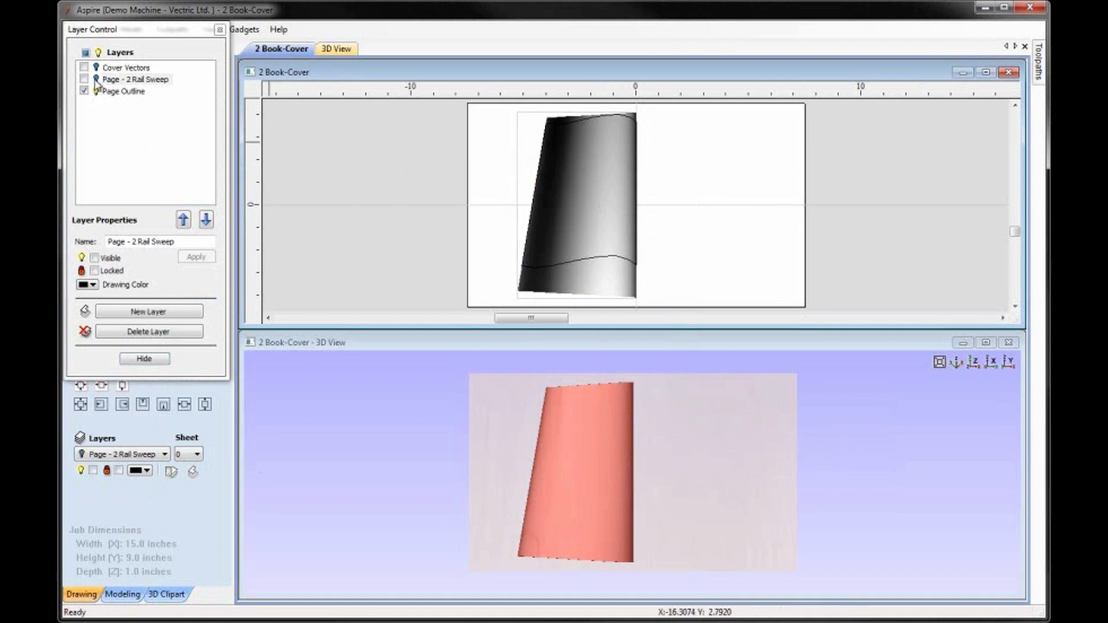
left_click(122, 92)
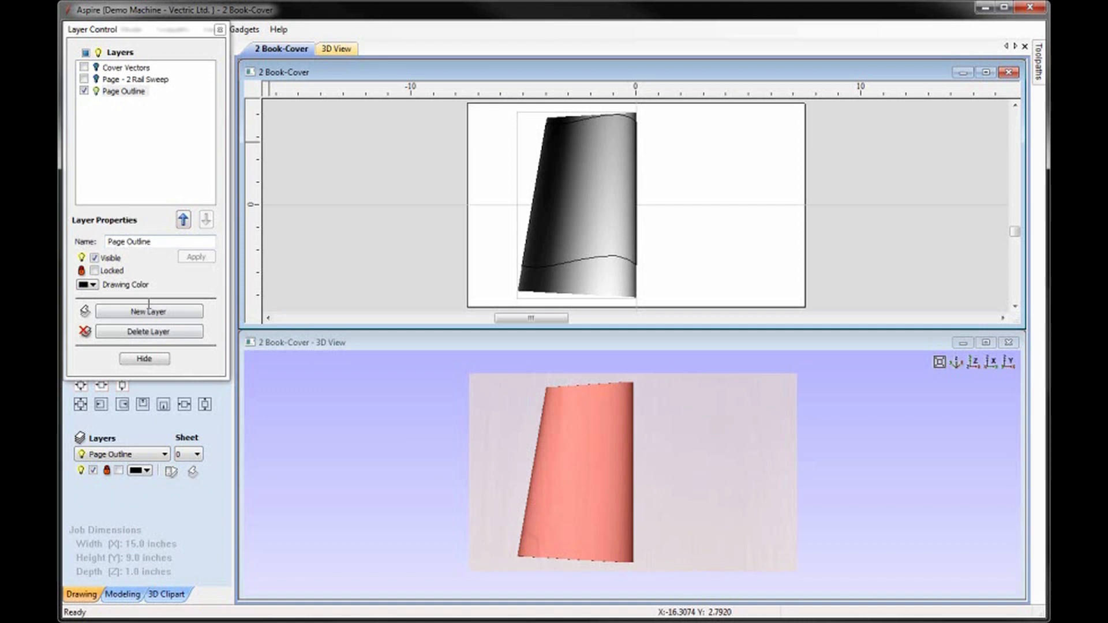
left_click(158, 361)
left_click(422, 225)
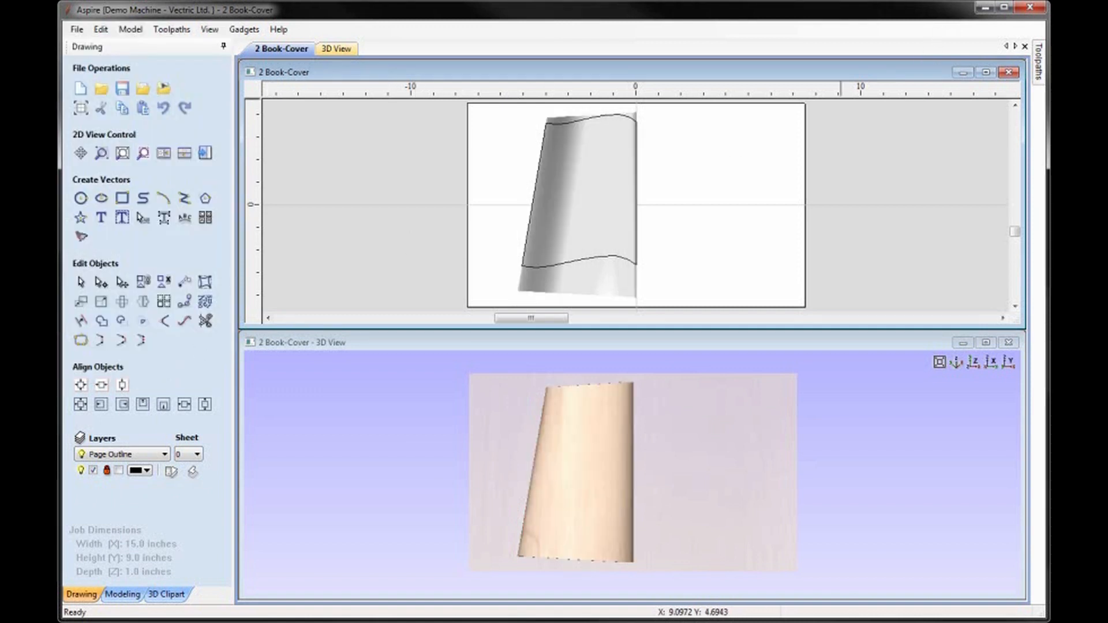
Clear the area of the Page component outside the page outline vector and check the trimmed page in 3D
left_click(584, 242)
left_click(604, 258)
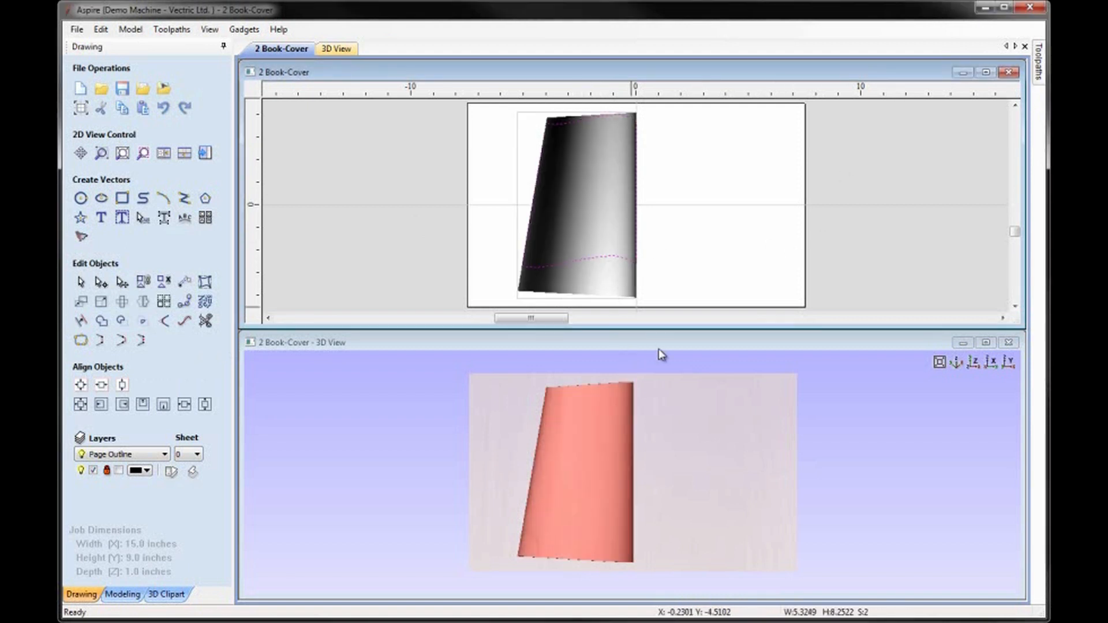
left_click(122, 594)
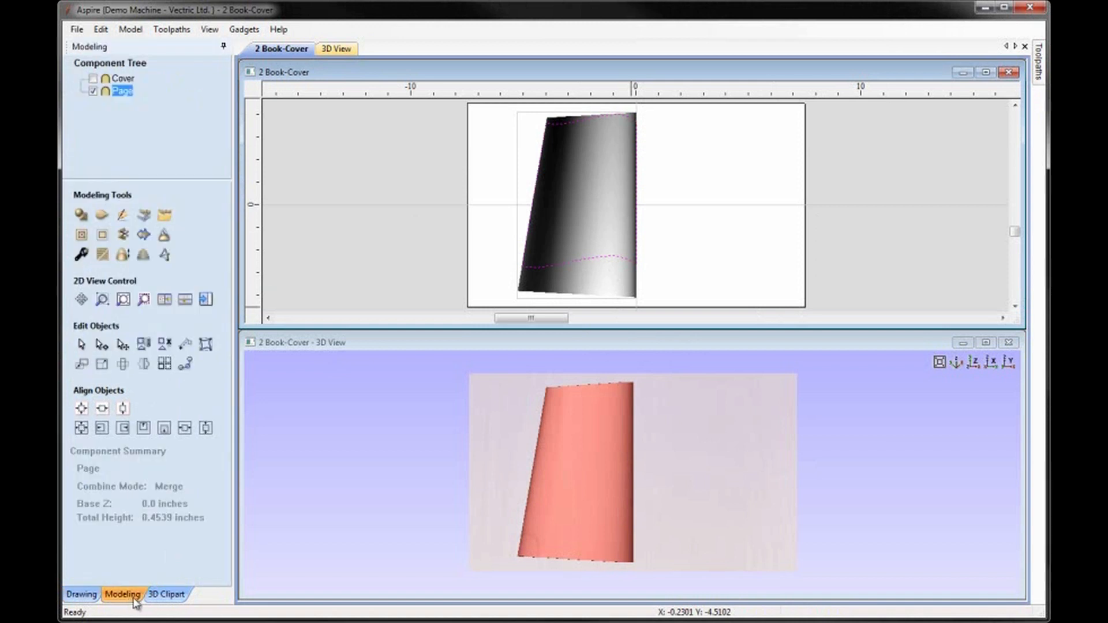
left_click(102, 236)
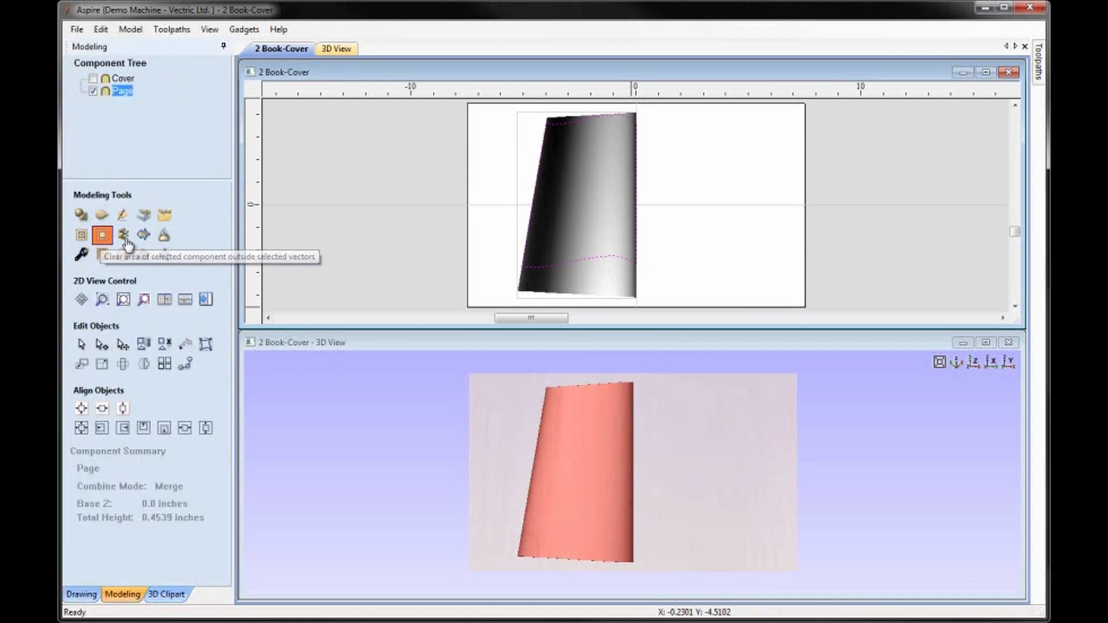
left_click(449, 231)
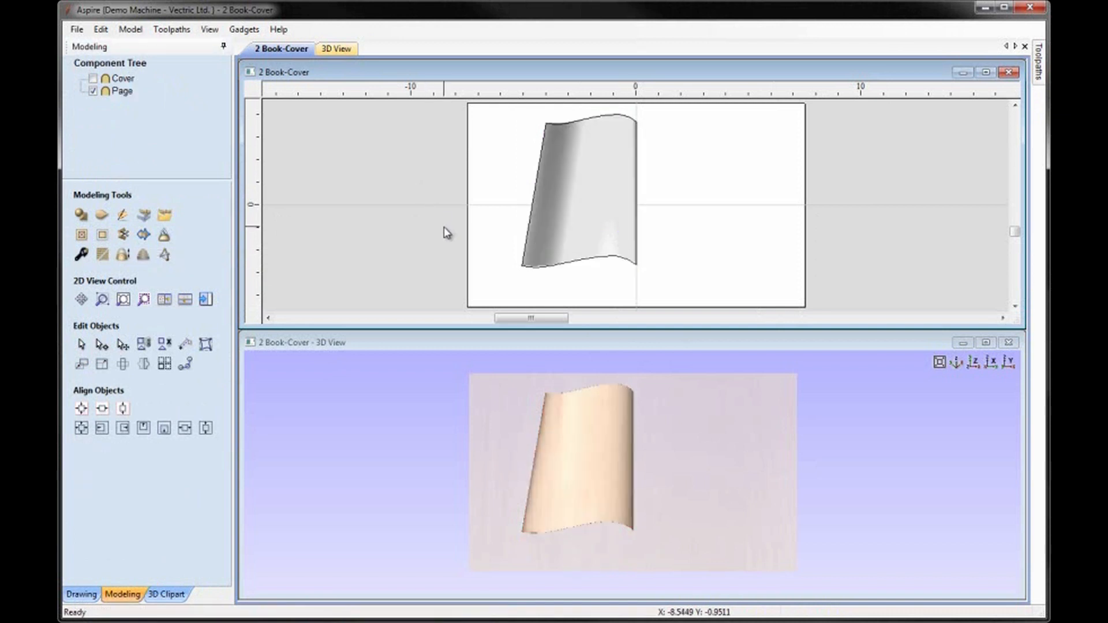
left_click_drag(668, 453, 716, 370)
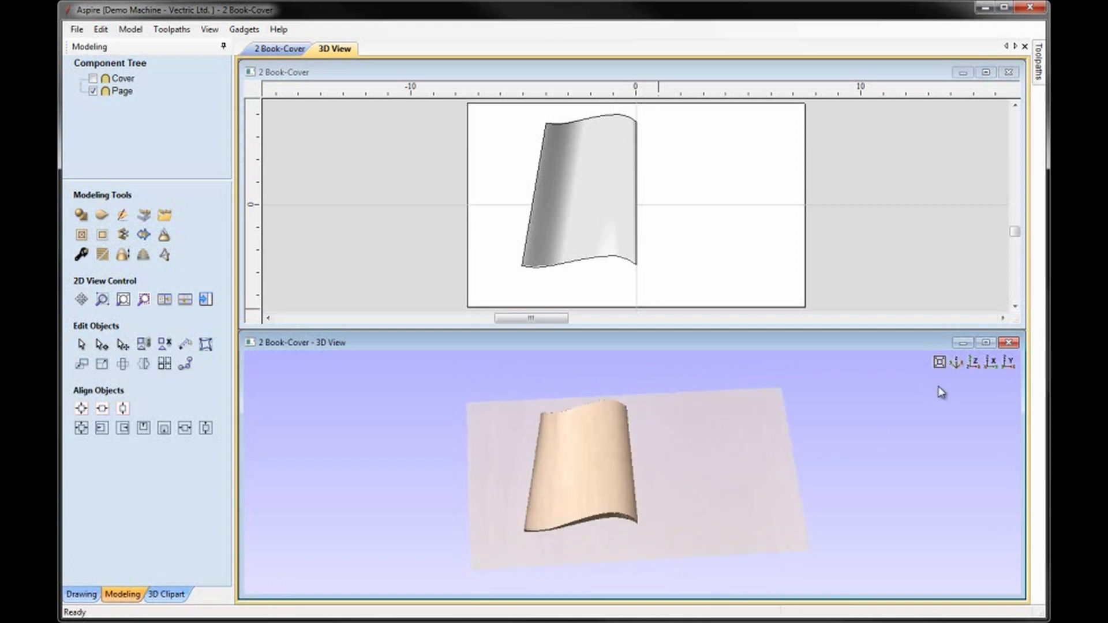
left_click(974, 362)
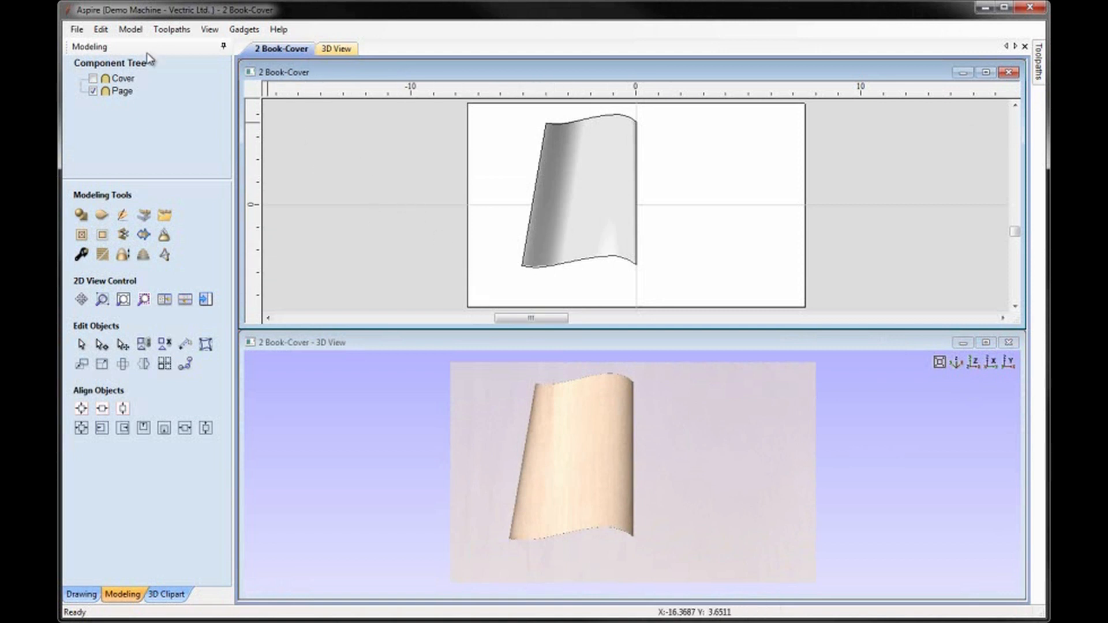
Turn the Cover component back on alongside the Page and show the Cover Vectors layer
left_click(94, 79)
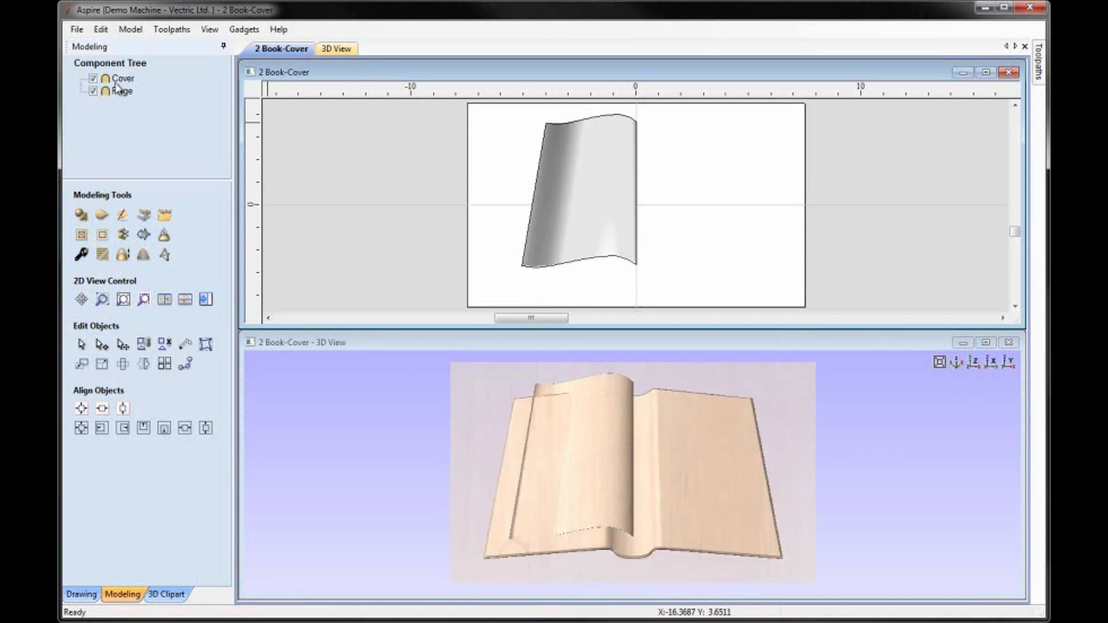
left_click(81, 594)
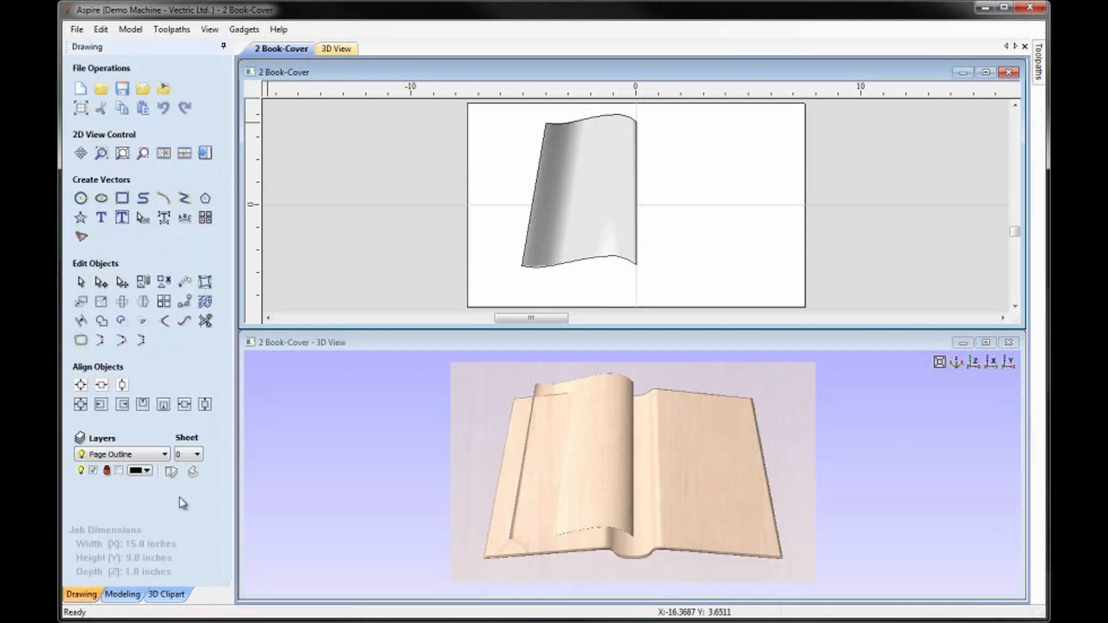
left_click(171, 472)
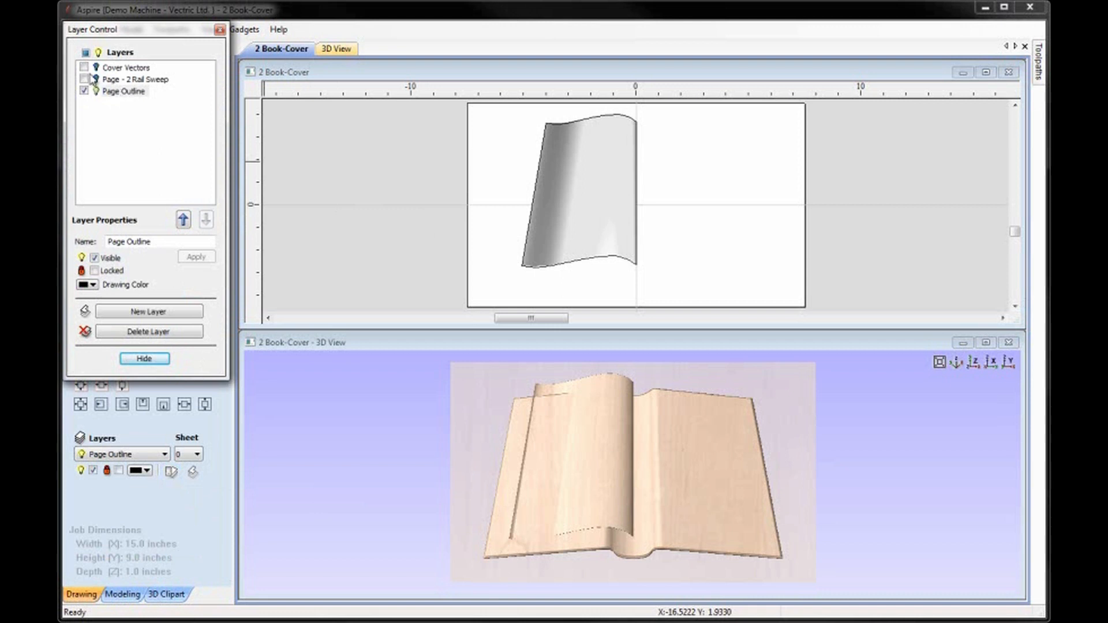
left_click(85, 67)
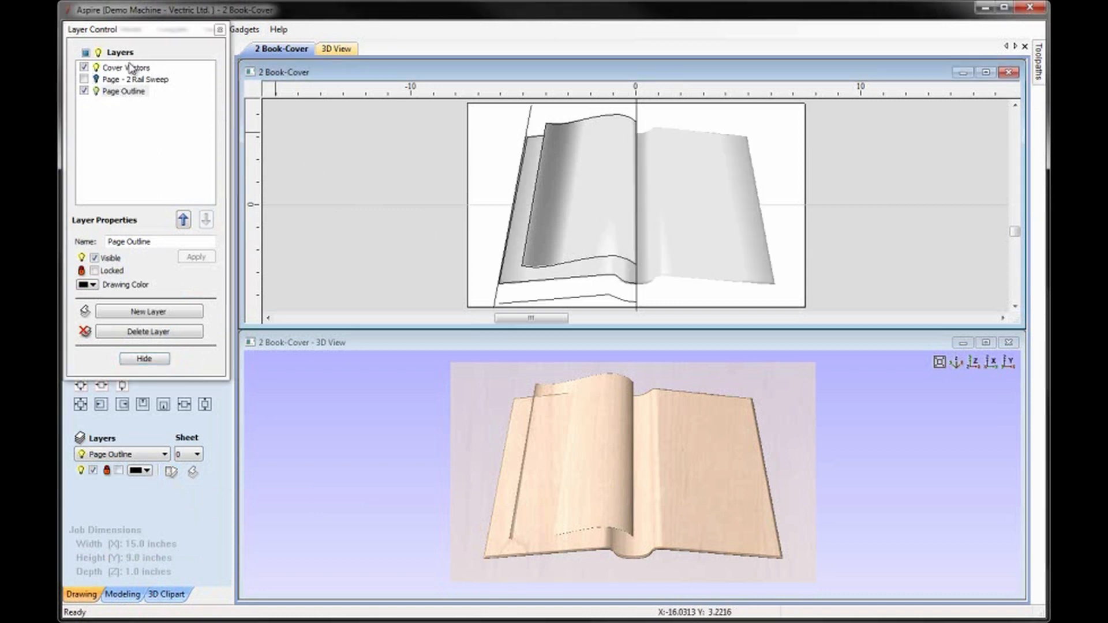
Move the Cover and Page components together onto a new visible, active layer named Page Grayscales
left_click(691, 240)
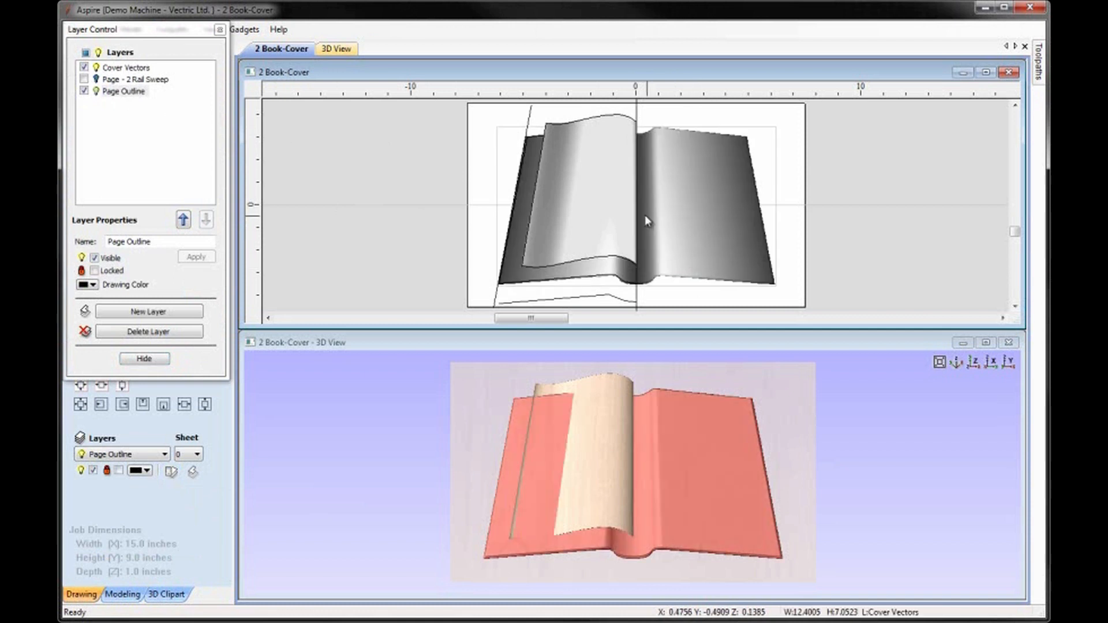
left_click(609, 208, "shift")
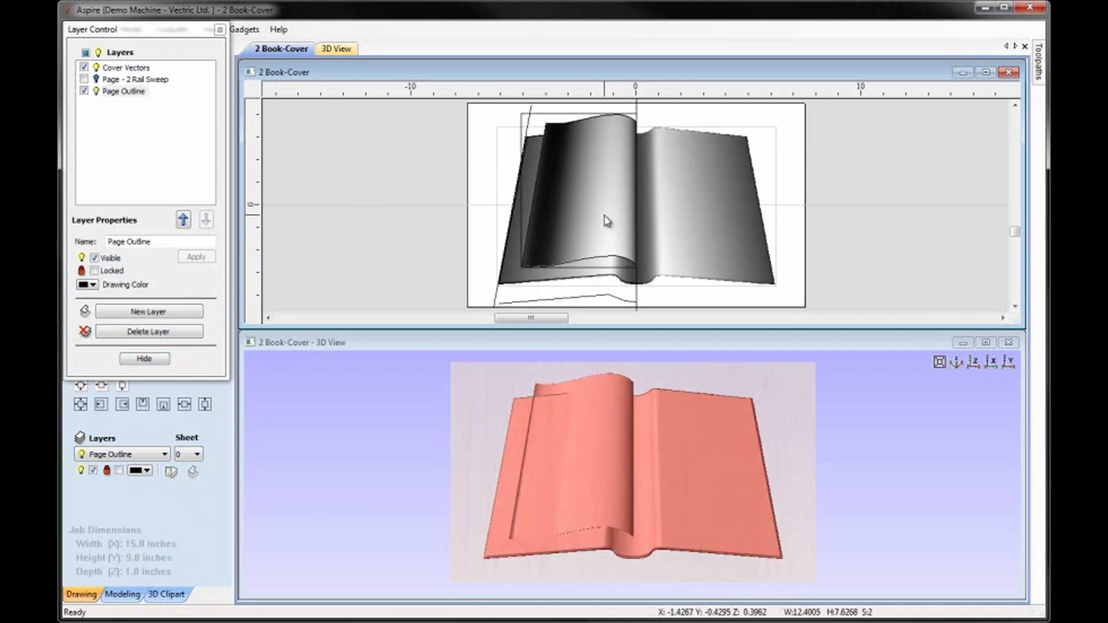
right_click(604, 221)
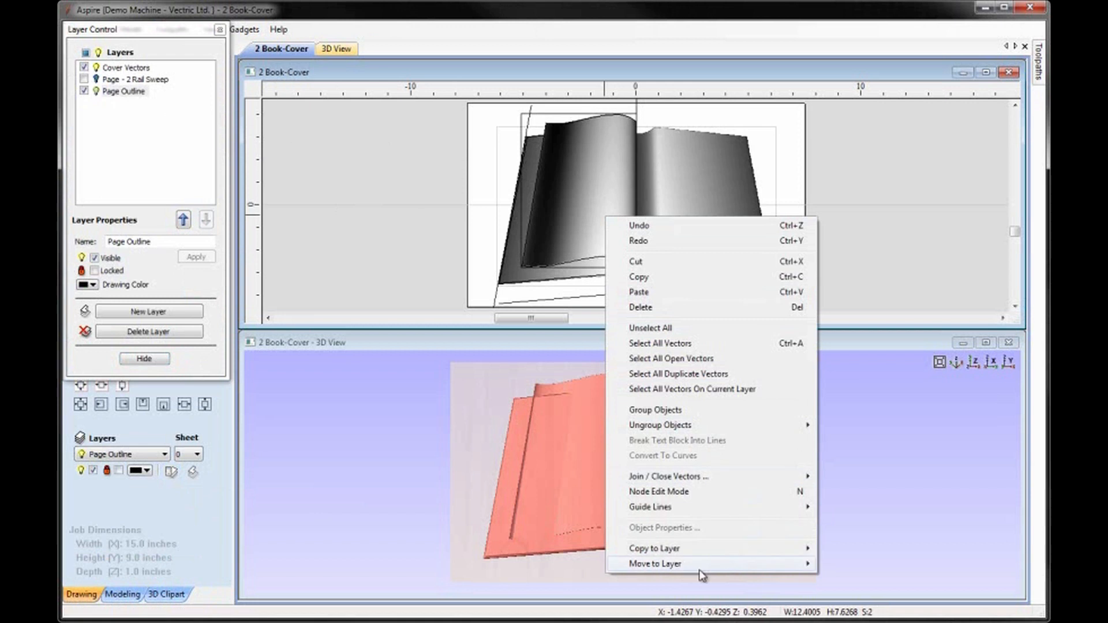
mouse_move(701, 567)
left_click(859, 565)
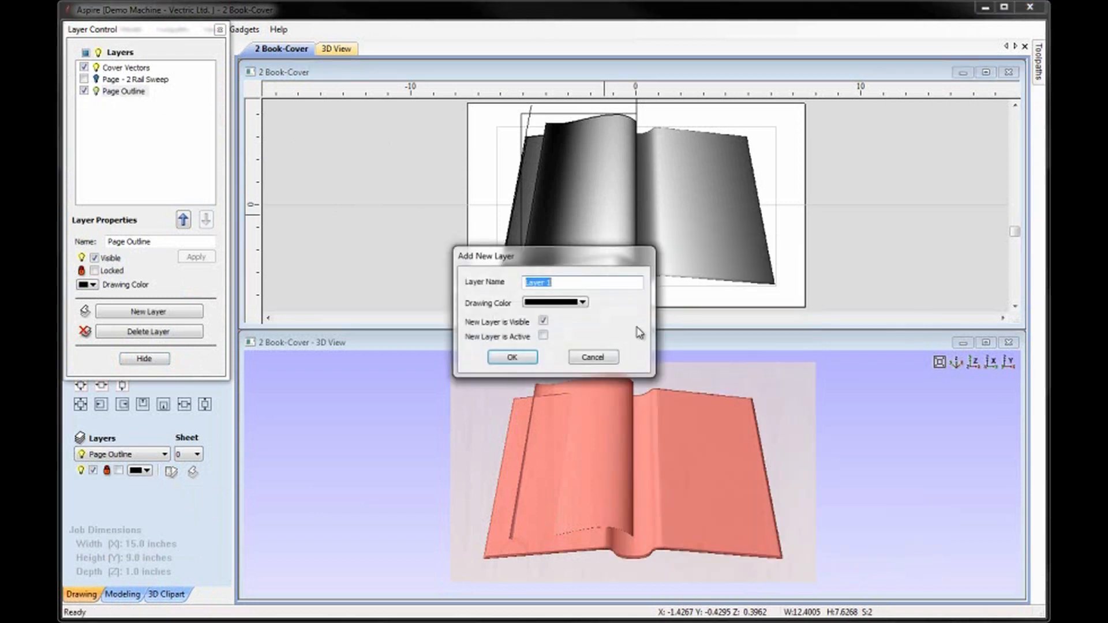
type("Page Grayscales")
left_click(544, 337)
left_click(516, 358)
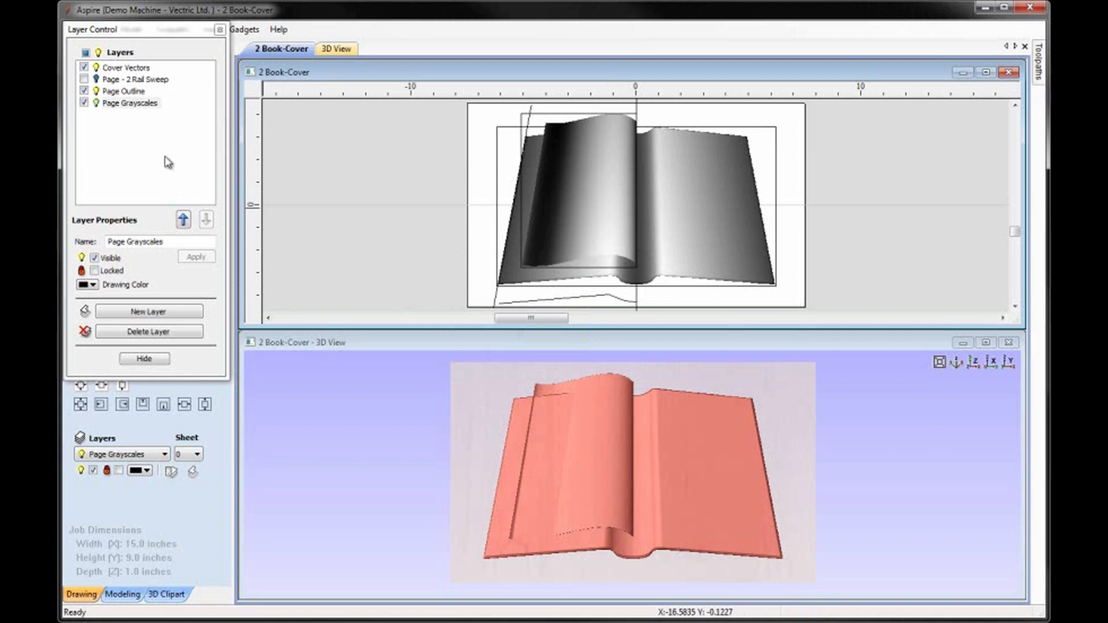
Hide the Cover Vectors and Page Outline layers so only Page Grayscales stays visible, and clear the component selection
left_click(84, 68)
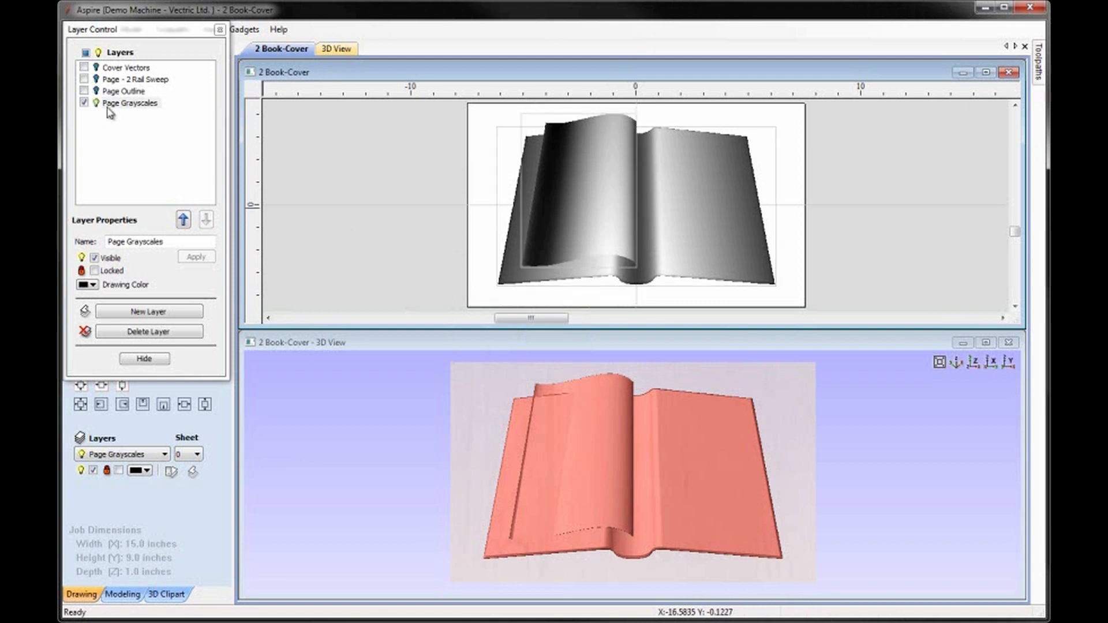
left_click(144, 359)
left_click(355, 254)
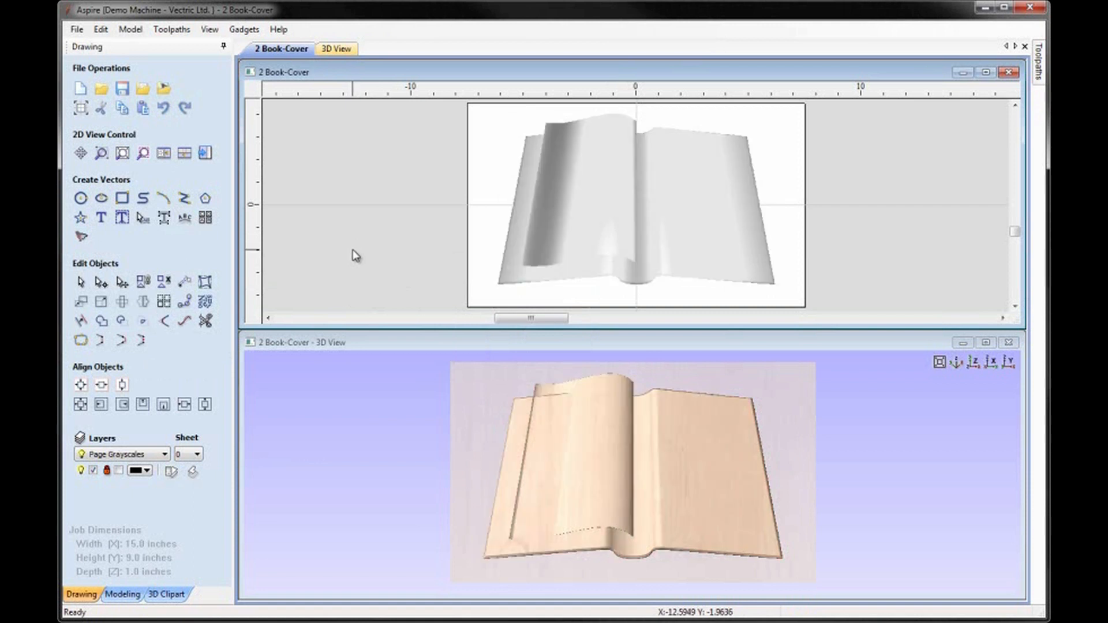
left_click(567, 413)
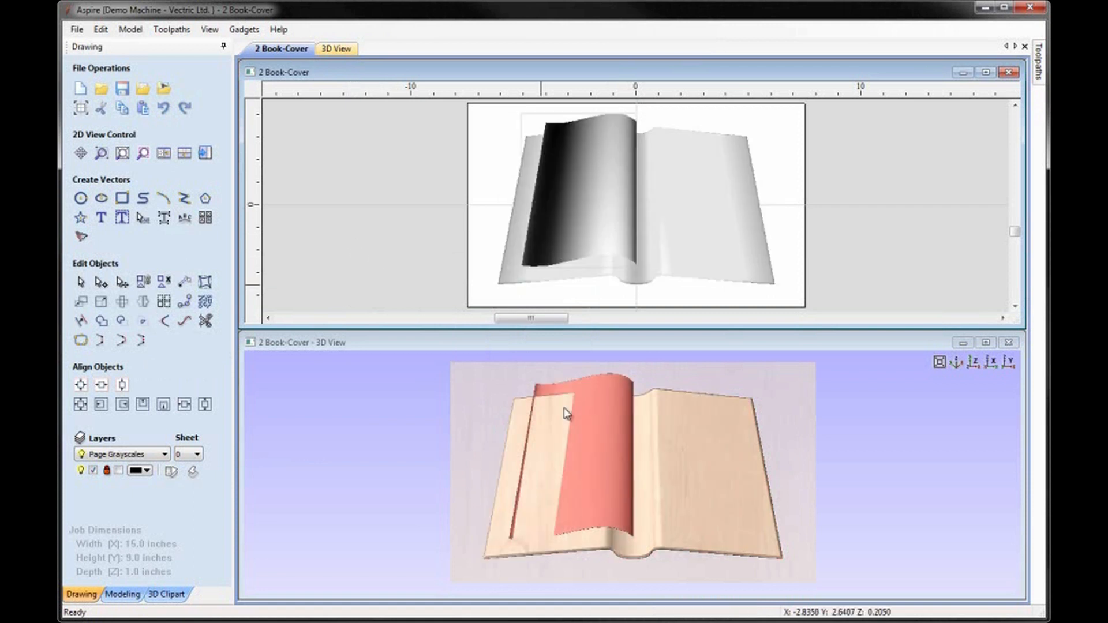
left_click(671, 281)
left_click(383, 253)
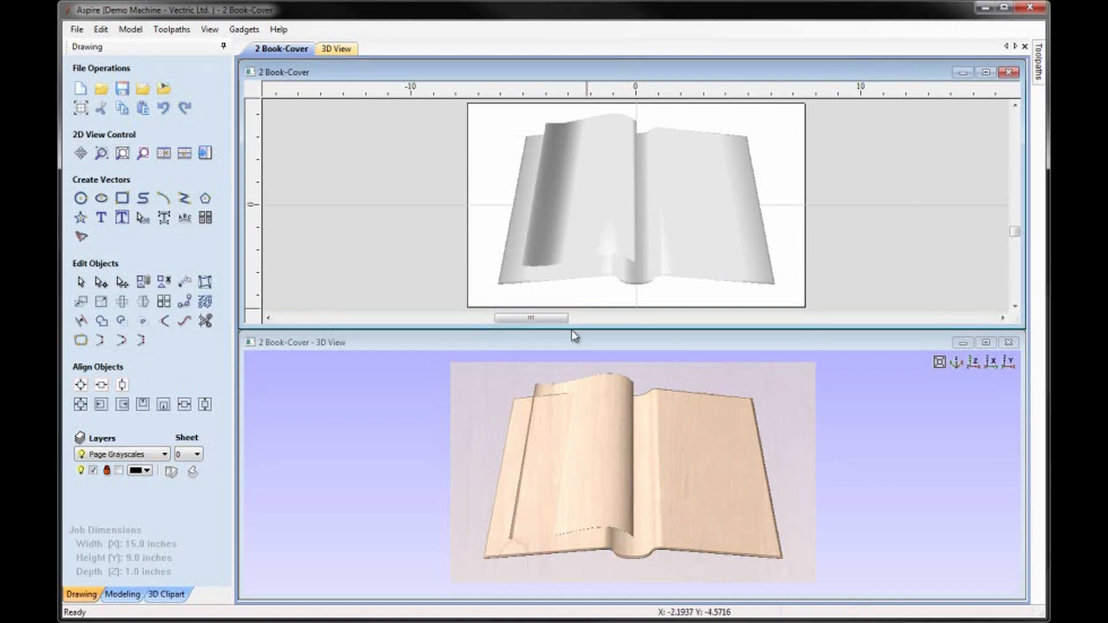
Set the Cover component's shape height to 0.3 inches
left_click_drag(678, 524, 624, 540)
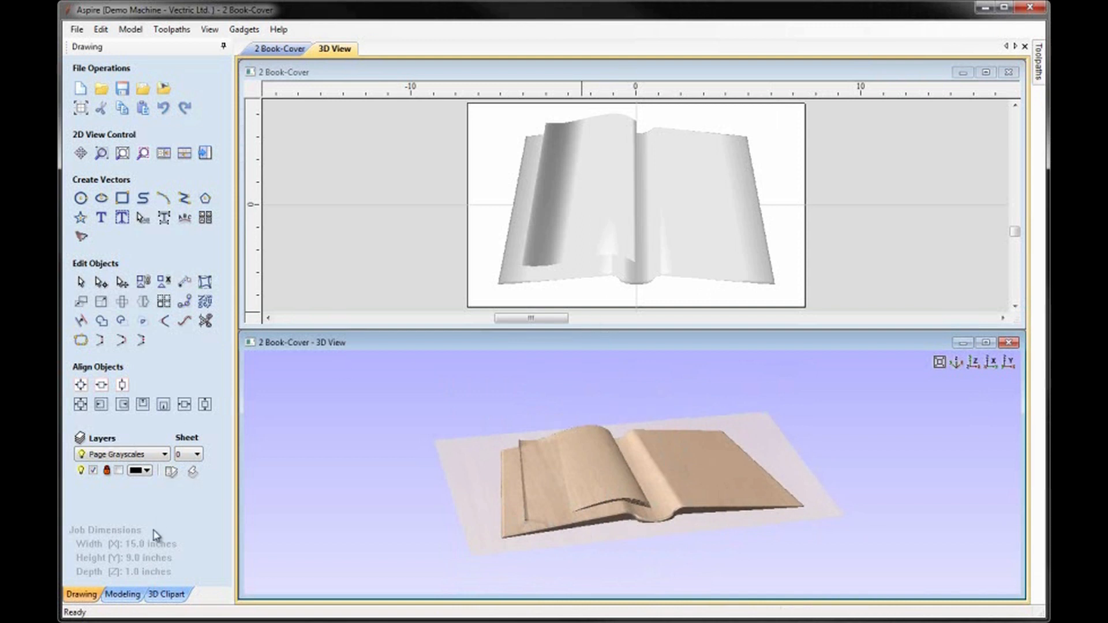
left_click(121, 594)
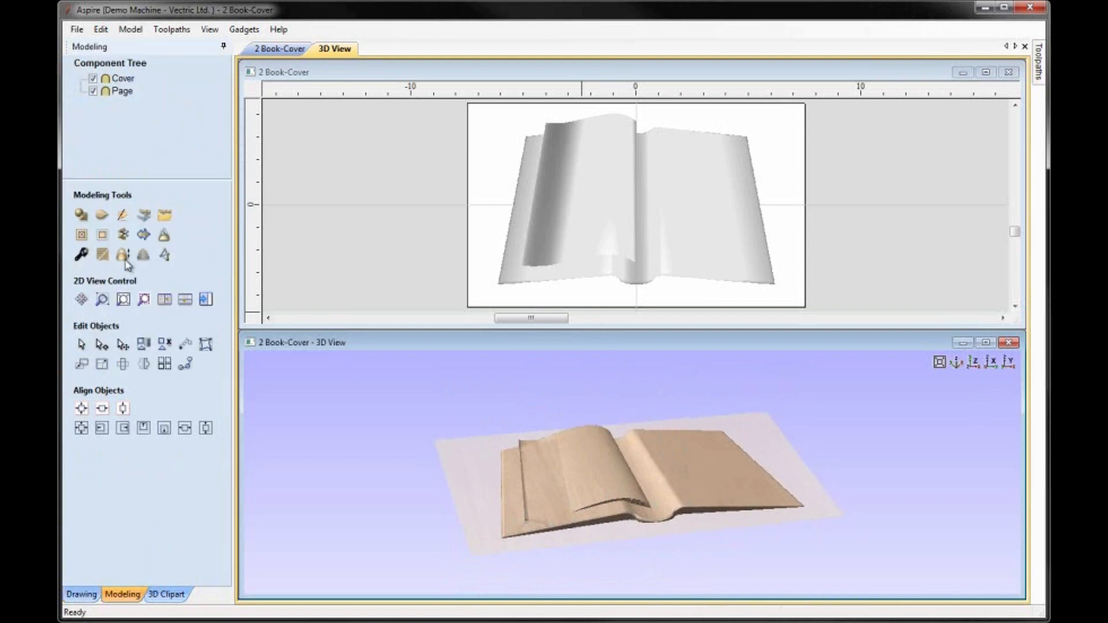
left_click(116, 81)
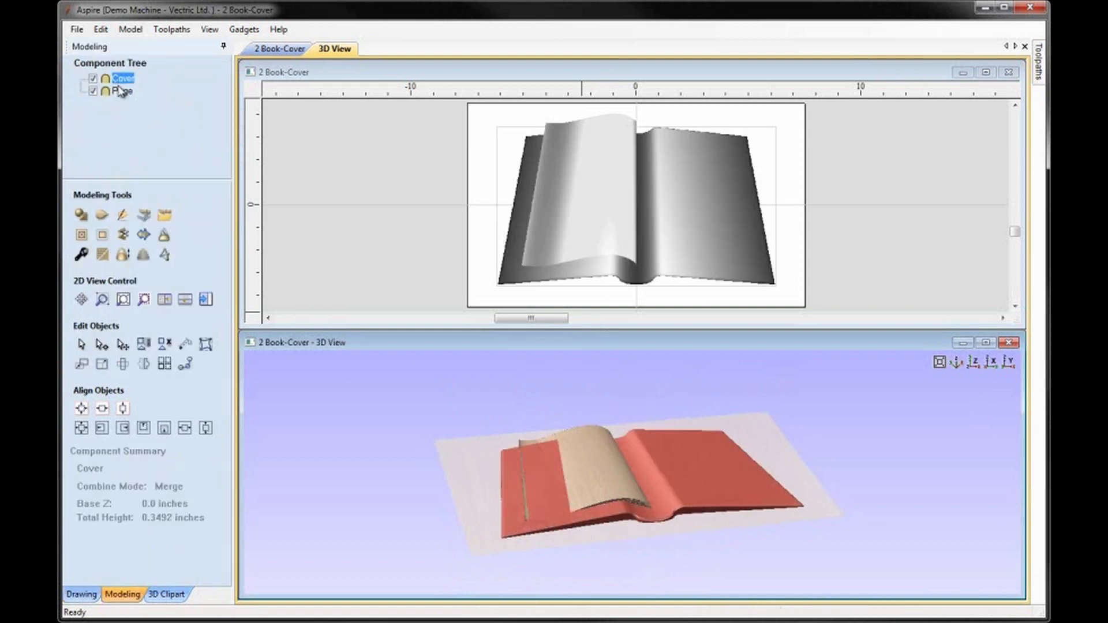
left_click(82, 256)
left_click_drag(157, 286, 171, 287)
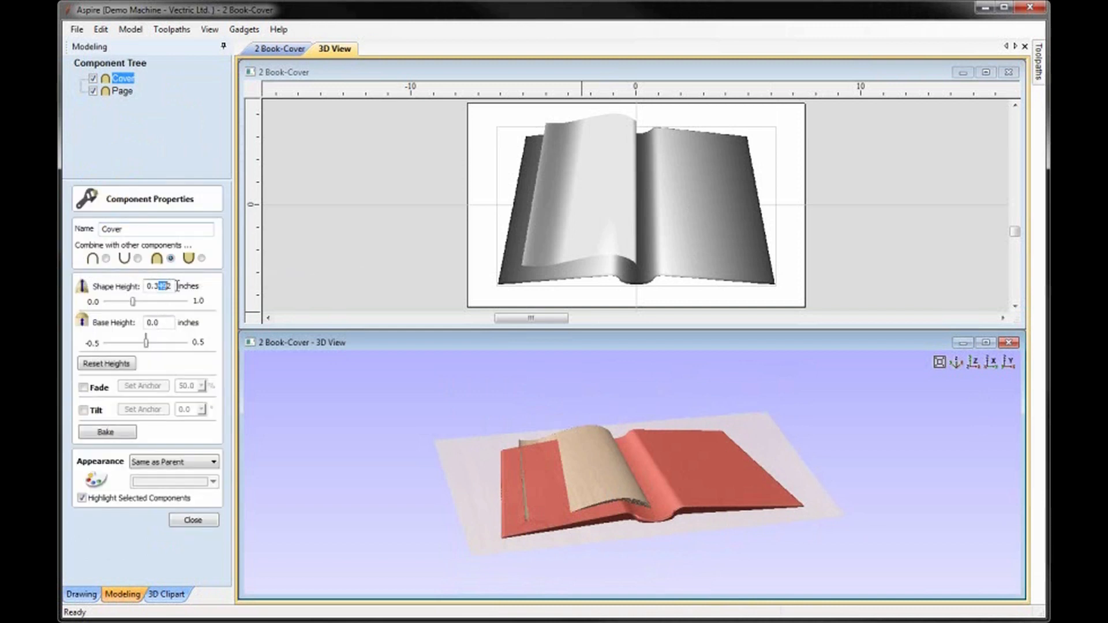
key("Delete")
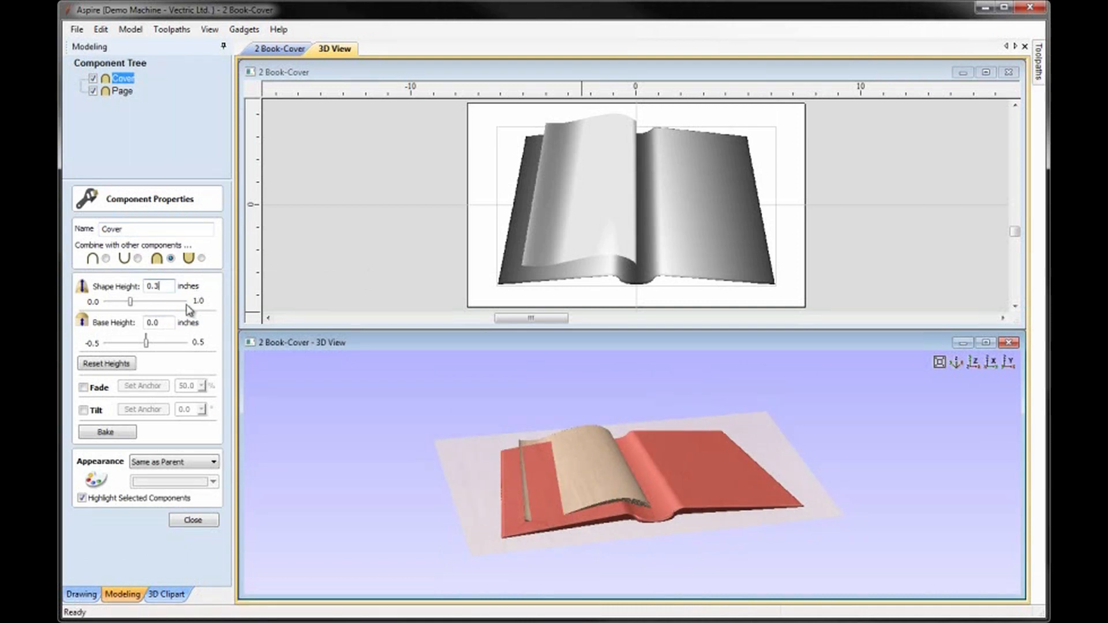
Set the Page component's shape height to 0.3 inches and base height to 0.1 inches, and review the raised page in 3D
left_click(122, 91)
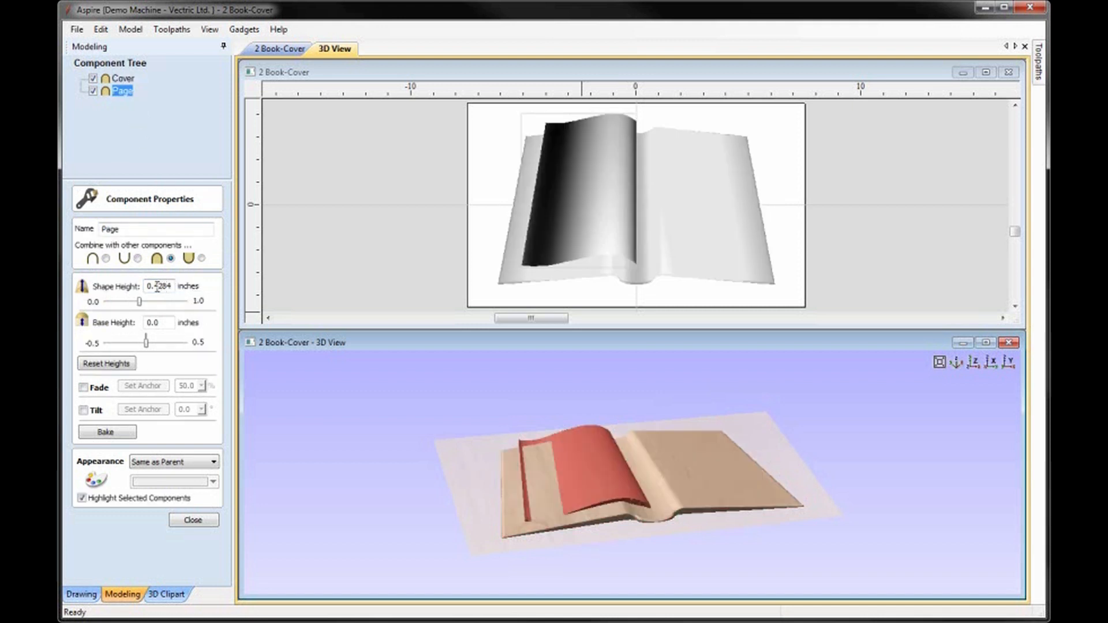
key("Return")
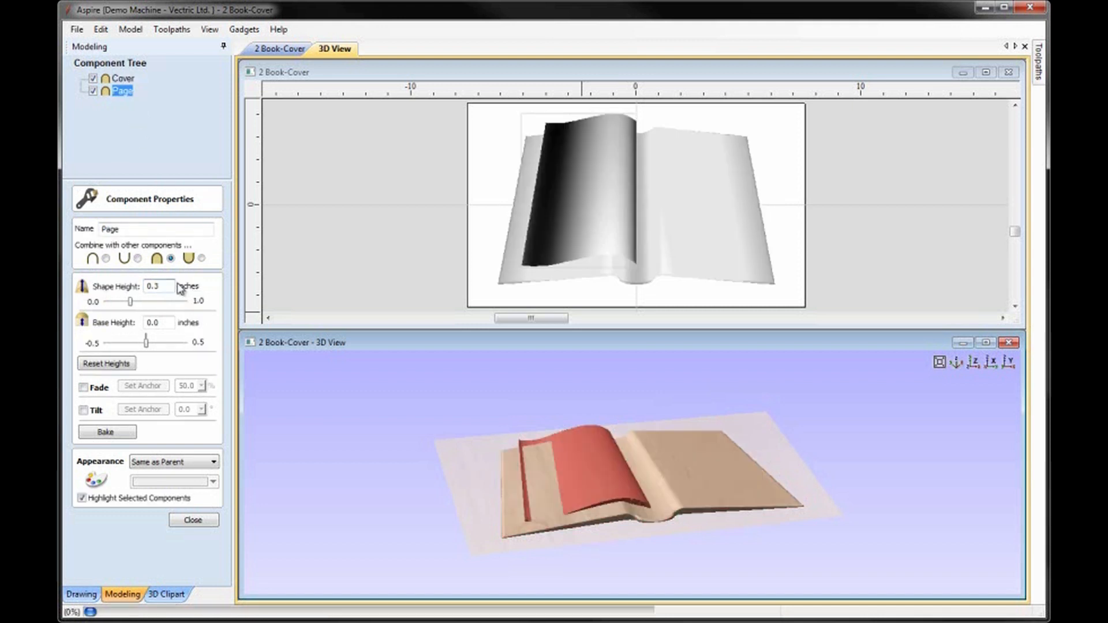
left_click(161, 323)
type("0.1")
key("Return")
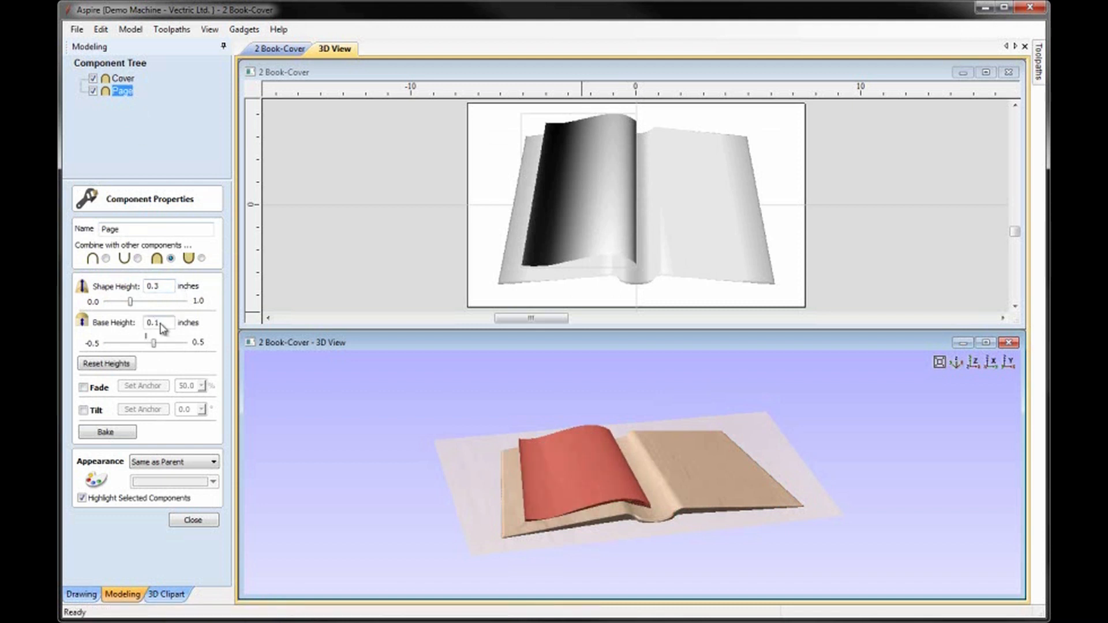
mouse_move(619, 473)
left_mouse_down()
mouse_move(687, 516)
mouse_move(659, 552)
mouse_move(644, 471)
mouse_move(630, 490)
mouse_move(624, 536)
mouse_move(682, 464)
mouse_move(638, 451)
mouse_move(611, 462)
left_mouse_up()
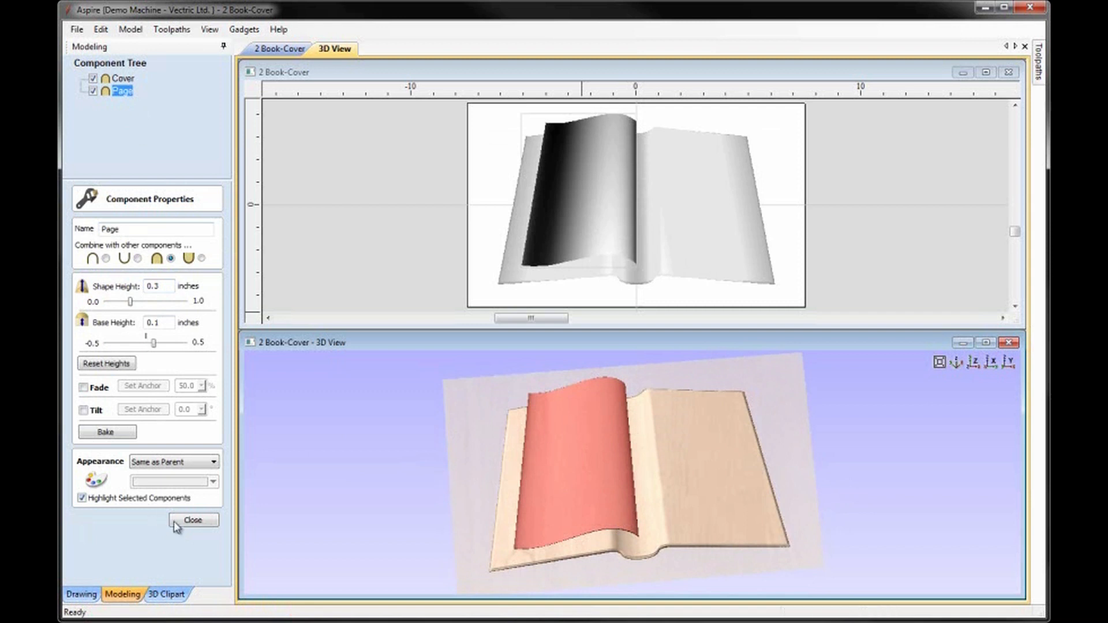
left_click(193, 520)
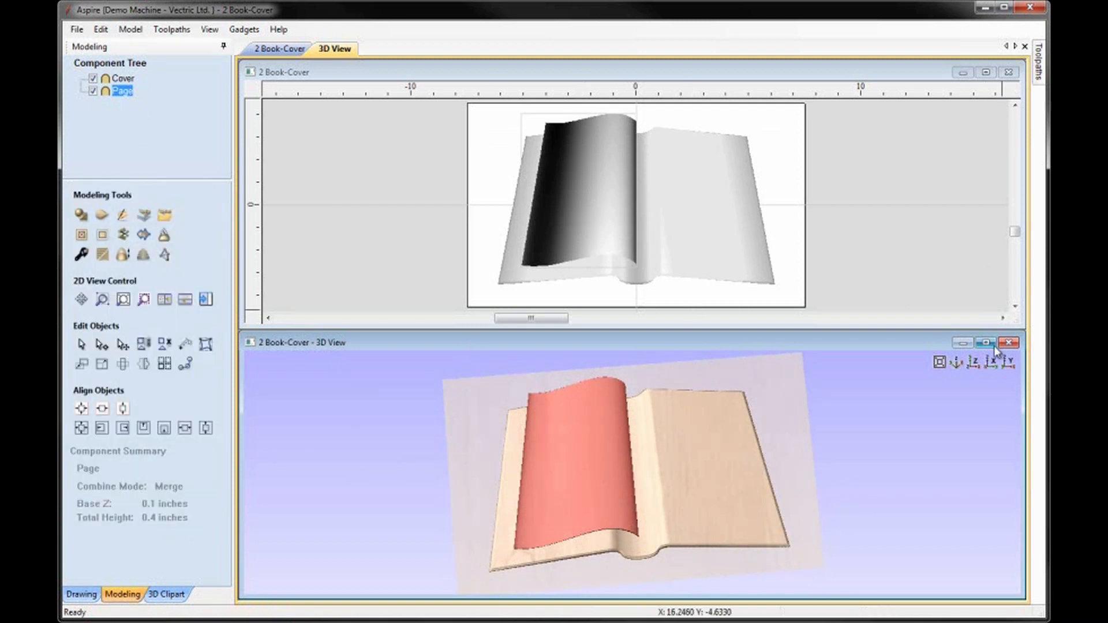
left_click(979, 366)
left_click(888, 248)
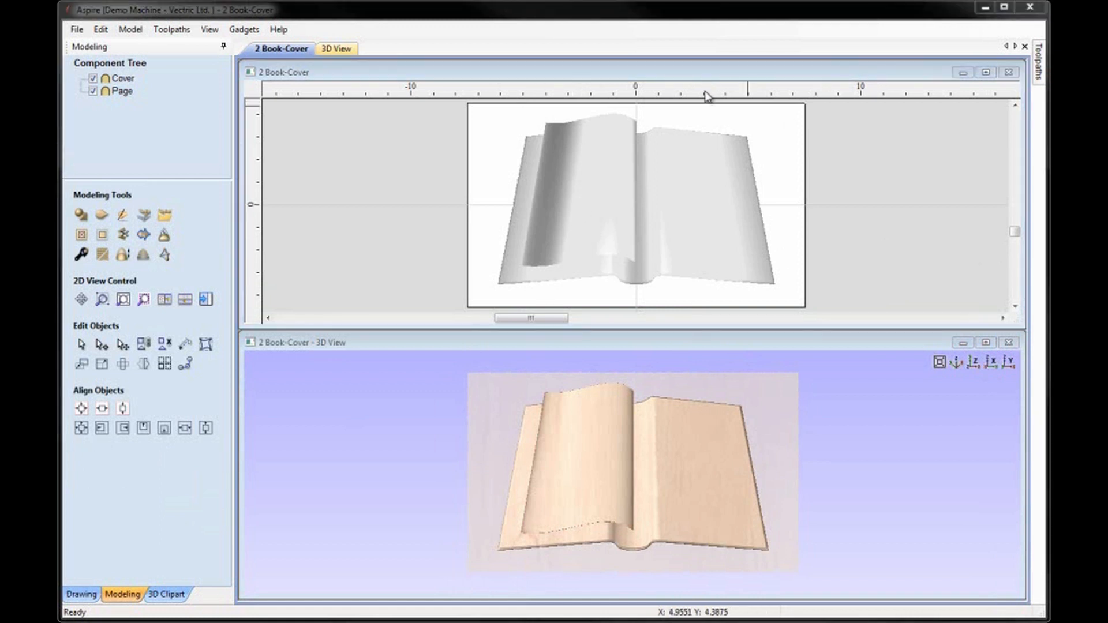
Save the job in the Book folder as a new Aspire file named 3 Book-Page
left_click(76, 30)
left_click(93, 108)
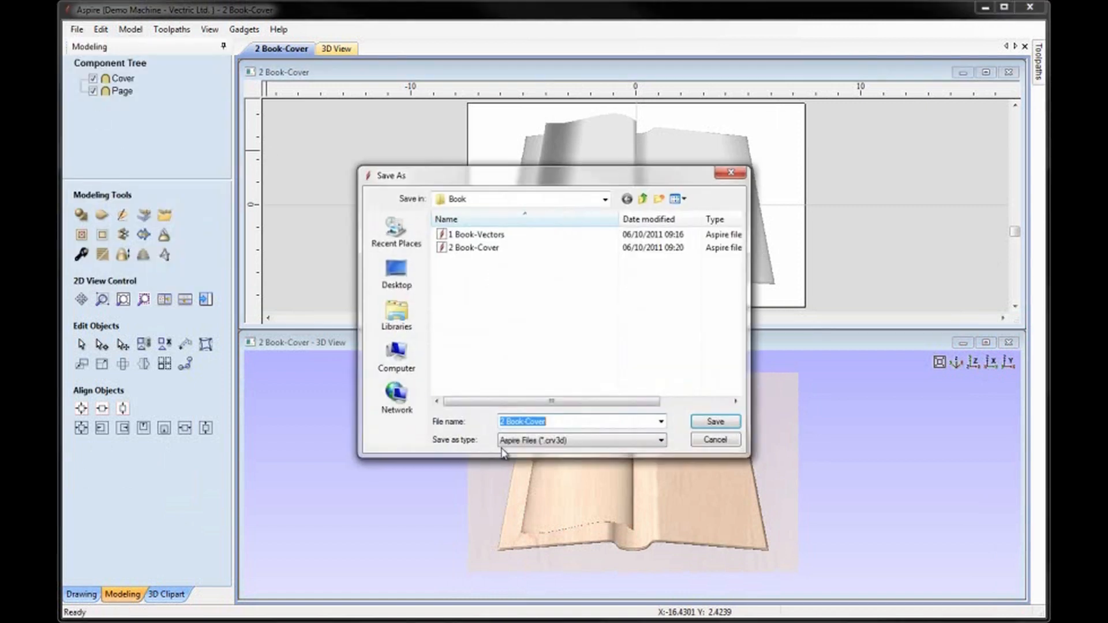
left_click_drag(503, 425, 543, 422)
type("3")
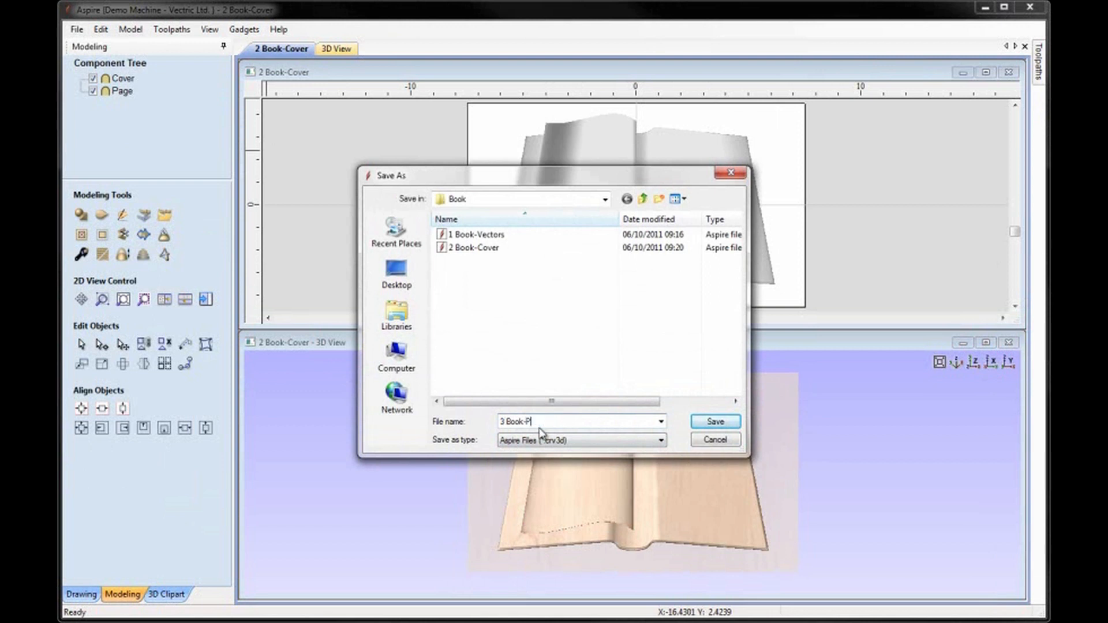
type("Page")
left_click(716, 423)
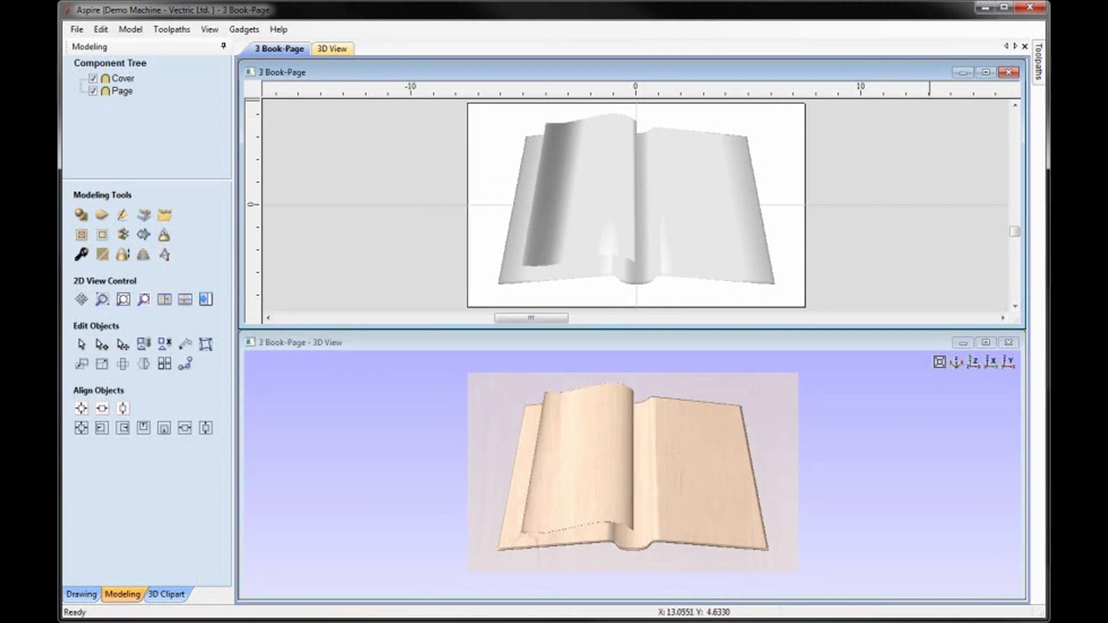
Draw a horizontal polyline 1.5 inches long in the empty area beside the job, left of the book
left_click(568, 217)
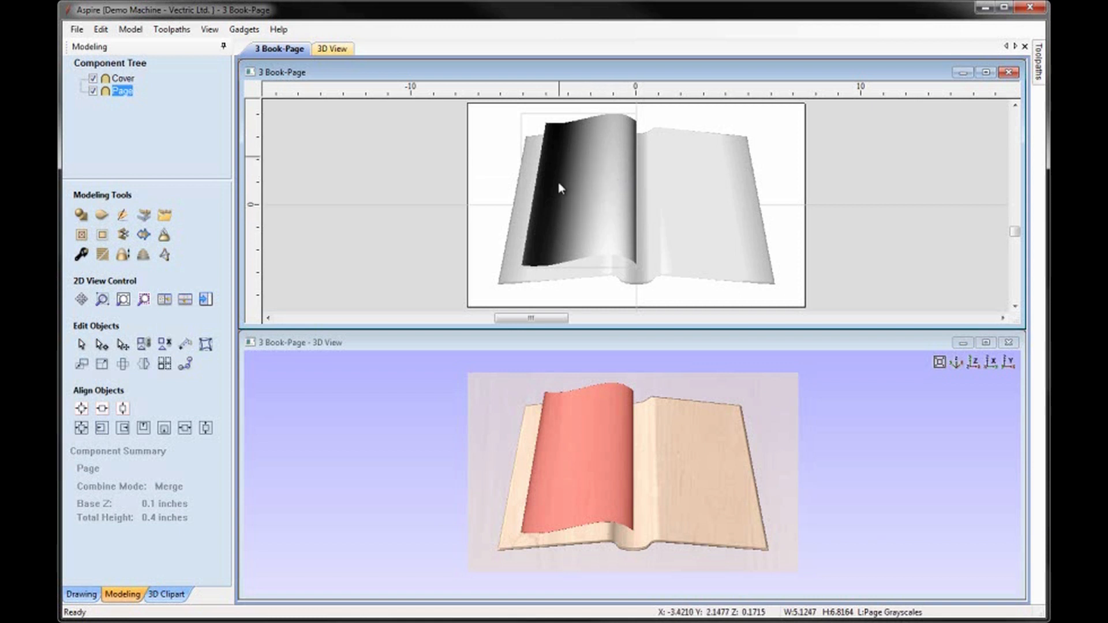
left_click(341, 271)
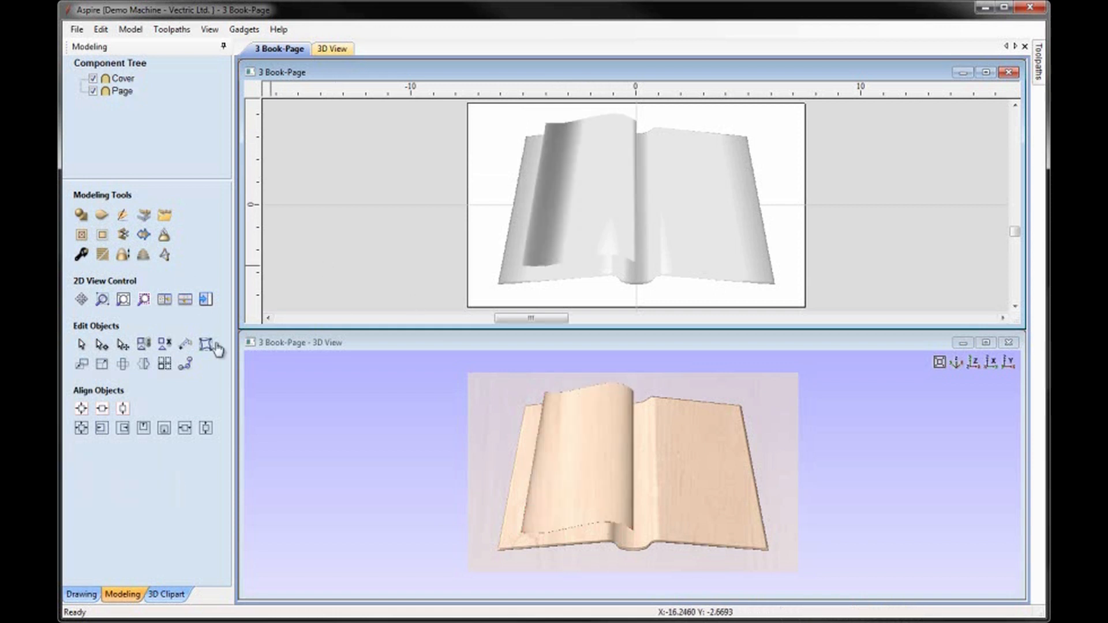
left_click(84, 594)
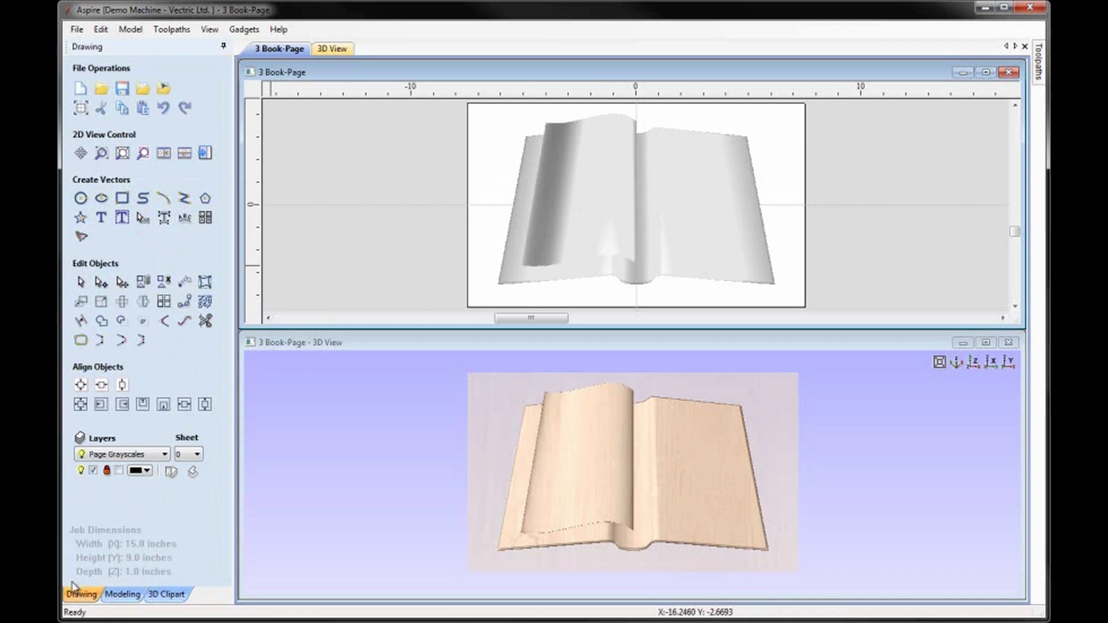
left_click(184, 199)
left_click(374, 200)
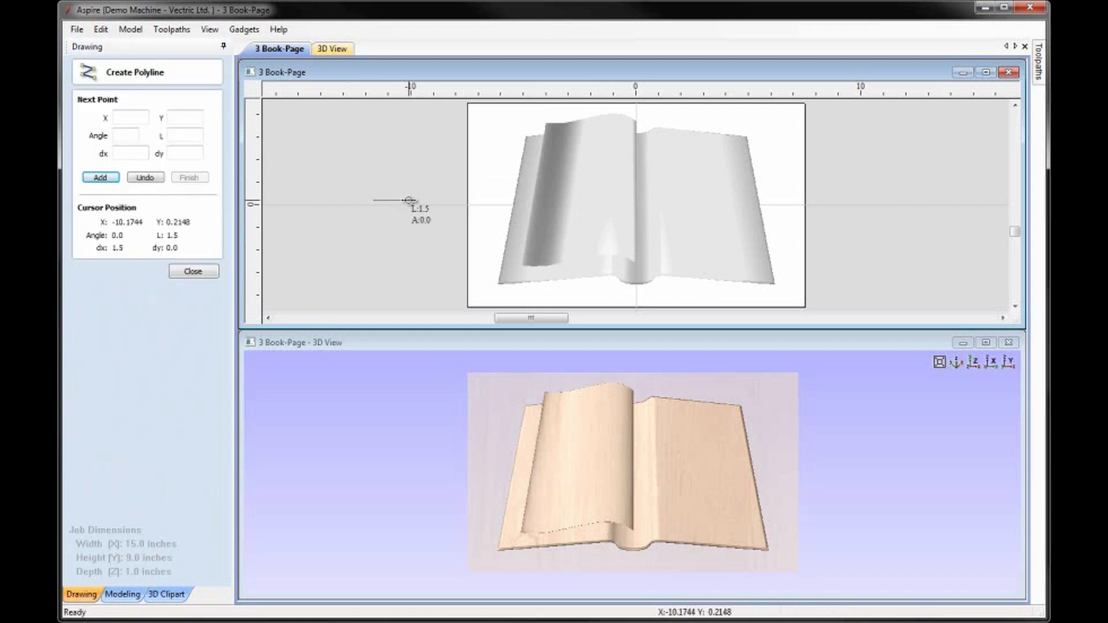
left_click(409, 200)
right_click(409, 200)
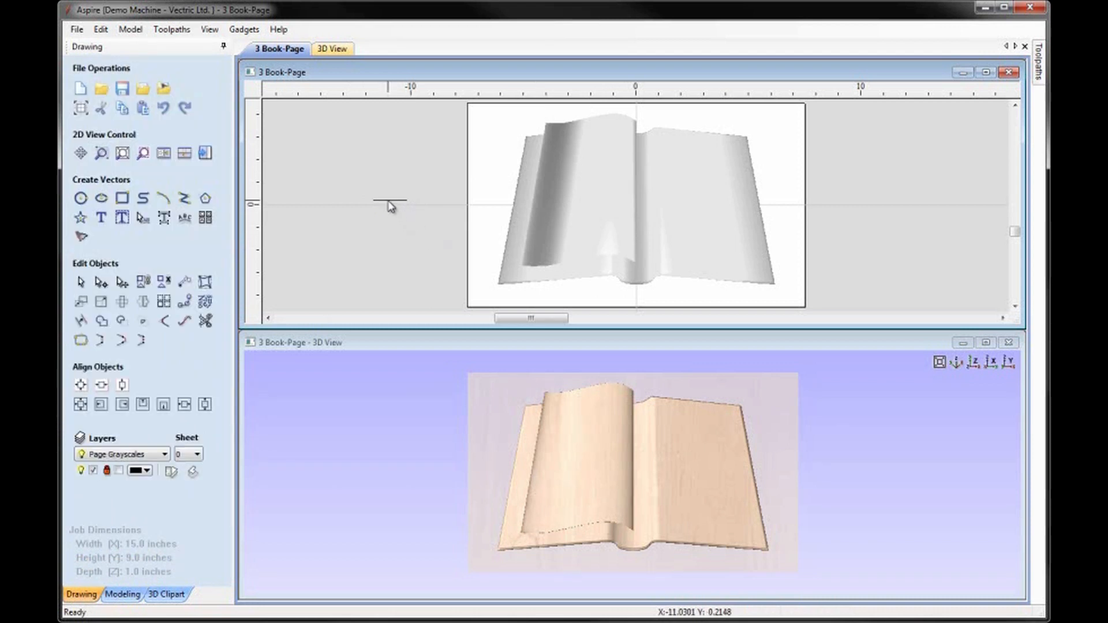
Align the short horizontal line to the centre of the Page component
left_click(397, 201)
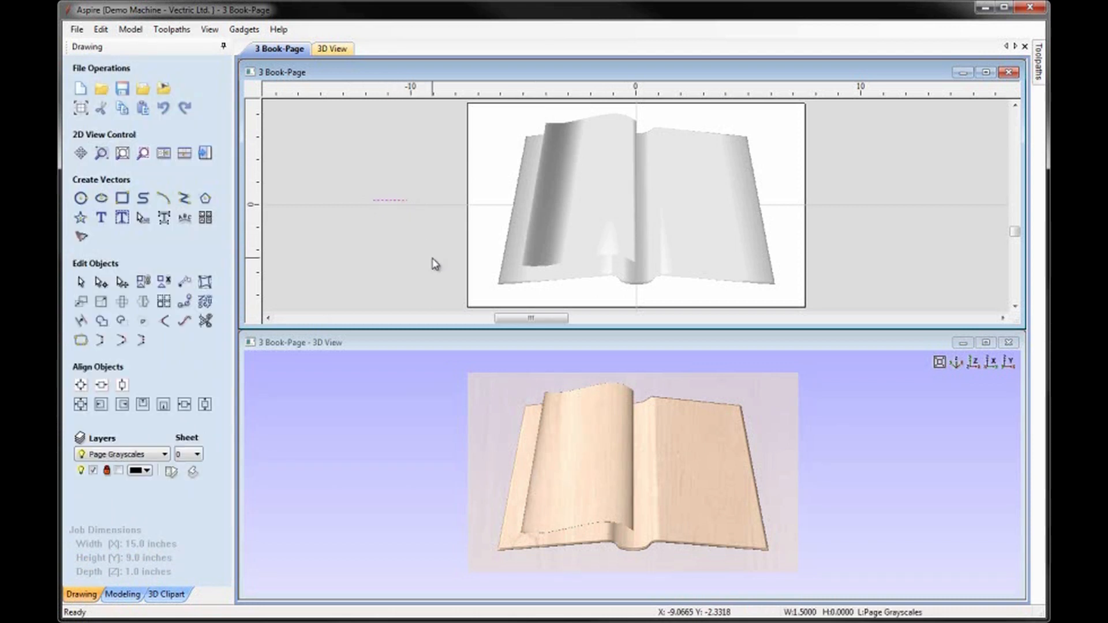
left_click(564, 217)
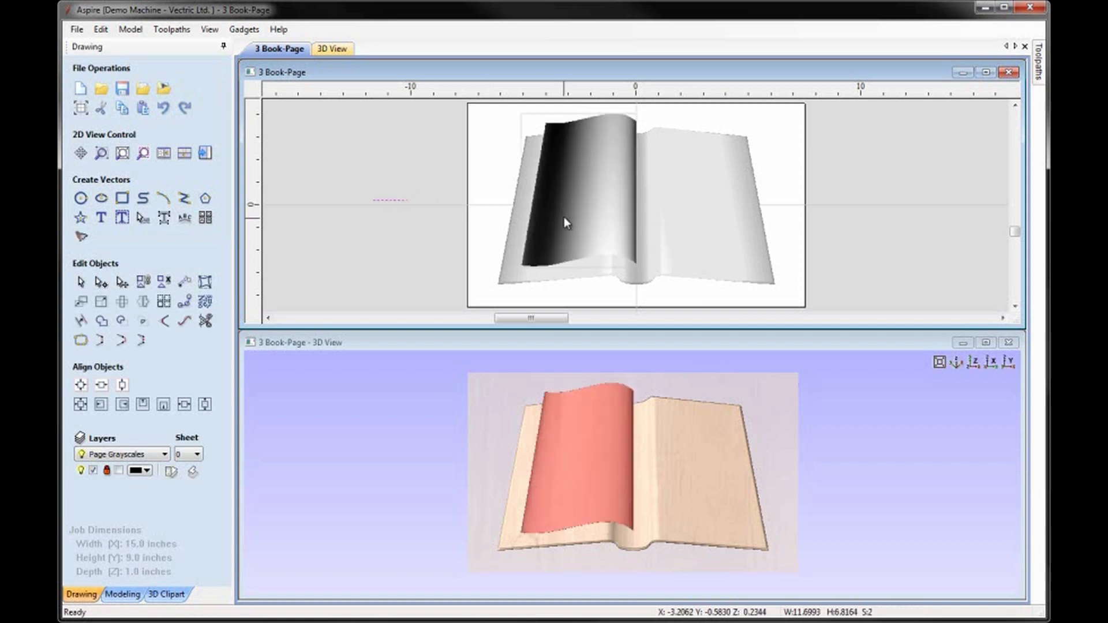
left_click(80, 406)
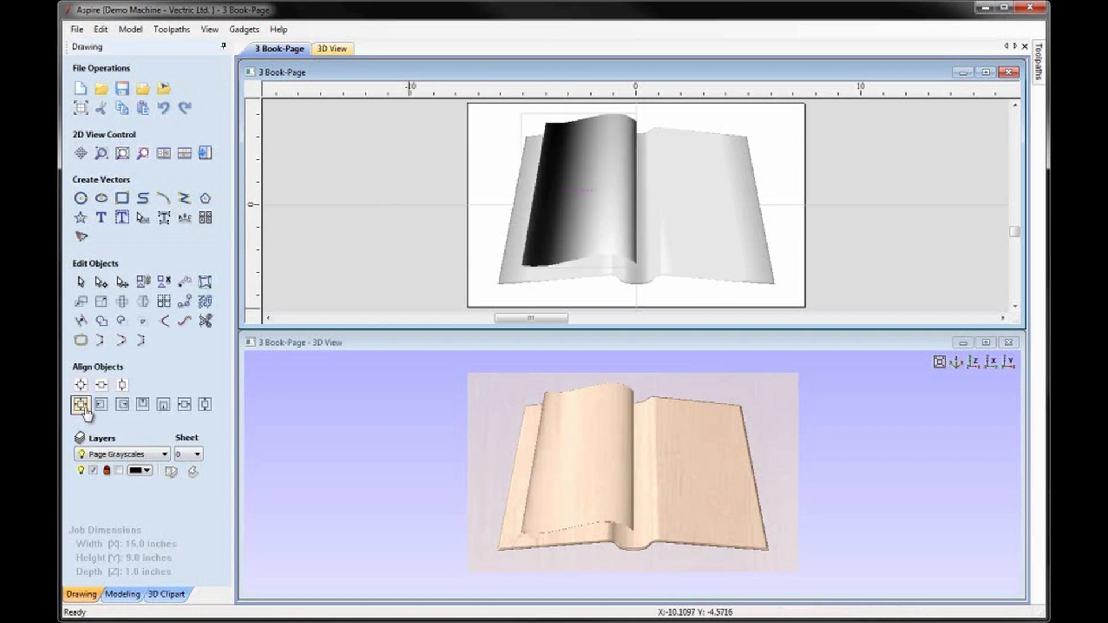
left_click(329, 245)
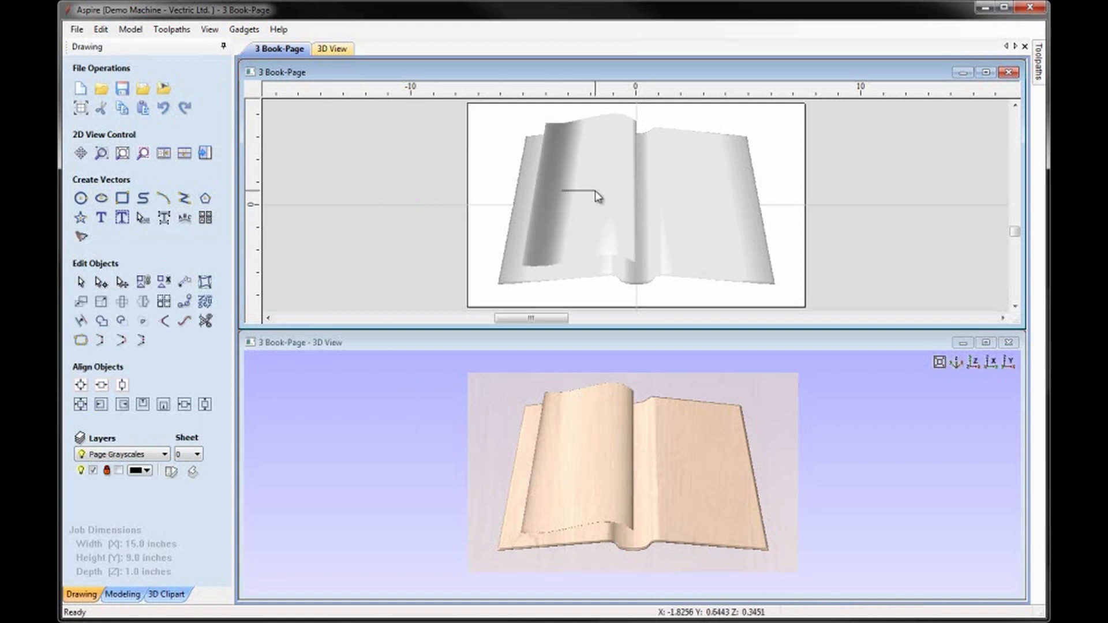
left_click(595, 228)
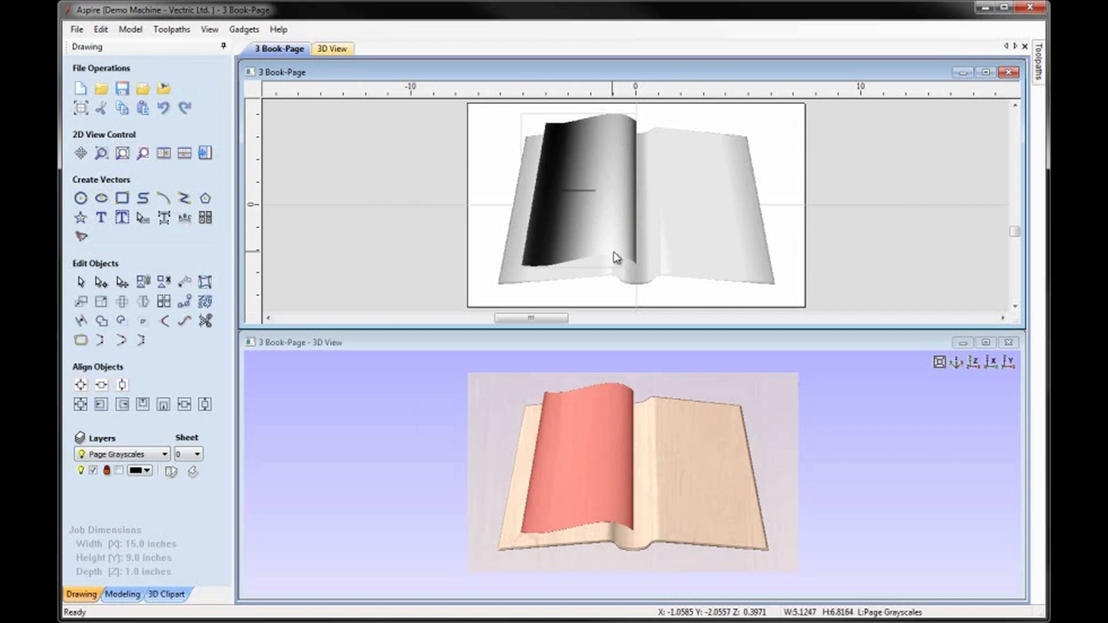
left_click(445, 208)
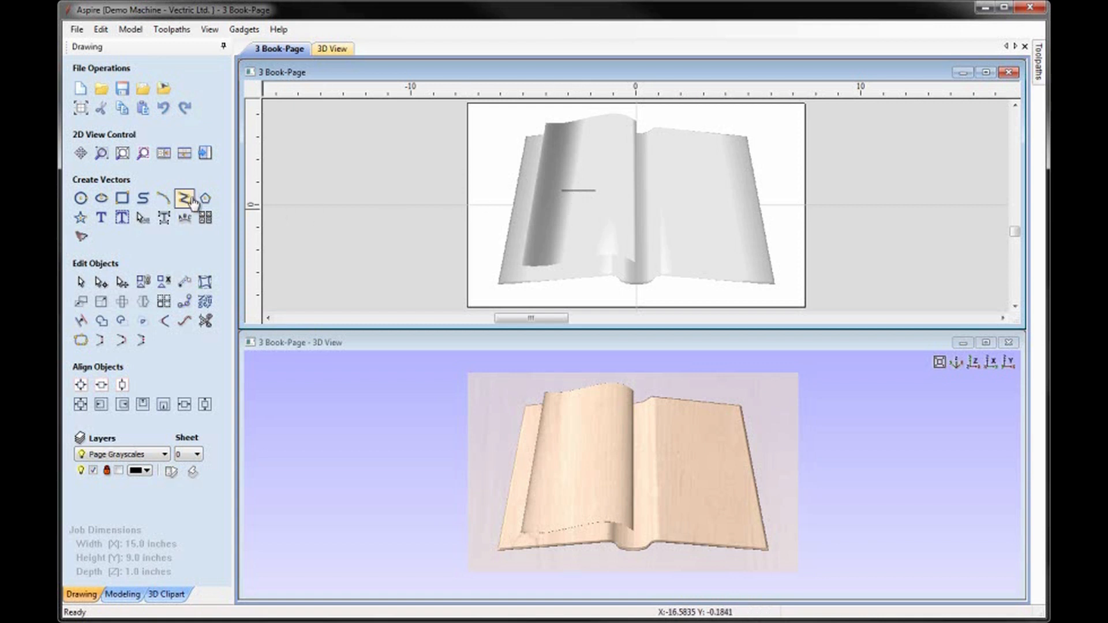
Draw a 0.8 inch polyline at -150° from the midpoint of the short horizontal line, and delete that horizontal line
scroll(582, 177, "up", 3)
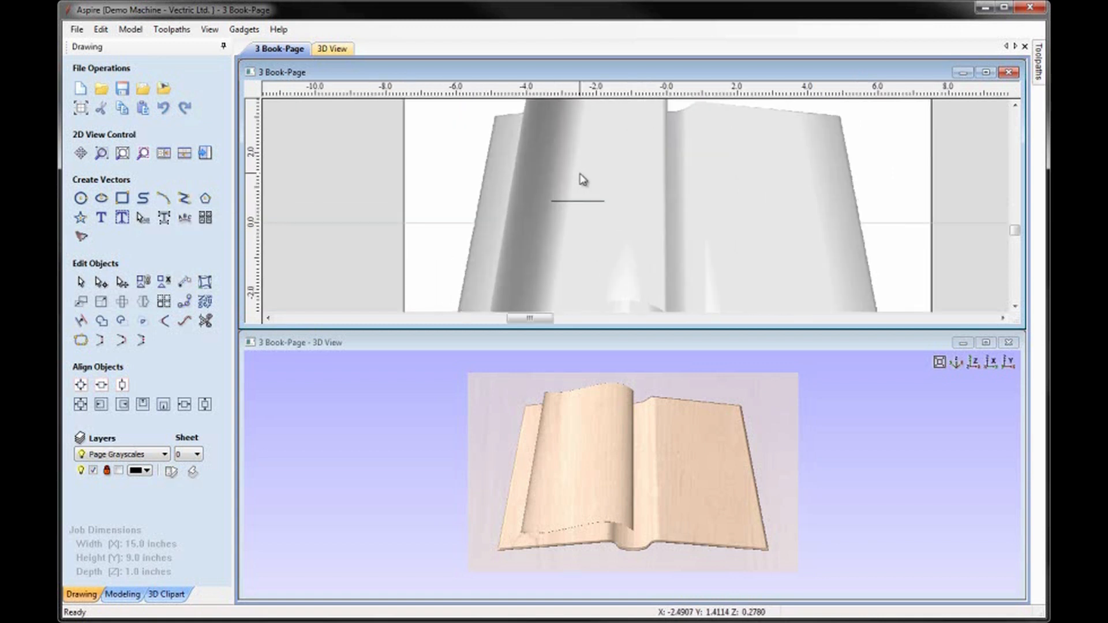
left_click(183, 199)
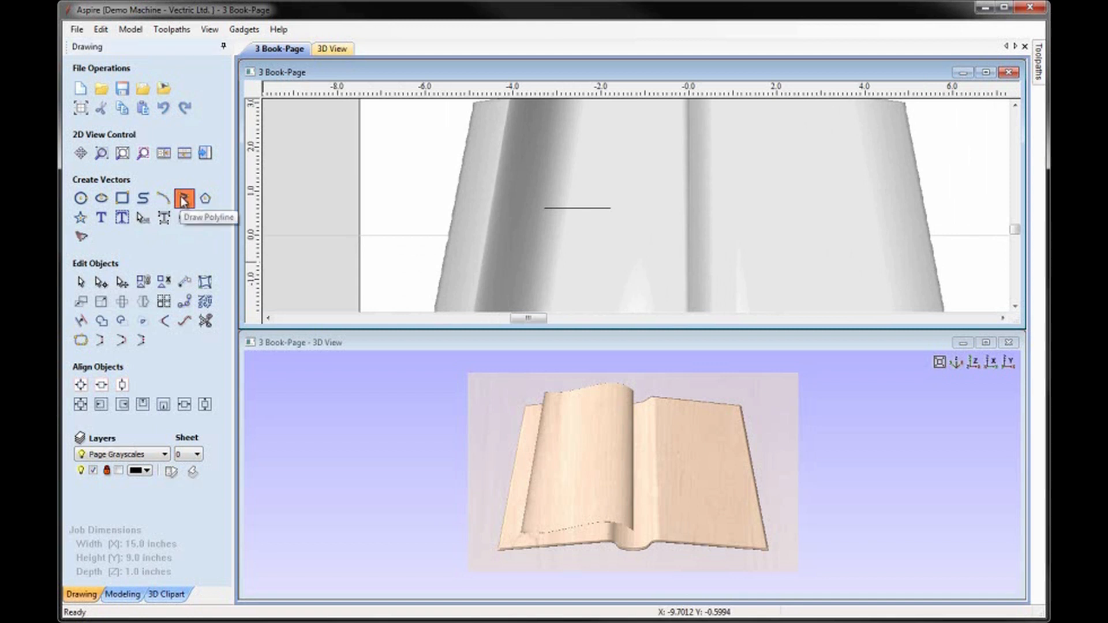
left_click(578, 208)
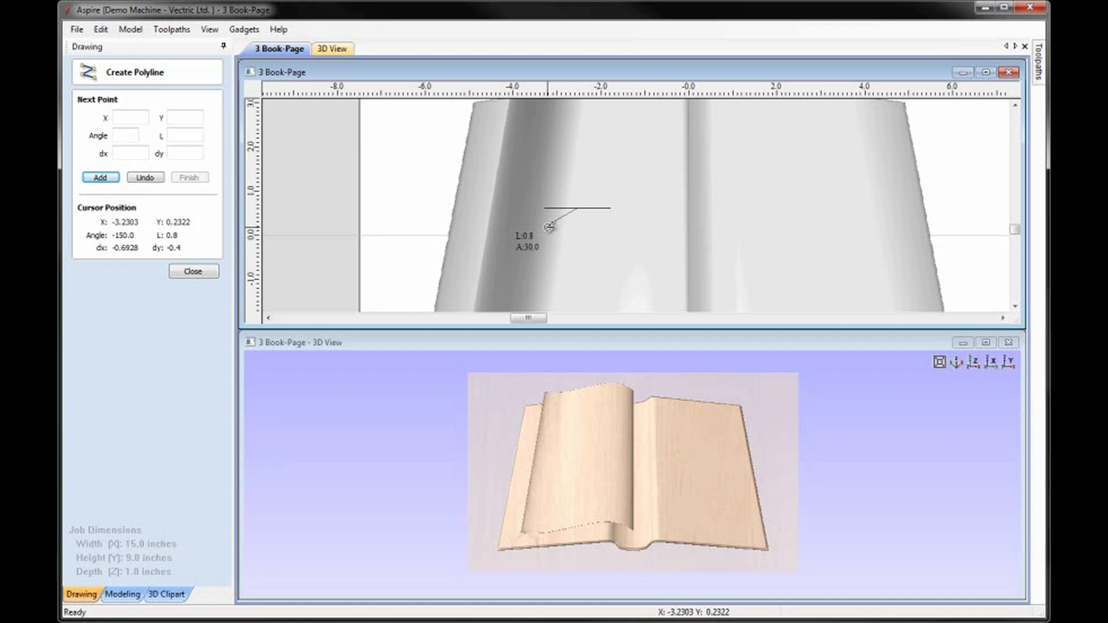
left_click(549, 226)
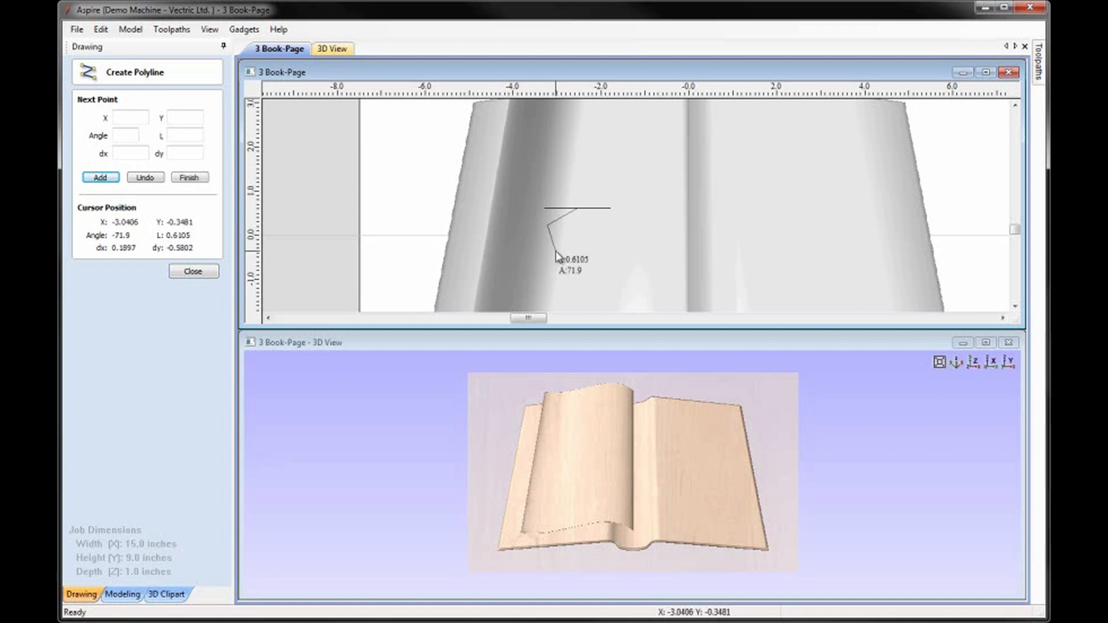
right_click(563, 265)
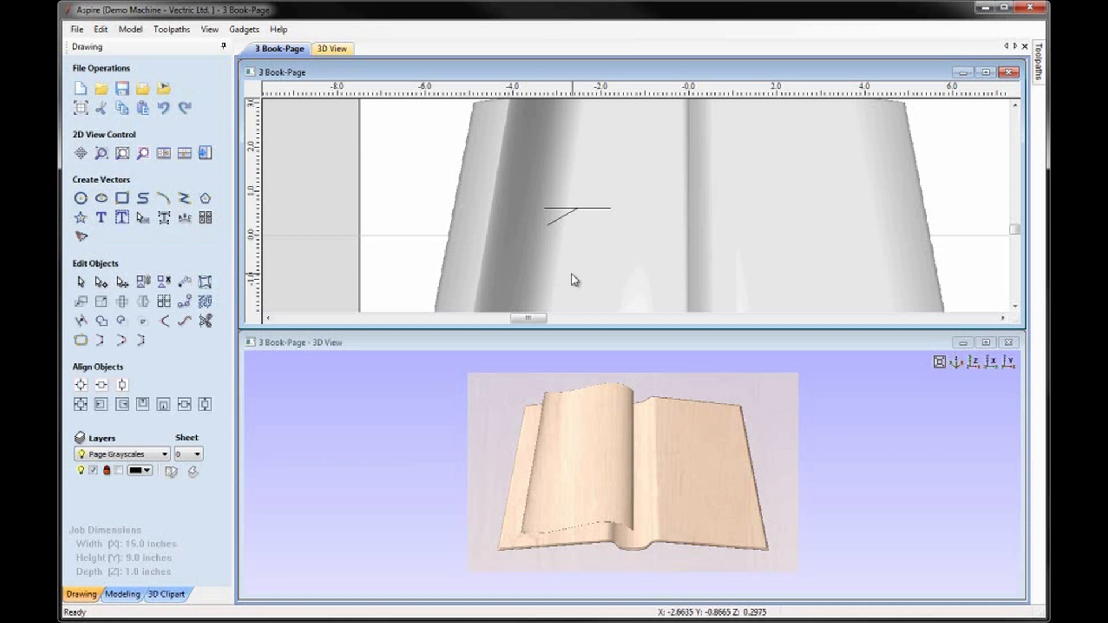
left_click(587, 208)
key("Delete")
Convert the short angled line into a Bezier curve and bow it gently downward between its end nodes
left_click(565, 220)
scroll(566, 223, "up", 3)
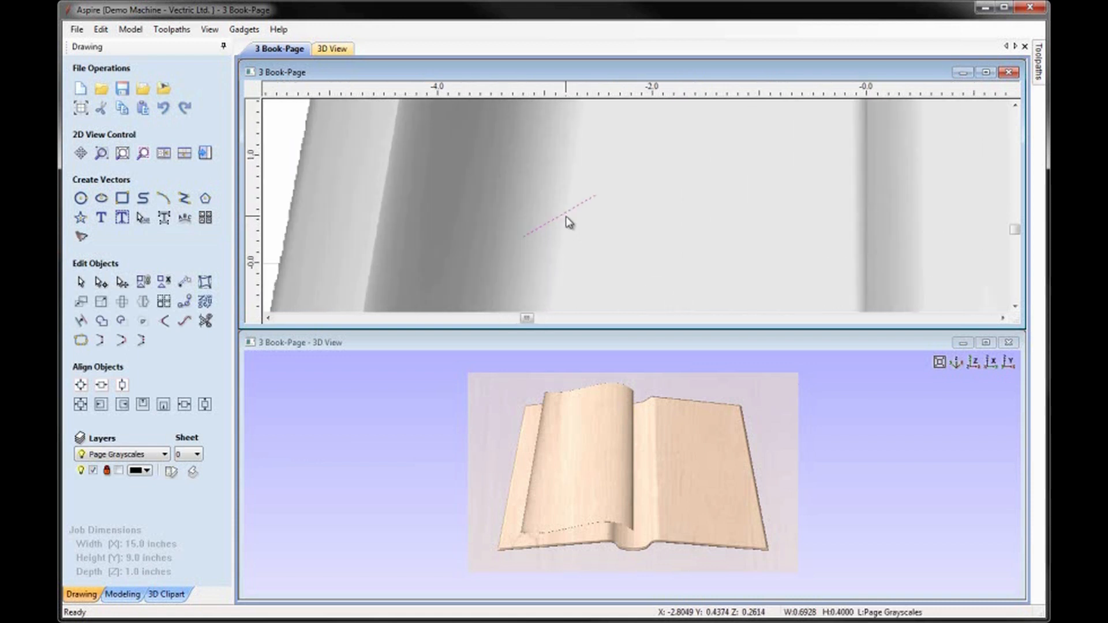
double_click(565, 217)
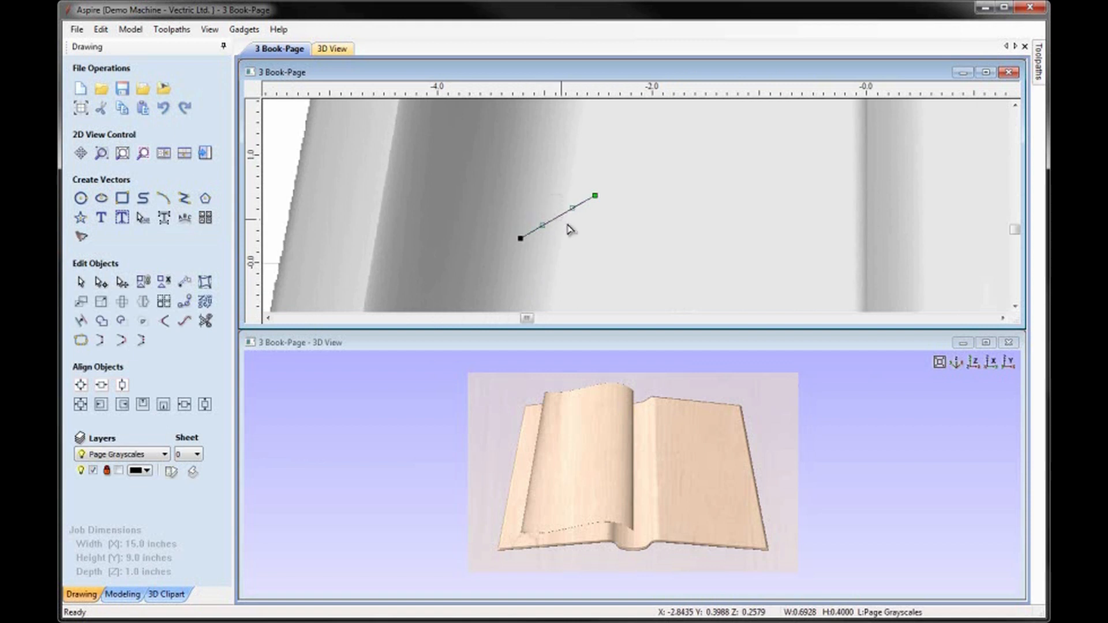
left_click_drag(572, 209, 579, 216)
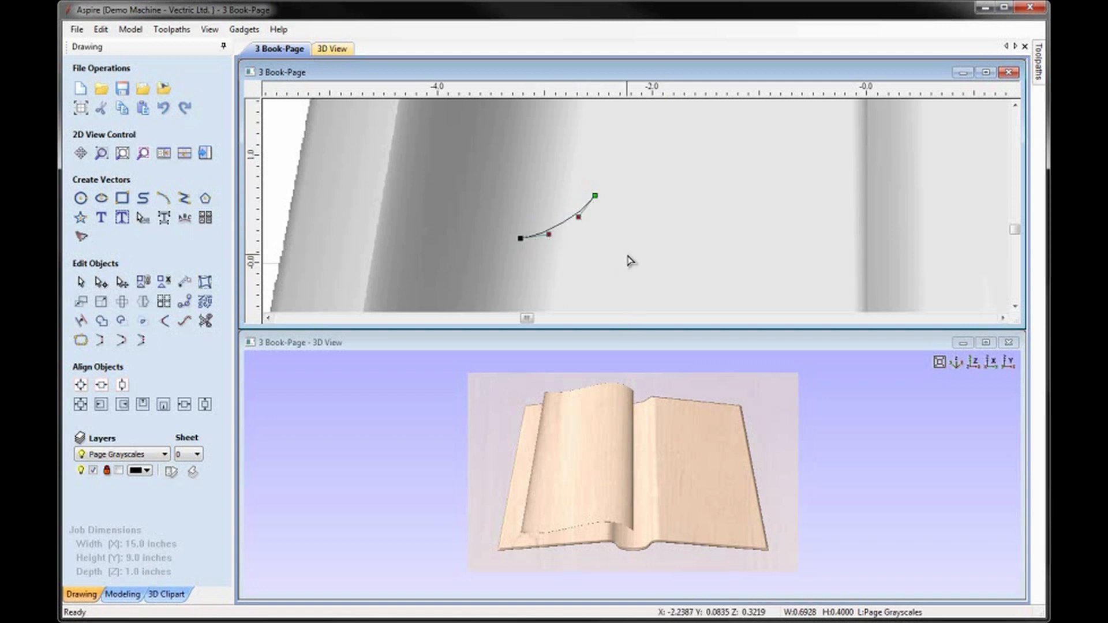
left_click(80, 284)
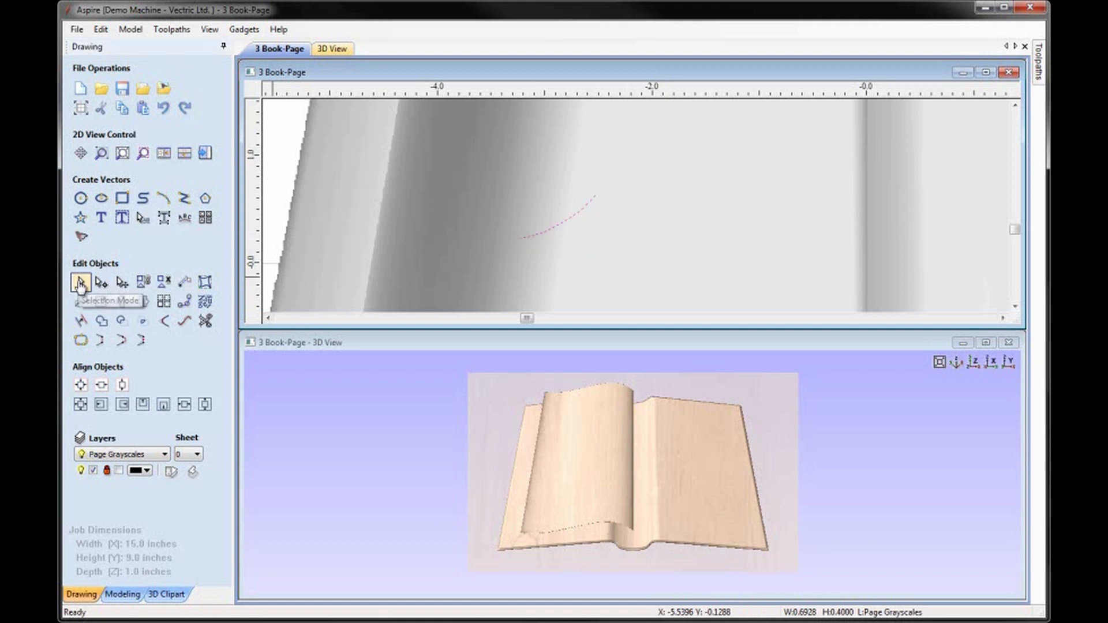
left_click(278, 170)
key("f")
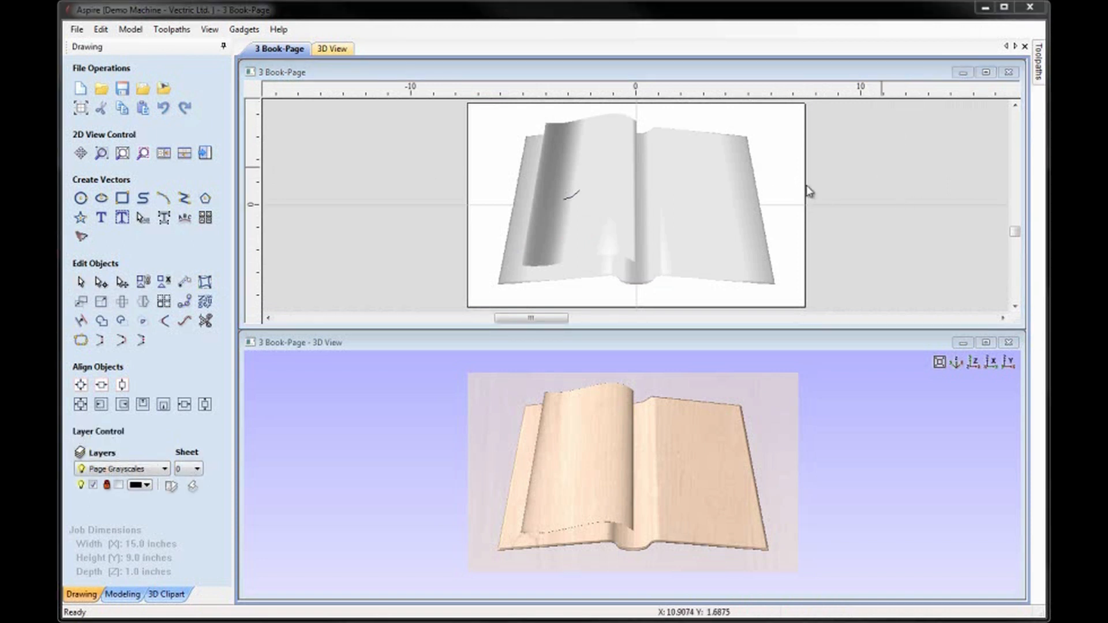
Copy the Page component along the short curved vector with 6 copies, not aligned to the curve, and inspect the stacked pages in 3D
left_click(133, 598)
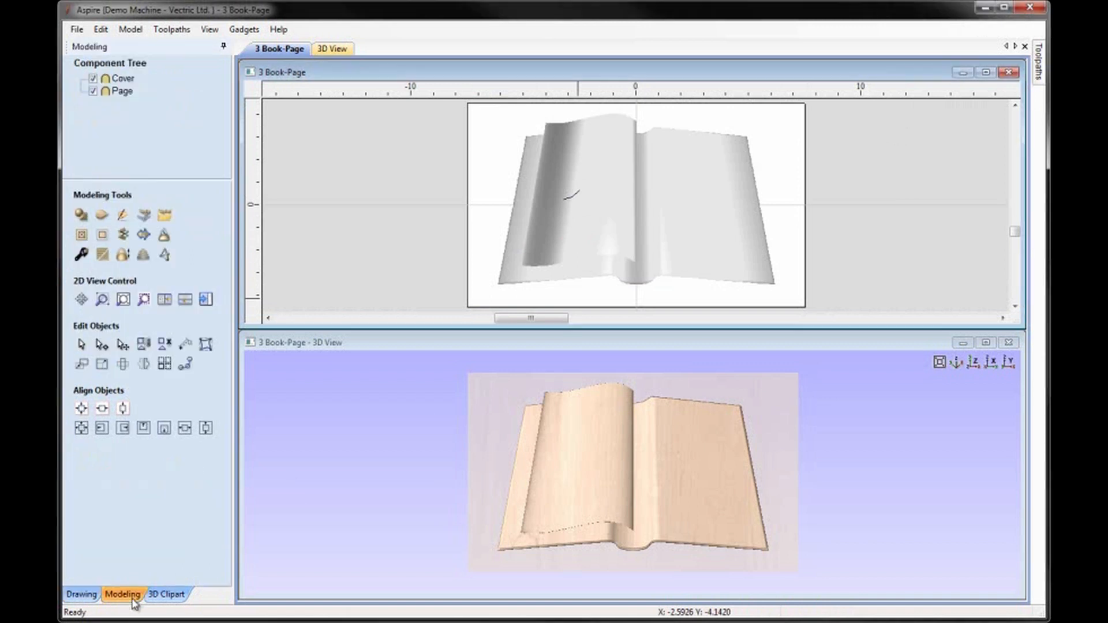
left_click(590, 221)
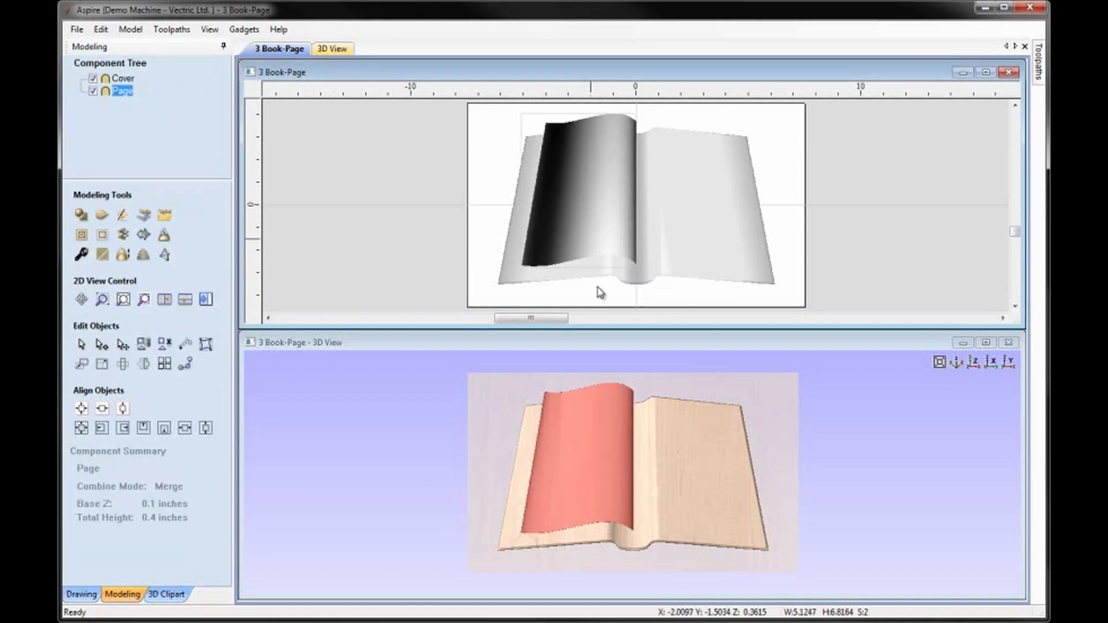
left_click(186, 367)
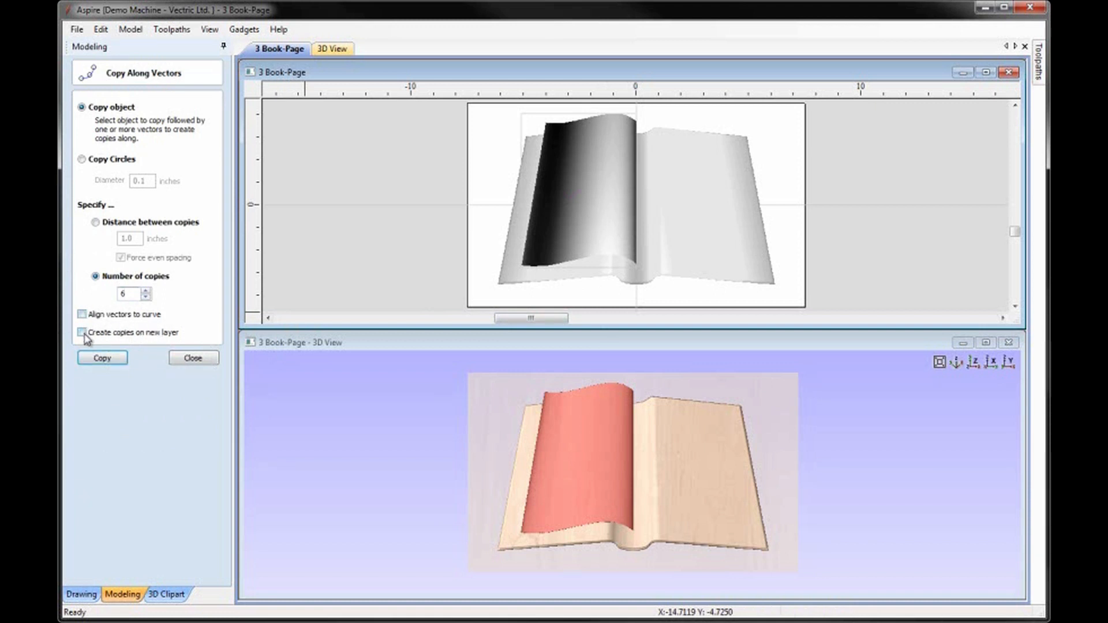
left_click(102, 359)
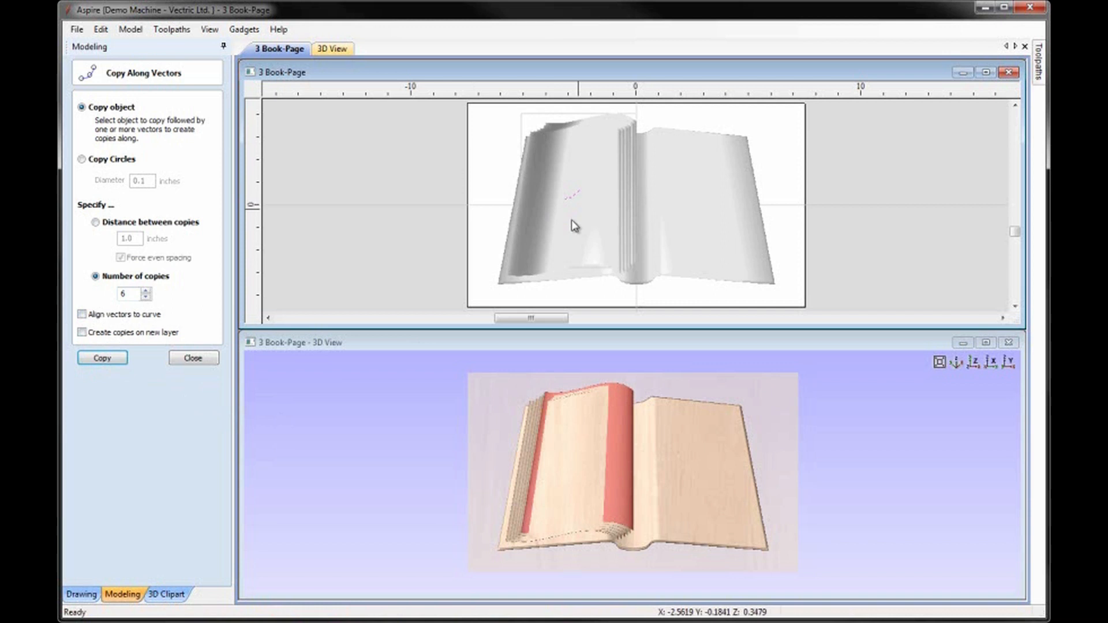
left_click(539, 393)
scroll(542, 407, "down", 2)
scroll(548, 407, "up", 6)
left_click_drag(561, 414, 514, 474)
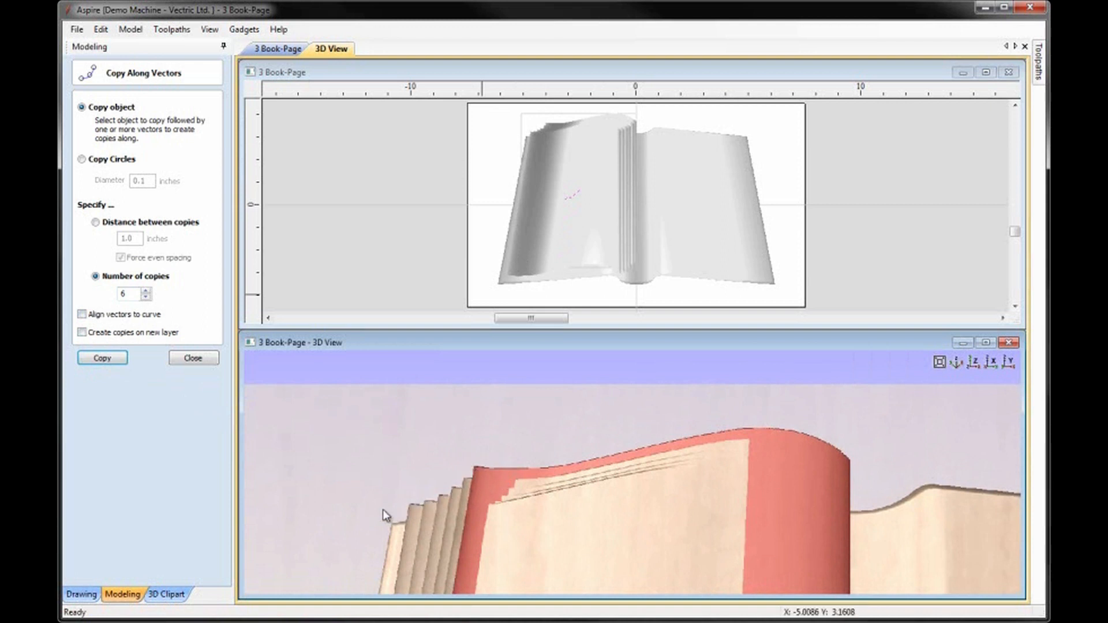
left_click(960, 363)
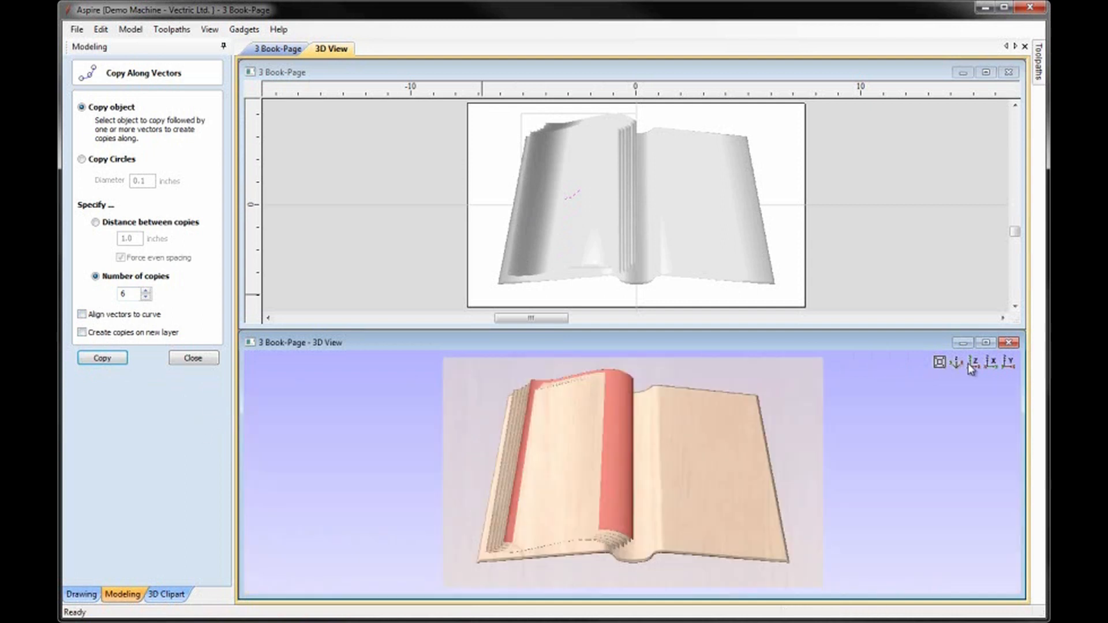
left_click(180, 360)
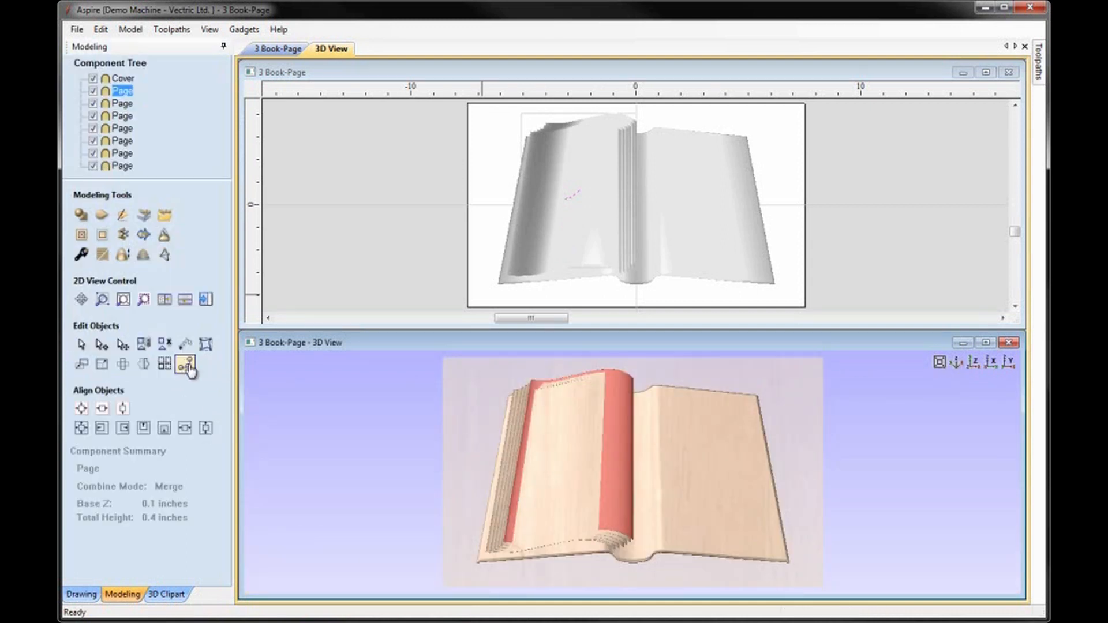
left_click(381, 261)
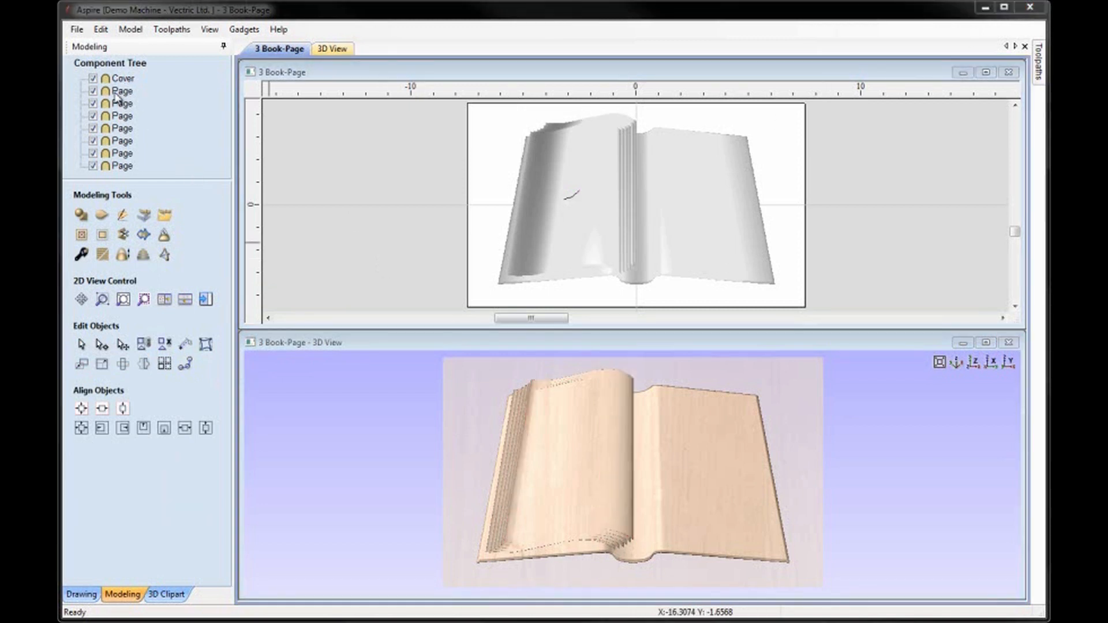
Delete the original Page component, listed directly below Cover, which duplicates the last copy's position
left_click(122, 166)
left_click(122, 94)
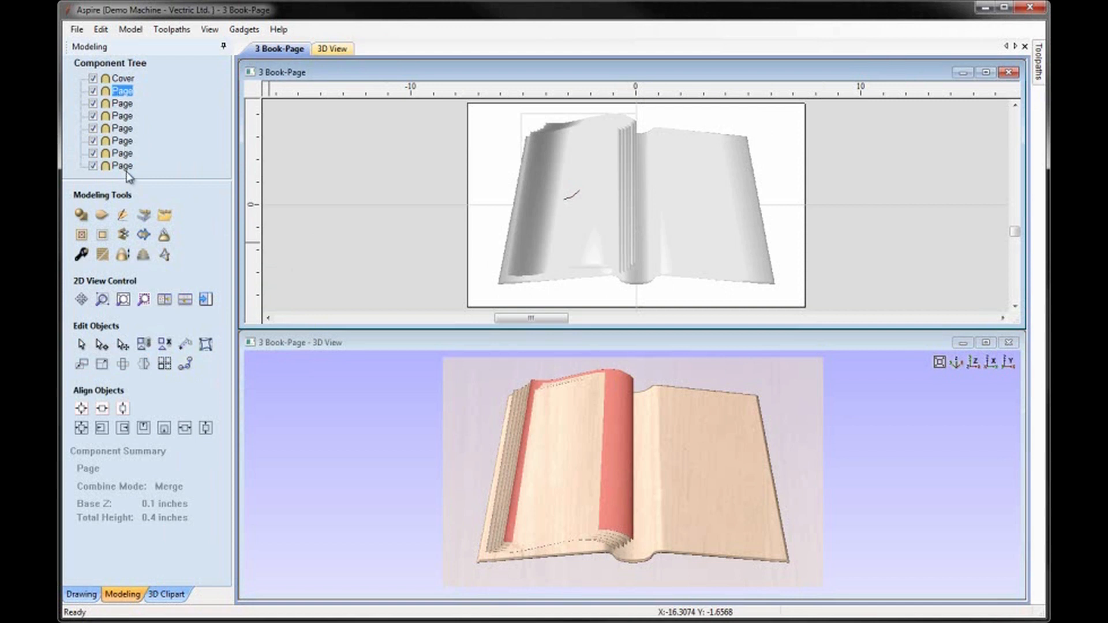
right_click(122, 98)
left_click(168, 213)
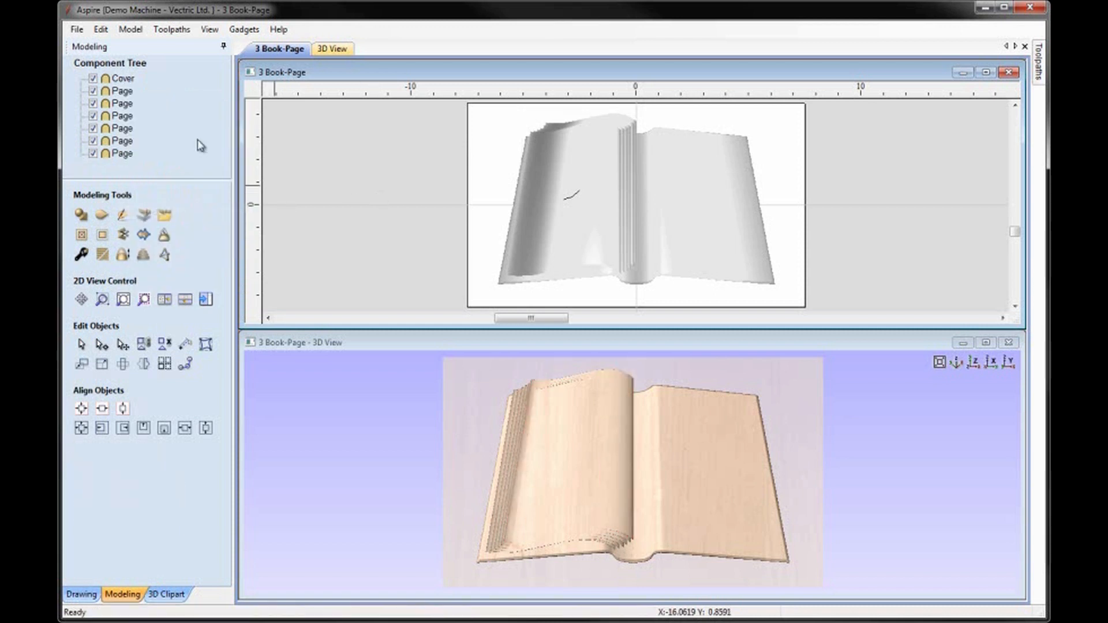
Check the position of each remaining Page component one by one, and examine the stacked page edges in 3D
left_click(128, 92)
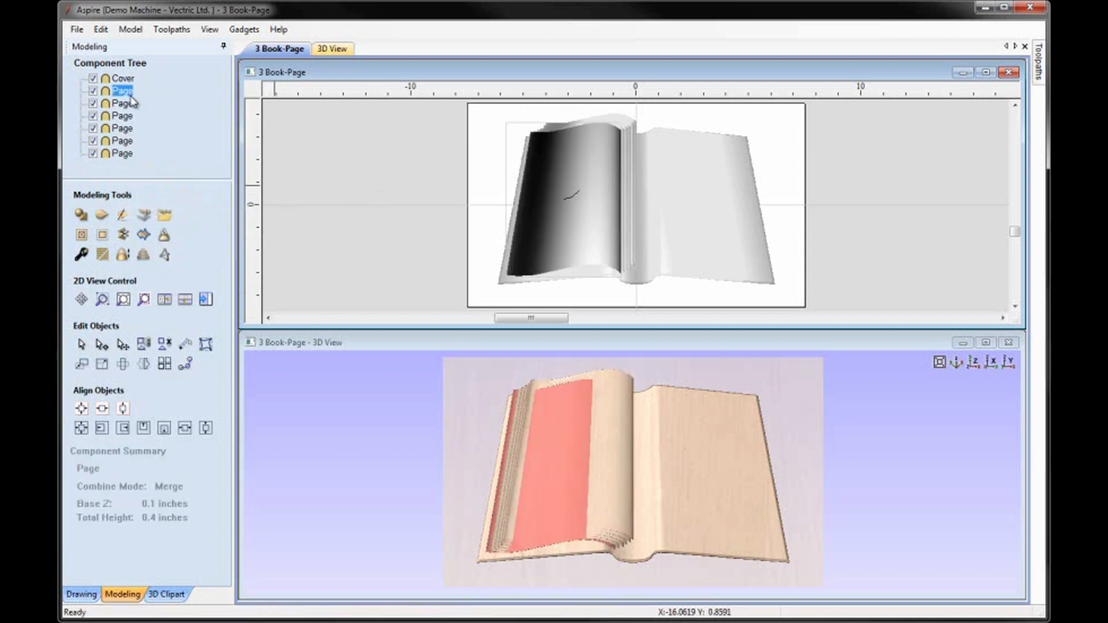
left_click(130, 107)
left_click(123, 116)
left_click(129, 130)
left_click(131, 143)
left_click(130, 154)
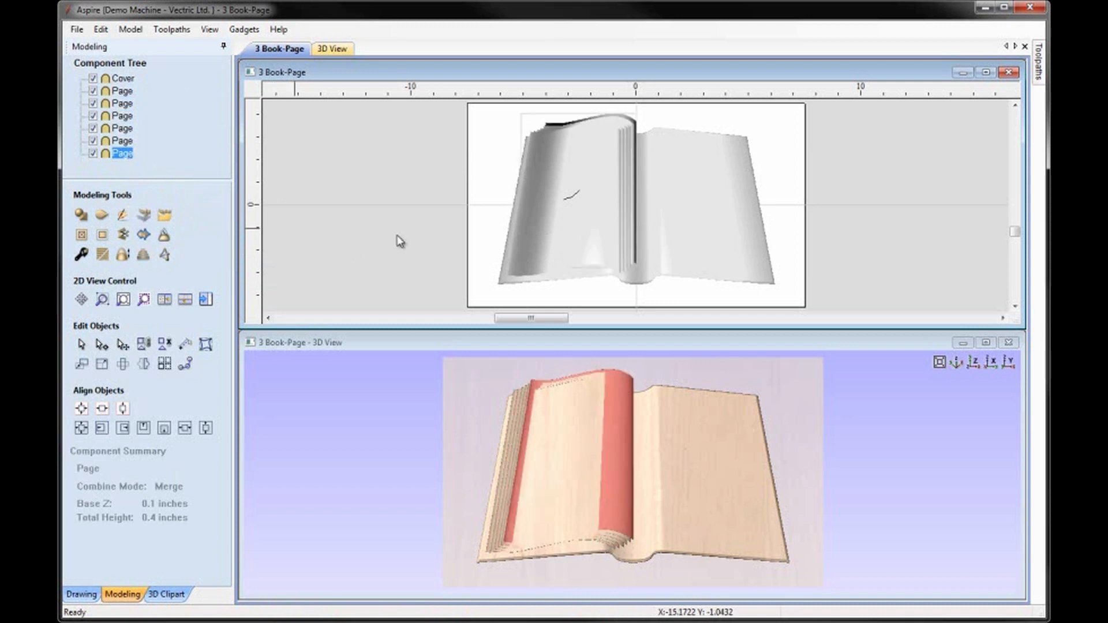
left_click(392, 206)
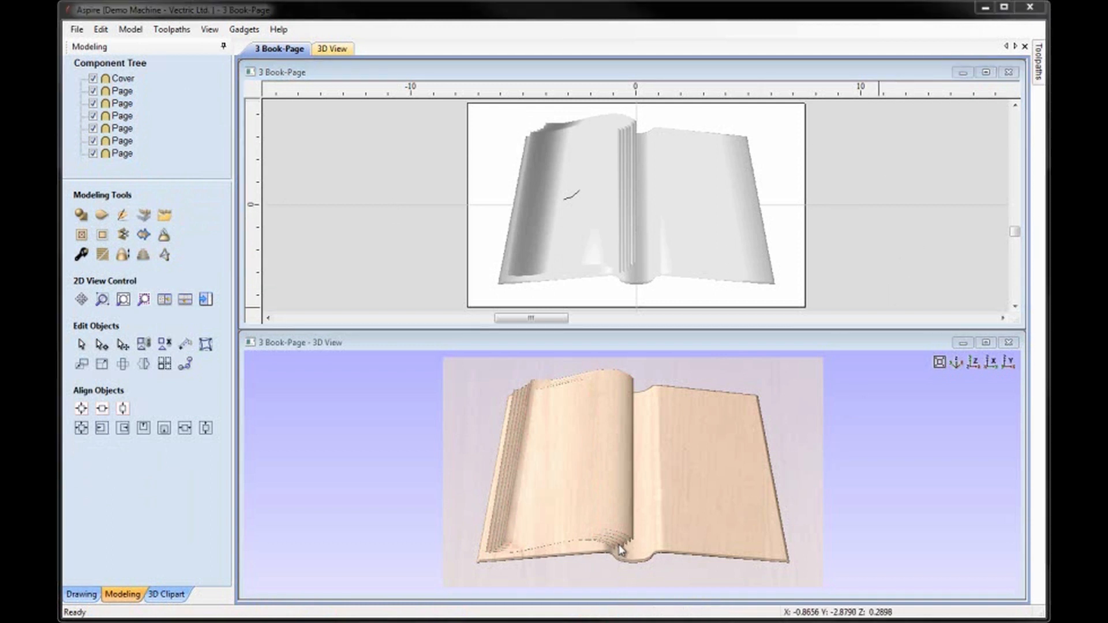
left_click_drag(652, 560, 605, 553)
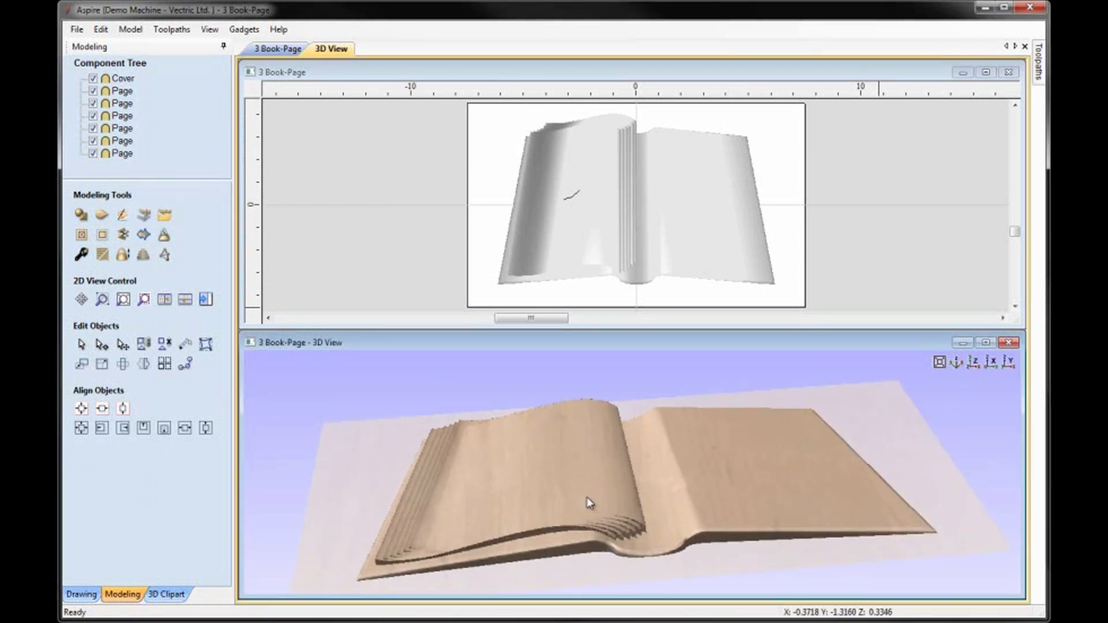
left_click(961, 362)
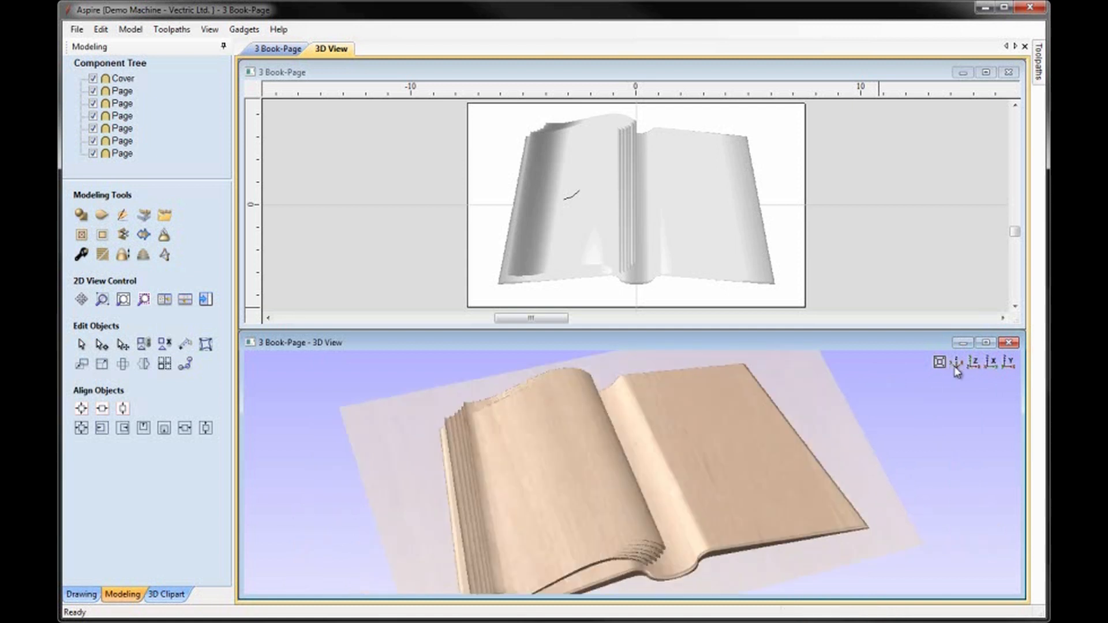
left_click_drag(680, 497, 674, 454)
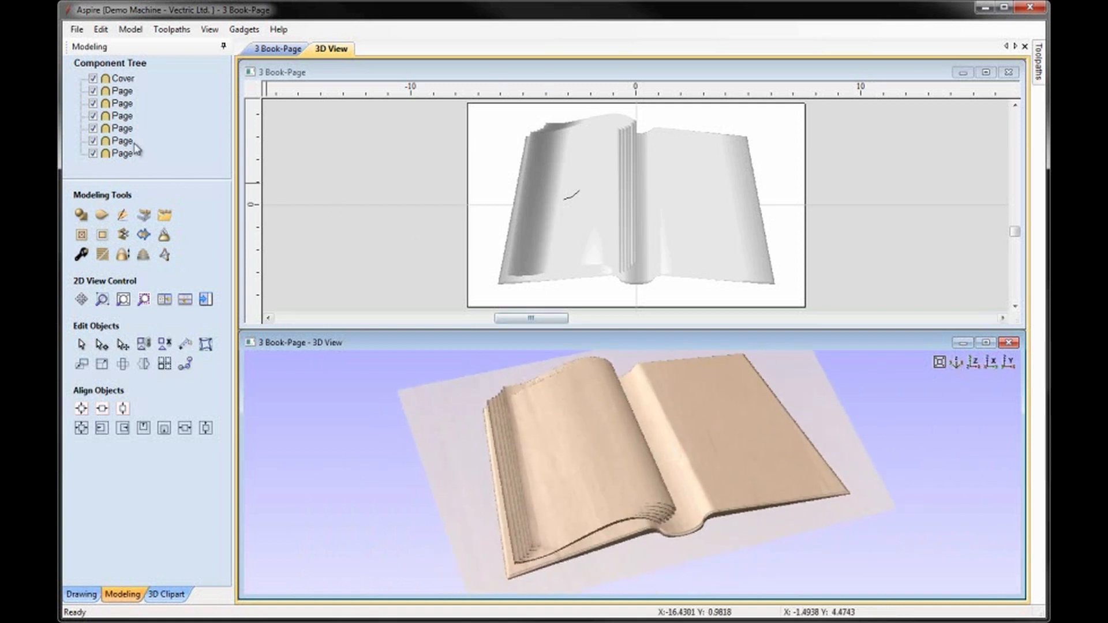
Set the base height of the second Page component in the tree to 0.15 inches
left_click(121, 92)
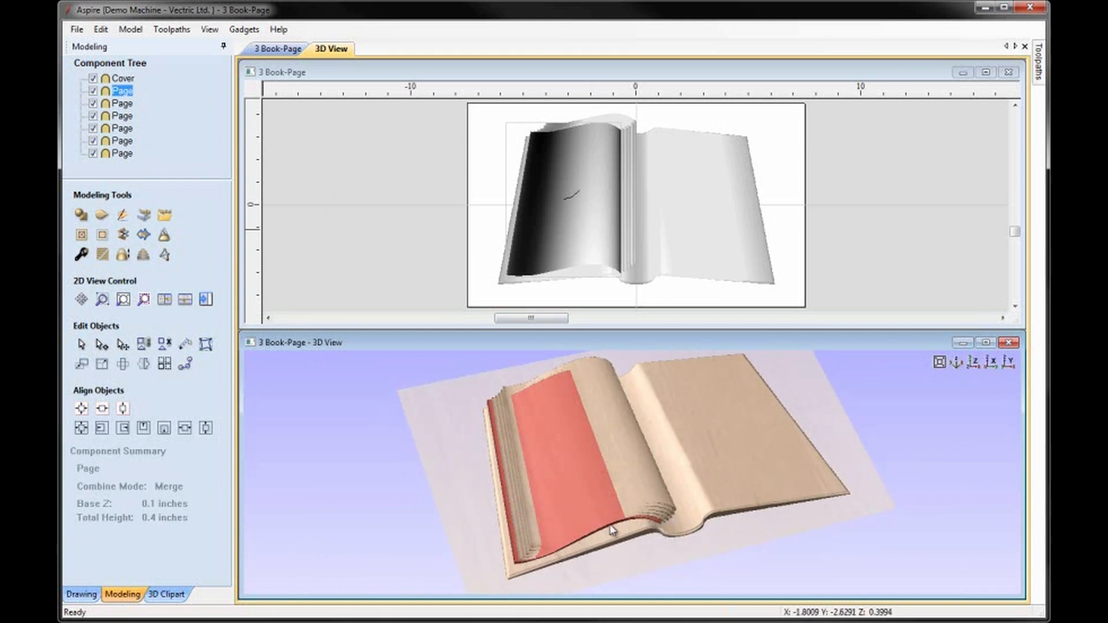
left_click(122, 104)
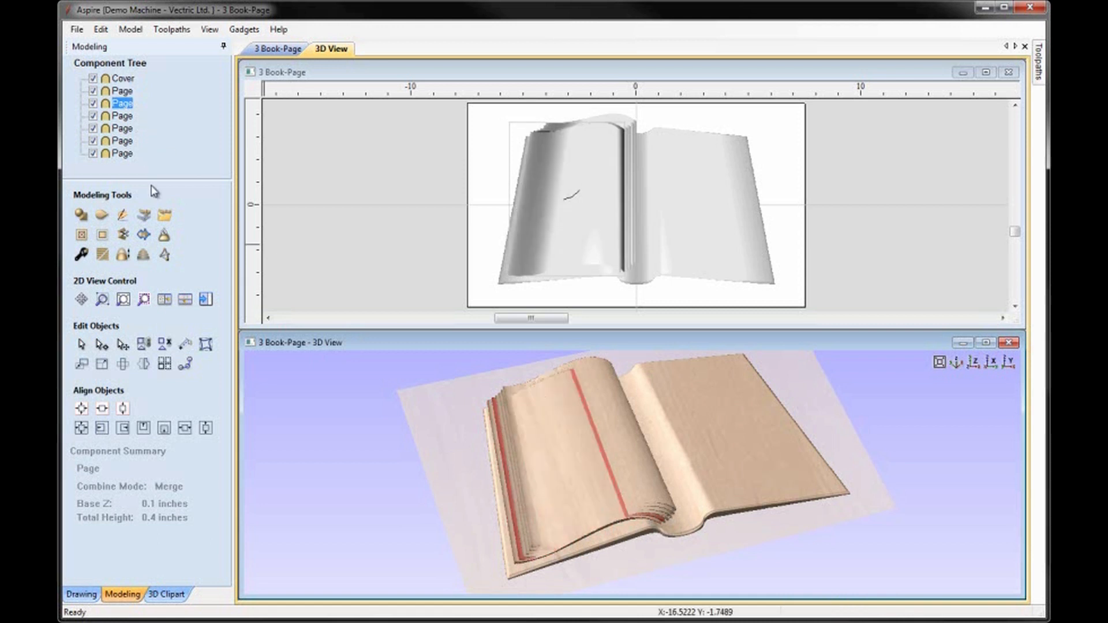
left_click(81, 255)
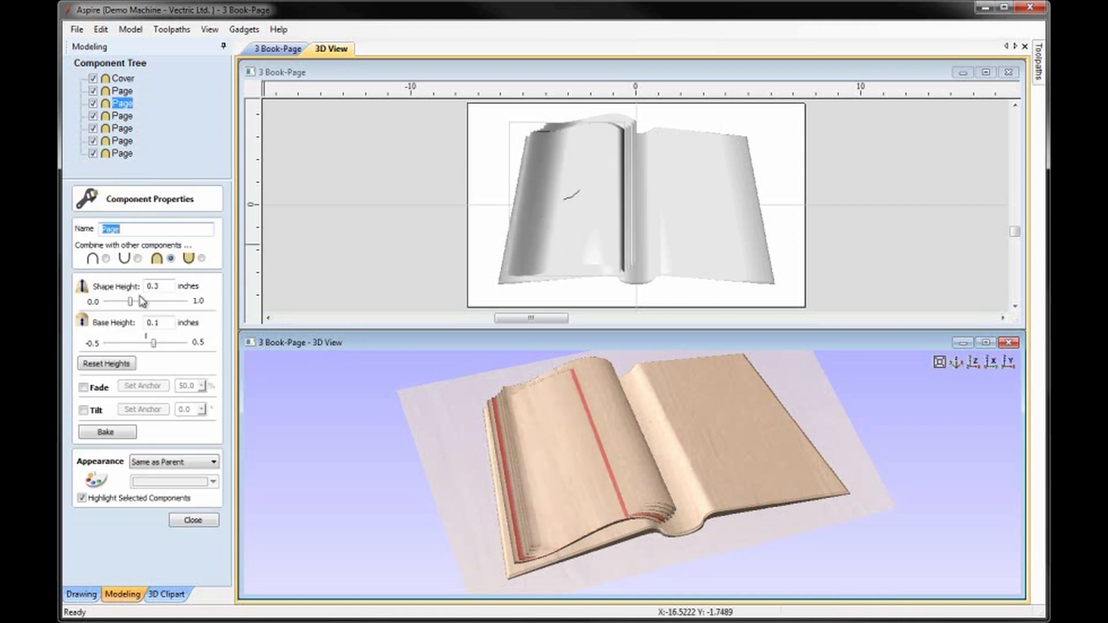
left_click(164, 325)
type("5")
key("Return")
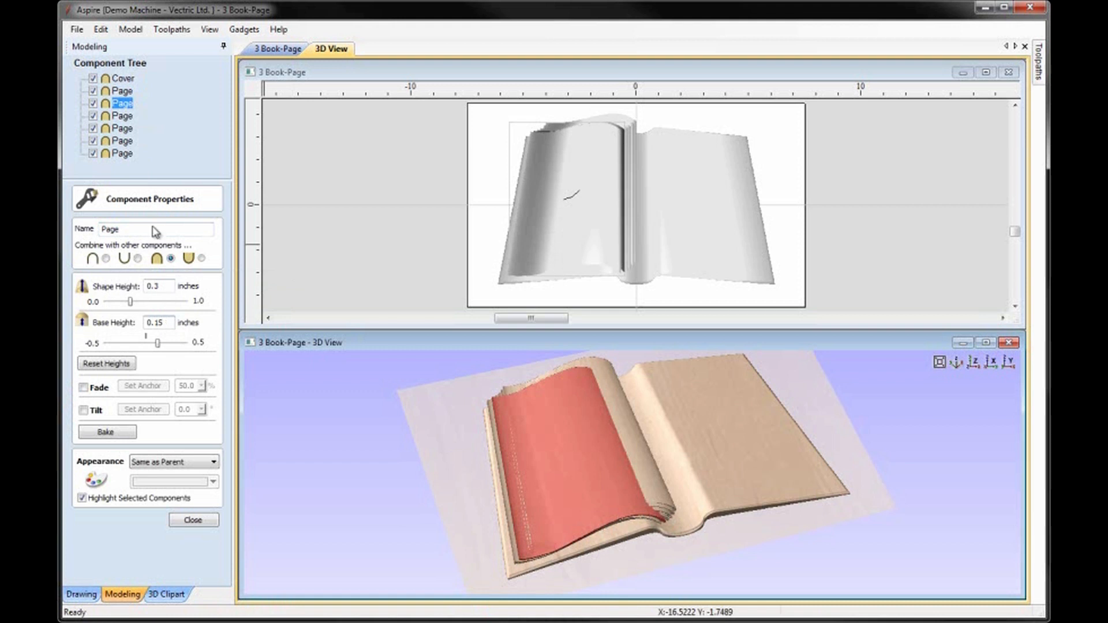
Set the base height of the third Page component in the tree to 0.2 inches
left_click(121, 117)
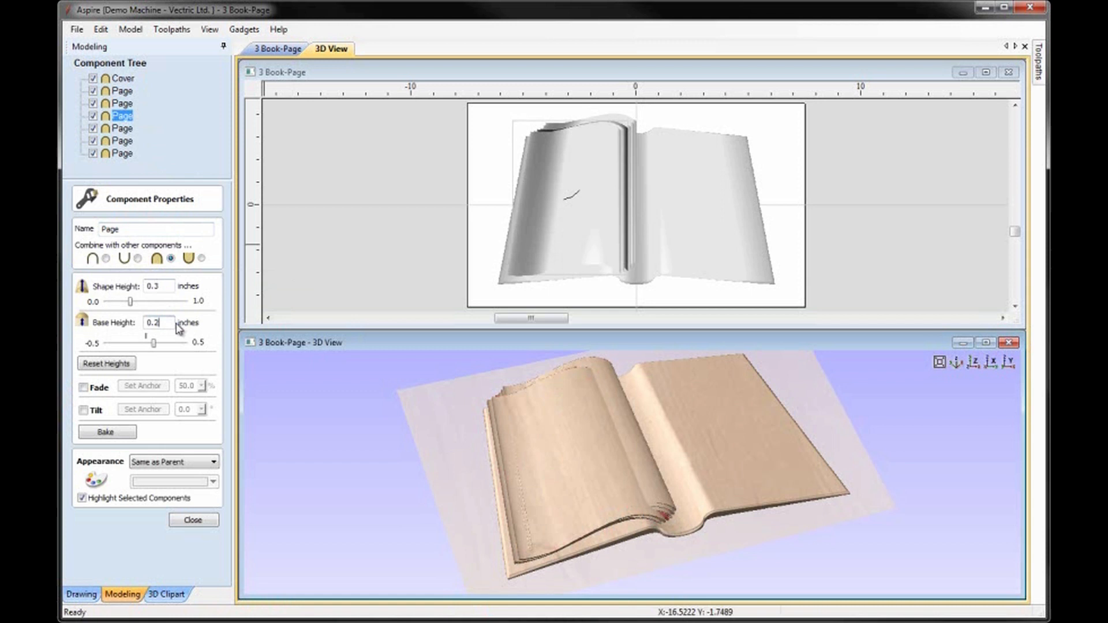
type("0.2")
key("Return")
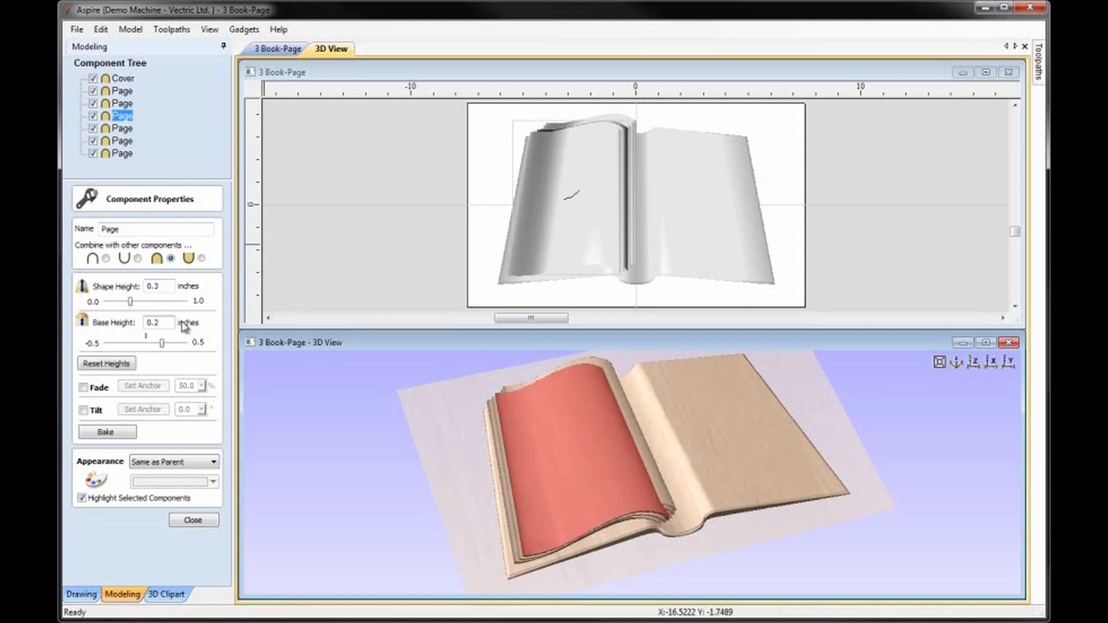
Raise the base height of the fourth Page component in the tree, and set the fifth Page component's base height to 0.3 inches
left_click(123, 128)
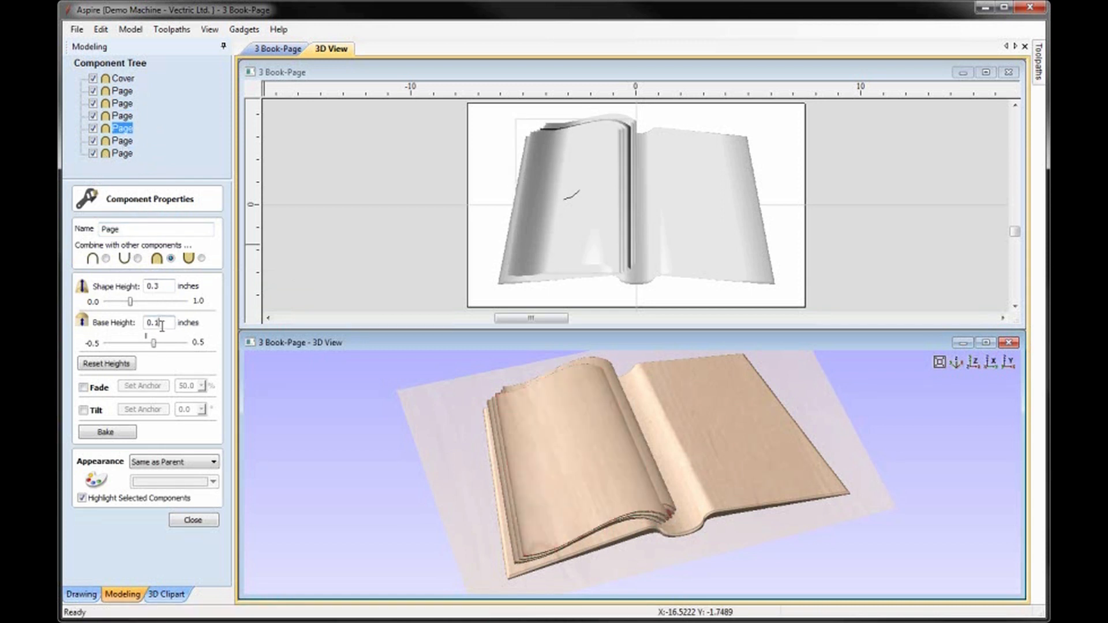
key("Return")
left_click(122, 140)
type("3")
key("Return")
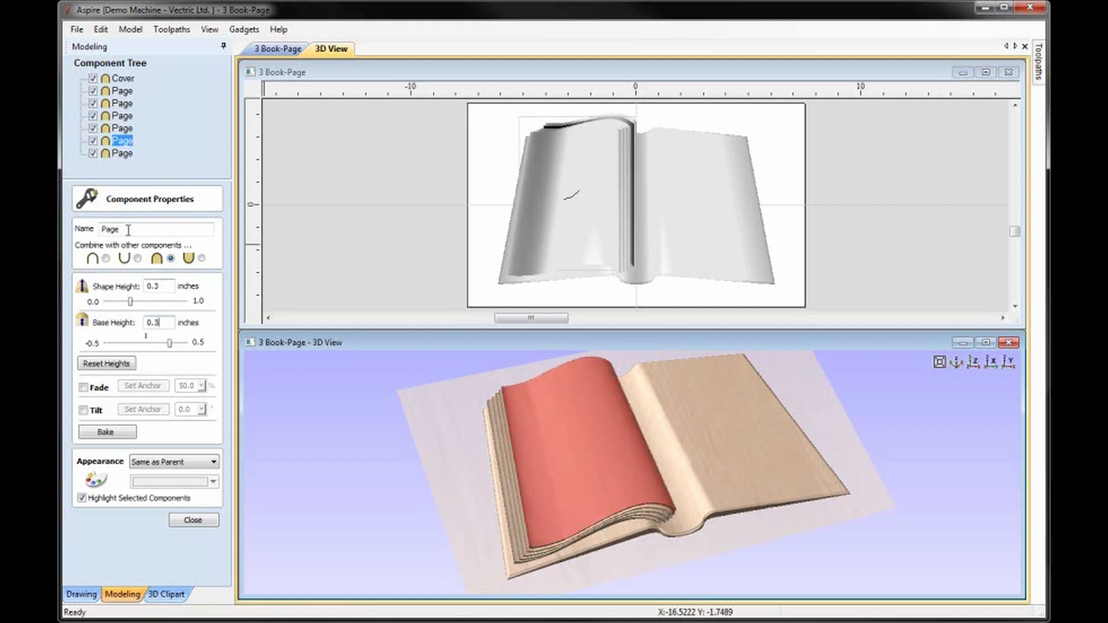
Set the base height of the last Page component to 0.35 inches and close the component properties
left_click(122, 153)
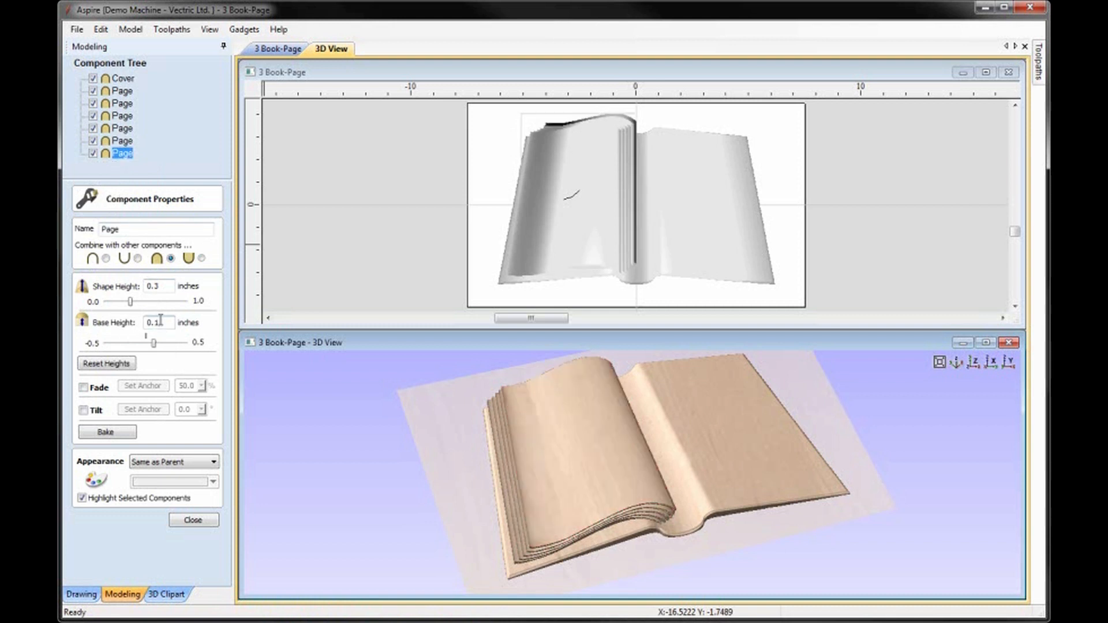
type("5")
key("Return")
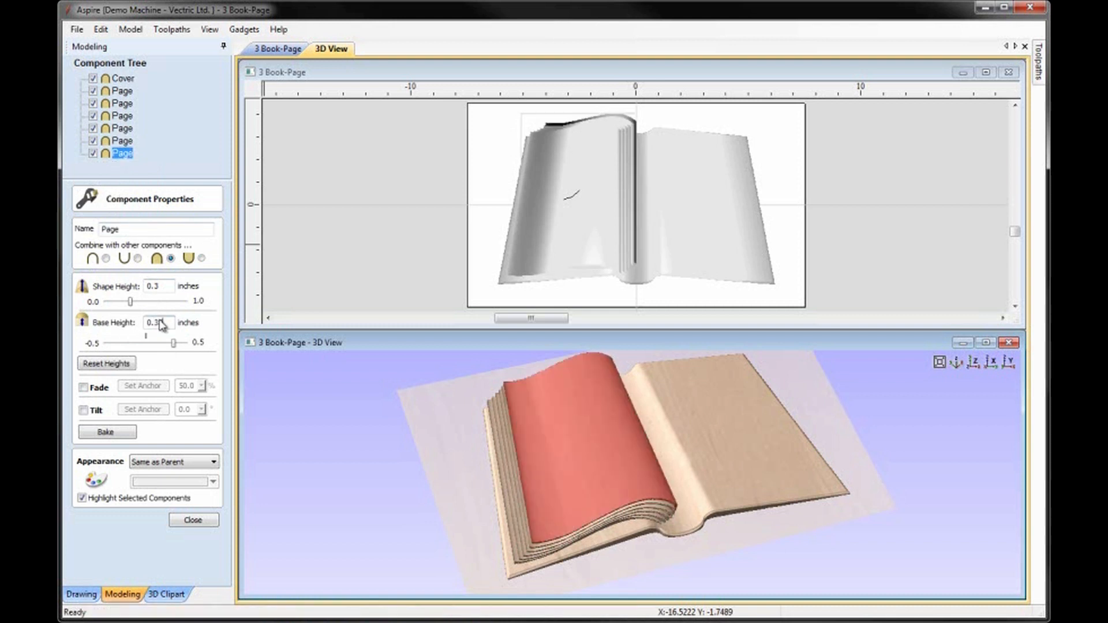
left_click(193, 520)
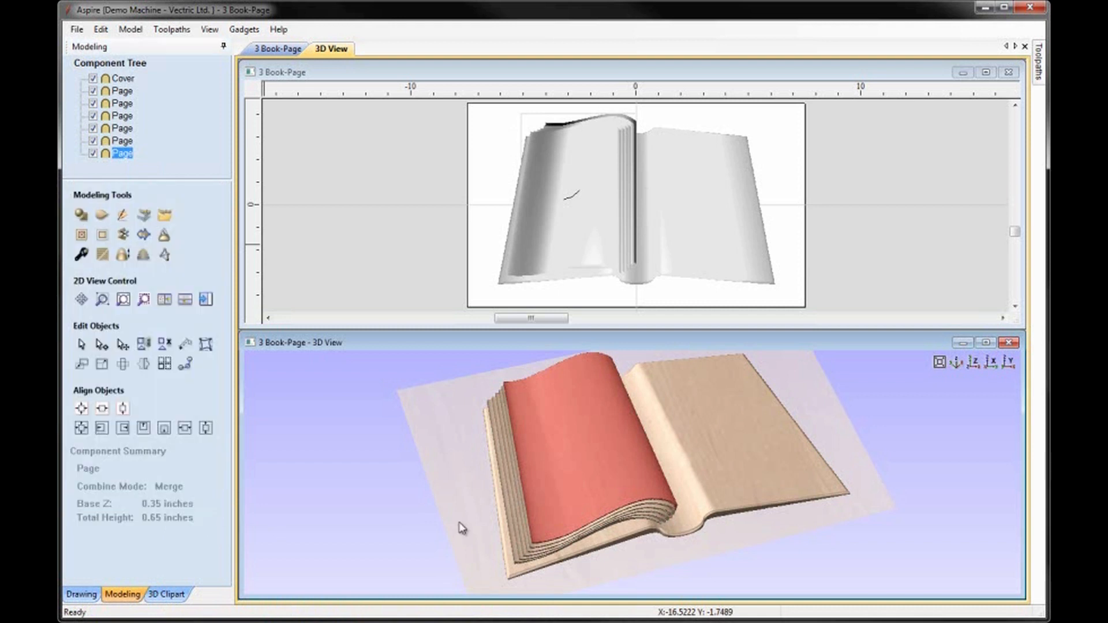
Deselect the top page and examine the finished page stack on the book from several angles in 3D
left_click_drag(725, 559, 668, 594)
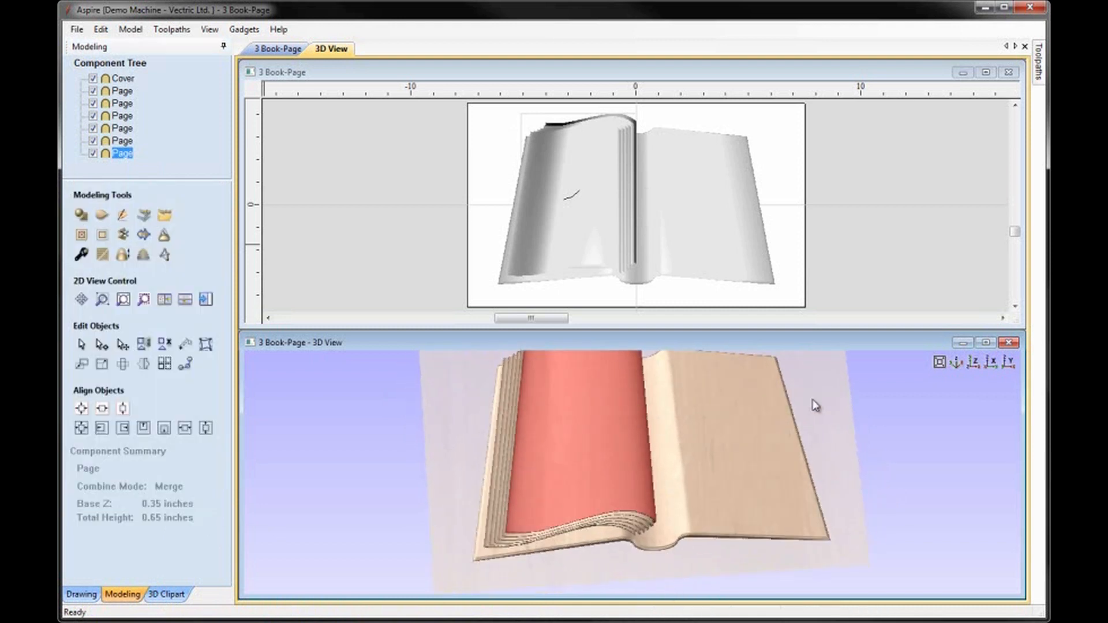
left_click(974, 362)
left_click(866, 252)
right_click_drag(634, 490, 629, 534)
left_click_drag(631, 538, 637, 483)
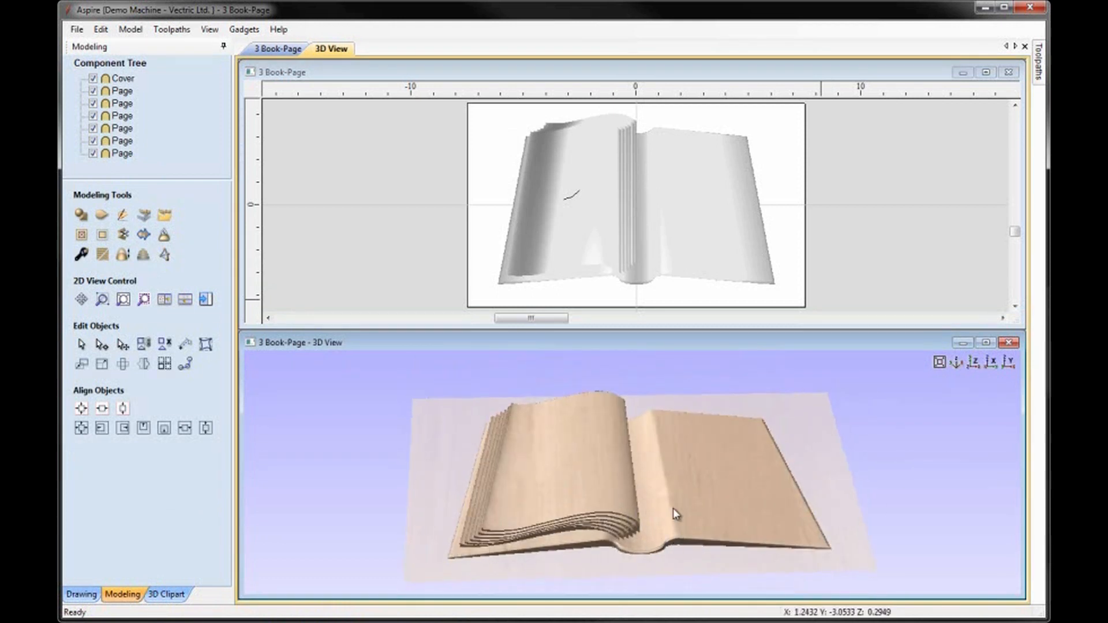
left_click_drag(456, 470, 652, 473)
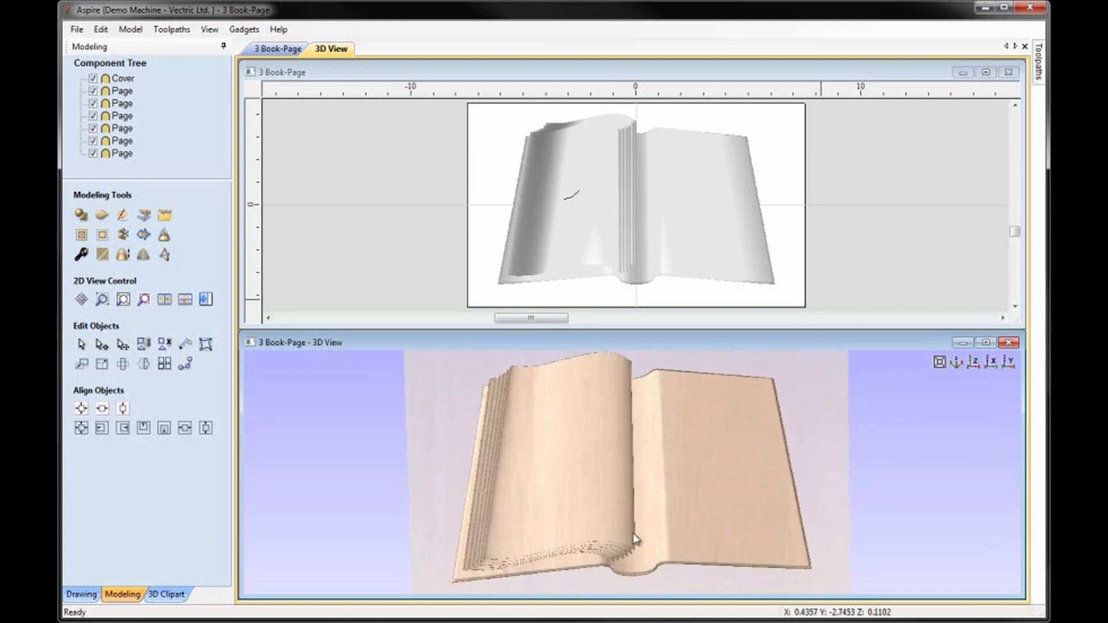
left_click(958, 363)
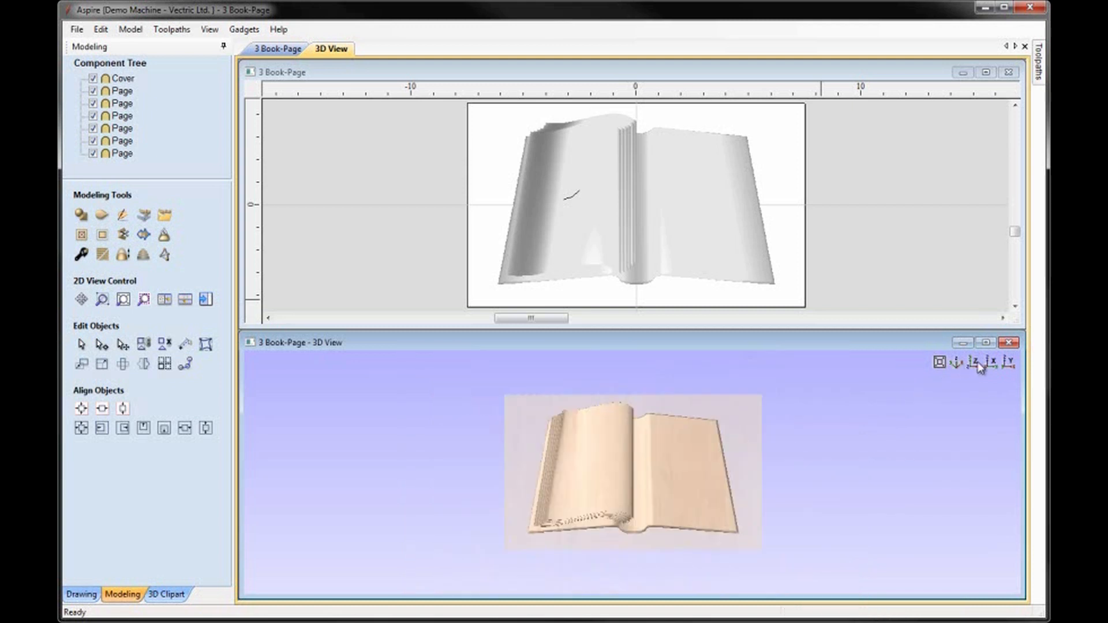
Save the project in the Book folder as a new Aspire file named 4 Book-Pages
left_click(76, 30)
left_click(115, 106)
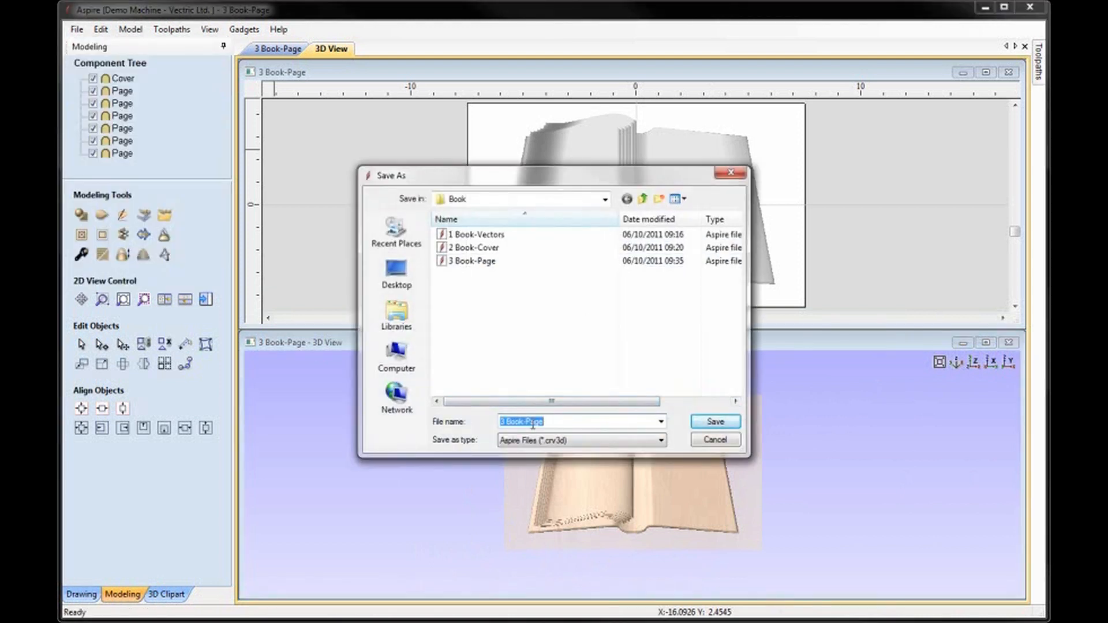
left_click(506, 417)
key("BackSpace")
type("4")
left_click(714, 422)
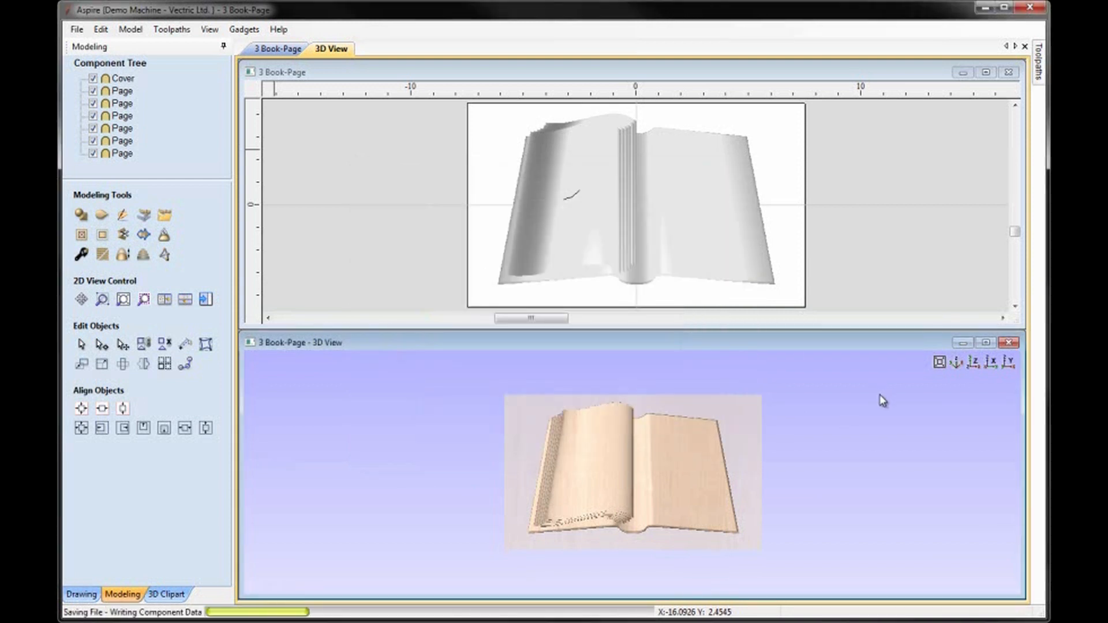
left_click(973, 363)
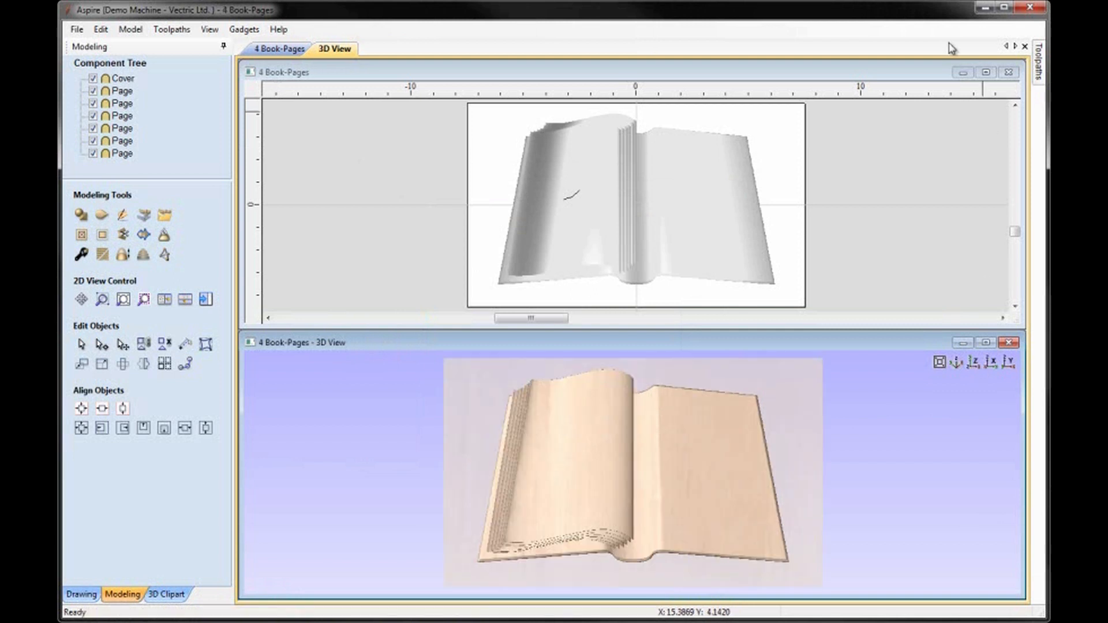